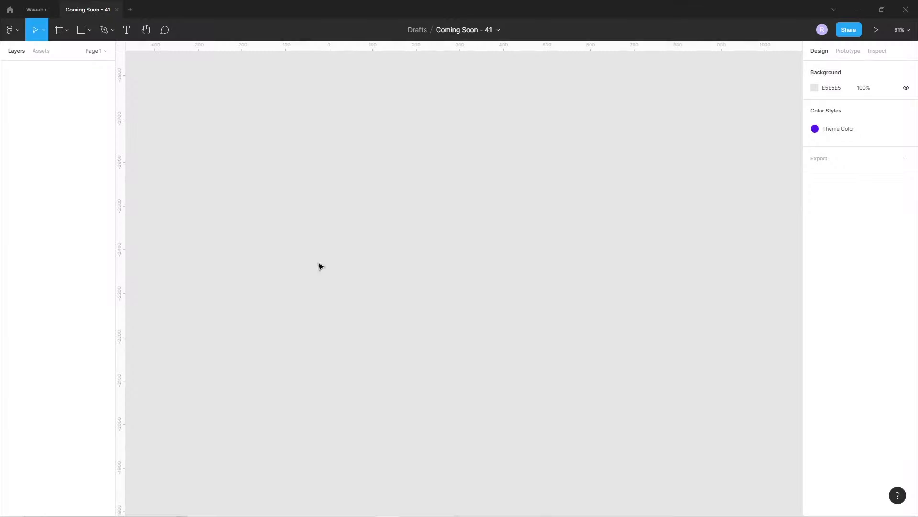
Add a blank 1152×700 'MacBook - 1' frame from the Desktop MacBook preset.
{"action": "left_click", "coordinate": [68, 35]}
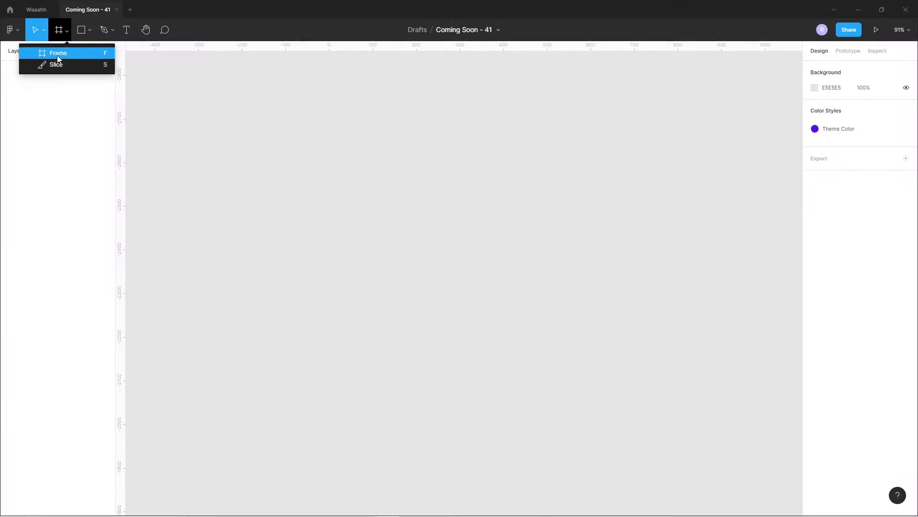
{"action": "left_click", "coordinate": [57, 54]}
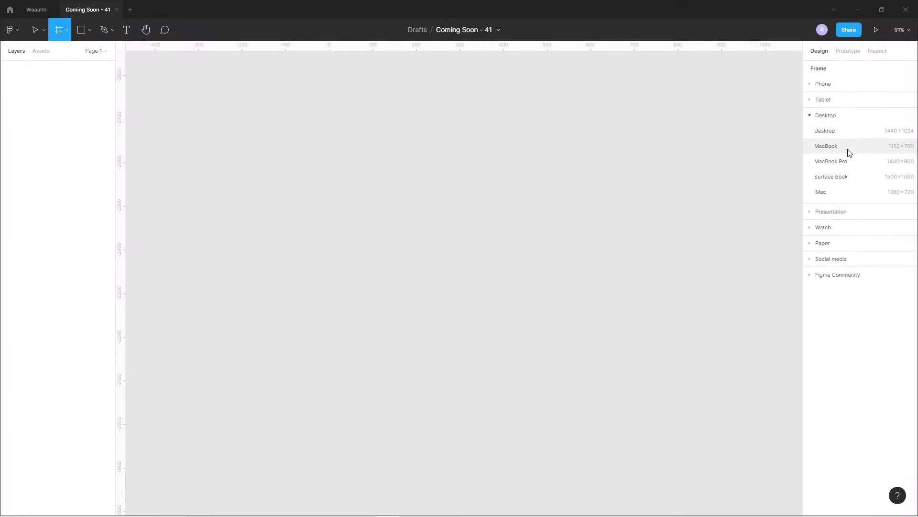
{"action": "left_click", "coordinate": [849, 152]}
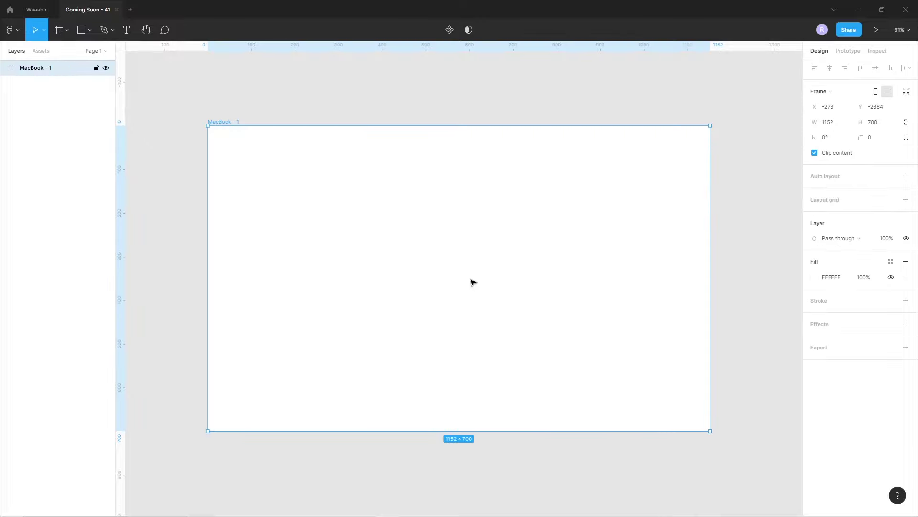
{"action": "left_click", "coordinate": [190, 270]}
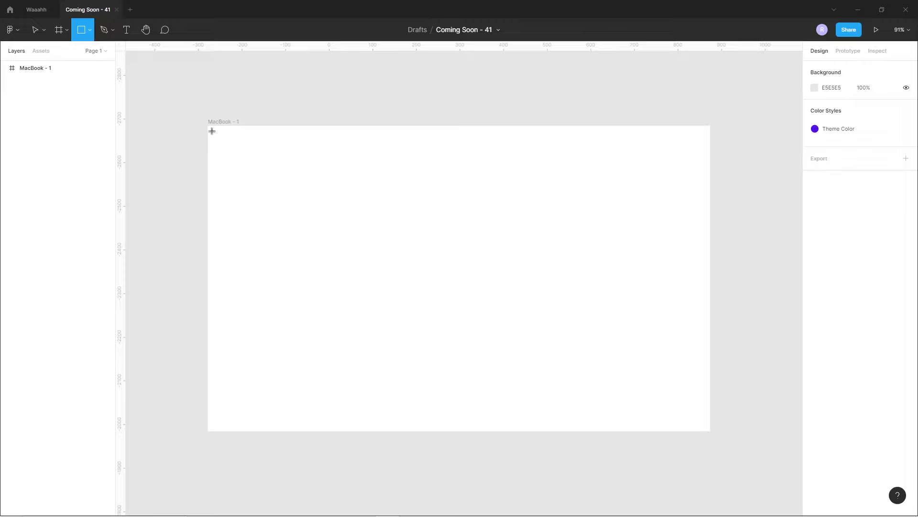
Draw a 1125×380 rectangle across the top of the MacBook frame.
{"action": "left_click_drag", "start_coordinate": [212, 130], "coordinate": [703, 272]}
{"action": "type", "text": "1125"}
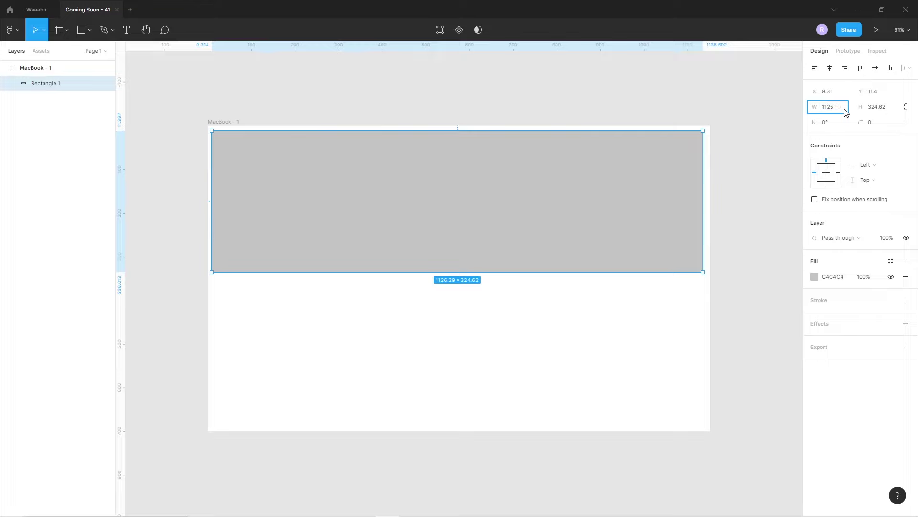
{"action": "type", "text": "0"}
{"action": "key", "text": "Return"}
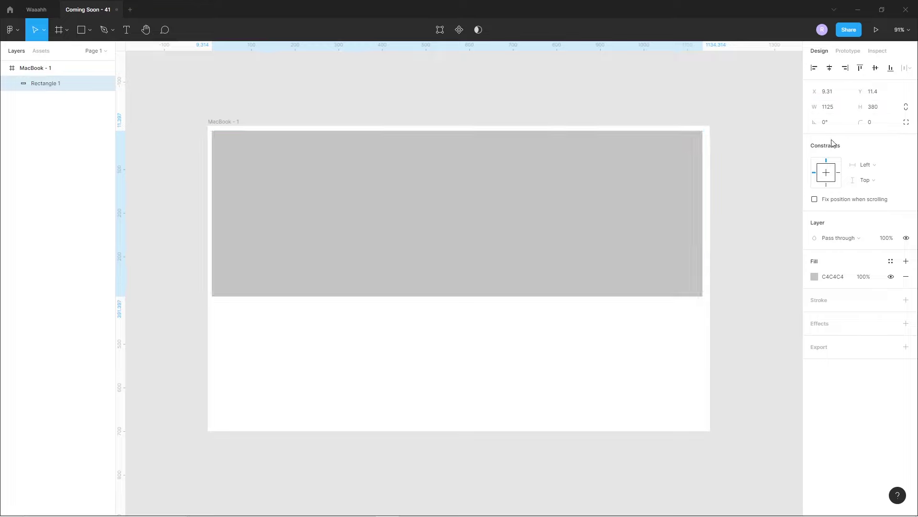
{"action": "left_click", "coordinate": [481, 375]}
{"action": "left_click", "coordinate": [502, 241]}
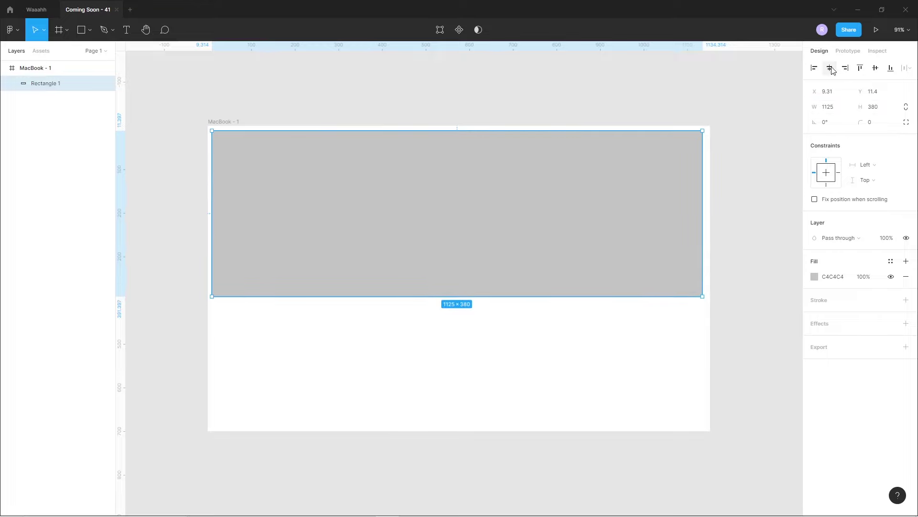
{"action": "left_click", "coordinate": [718, 130]}
Nudge the rectangle slightly downward and recentre the frame in view.
{"action": "scroll", "coordinate": [718, 129], "scroll_direction": "up", "scroll_amount": 3}
{"action": "scroll", "coordinate": [715, 128], "scroll_direction": "up", "scroll_amount": 3}
{"action": "scroll", "coordinate": [690, 139], "scroll_direction": "up", "scroll_amount": 1}
{"action": "left_click_drag", "start_coordinate": [635, 187], "coordinate": [635, 187]}
{"action": "left_click", "coordinate": [735, 222]}
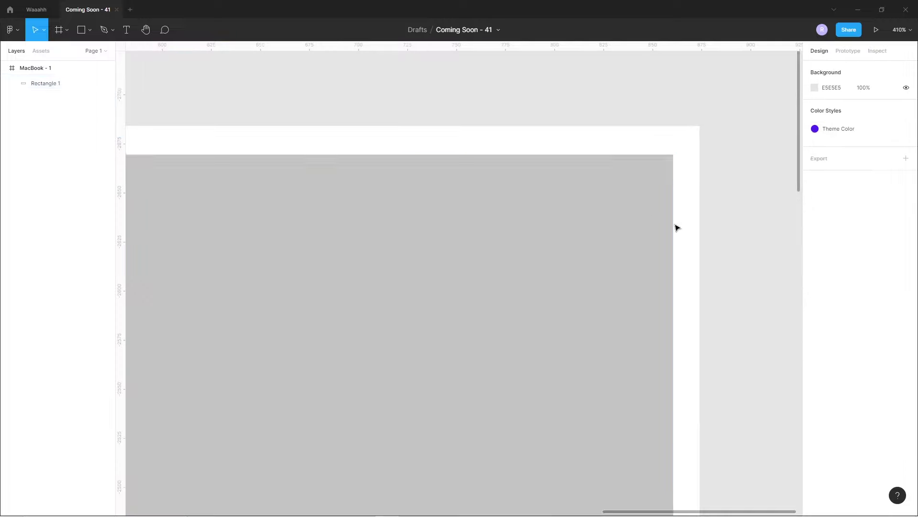
{"action": "scroll", "coordinate": [650, 230], "scroll_direction": "down", "scroll_amount": 2}
{"action": "scroll", "coordinate": [638, 295], "scroll_direction": "down", "scroll_amount": 5}
{"action": "left_click_drag", "start_coordinate": [454, 372], "coordinate": [477, 367]}
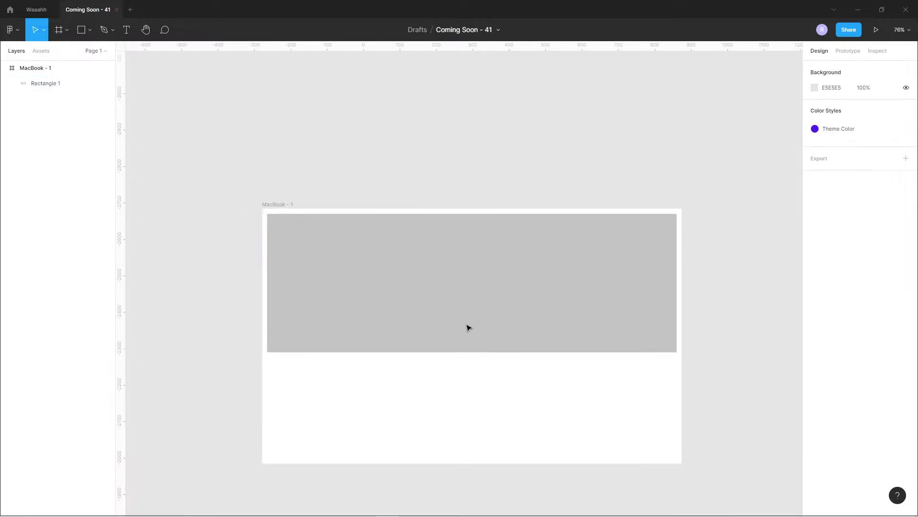
{"action": "left_click", "coordinate": [467, 326]}
{"action": "left_click", "coordinate": [449, 358]}
{"action": "scroll", "coordinate": [451, 356], "scroll_direction": "up", "scroll_amount": 1}
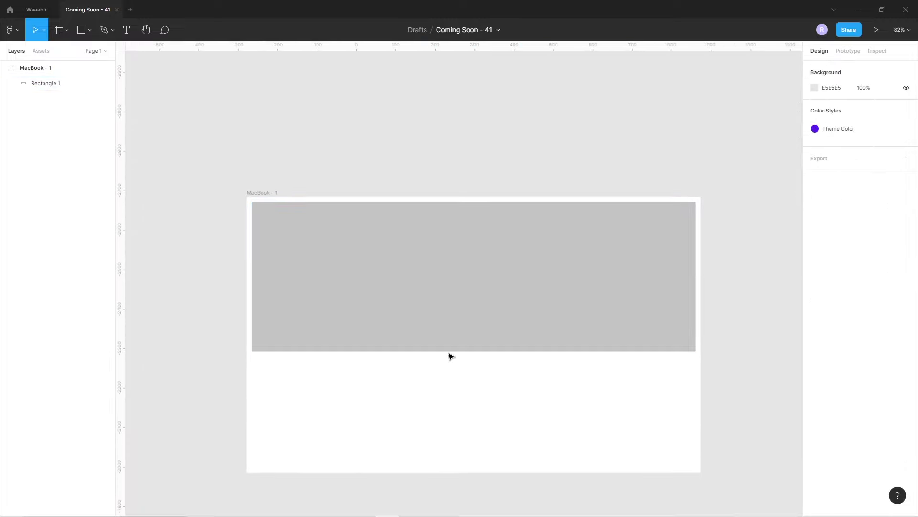
{"action": "scroll", "coordinate": [451, 355], "scroll_direction": "up", "scroll_amount": 1}
{"action": "scroll", "coordinate": [486, 392], "scroll_direction": "down", "scroll_amount": 1}
{"action": "scroll", "coordinate": [486, 373], "scroll_direction": "down", "scroll_amount": 1}
Fill the rectangle with the purple Theme Color local style.
{"action": "left_click", "coordinate": [486, 280]}
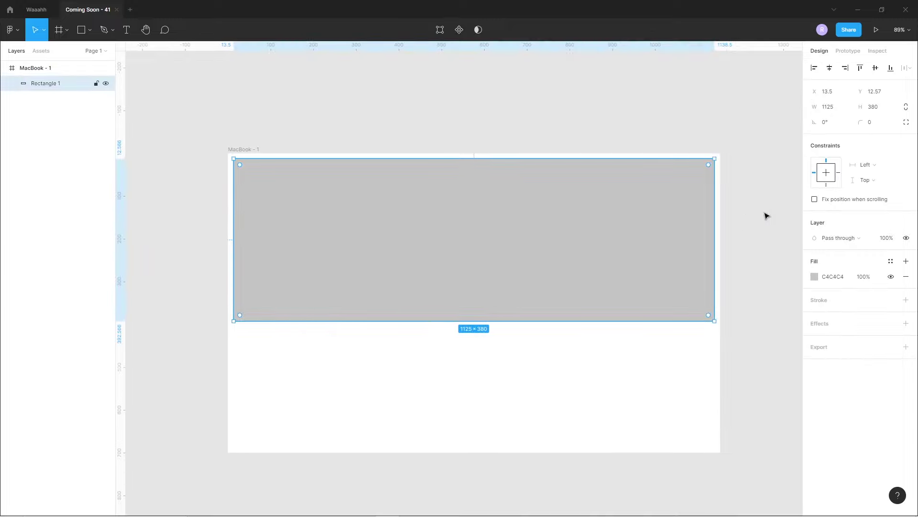
{"action": "left_click", "coordinate": [815, 277]}
{"action": "left_click", "coordinate": [742, 457]}
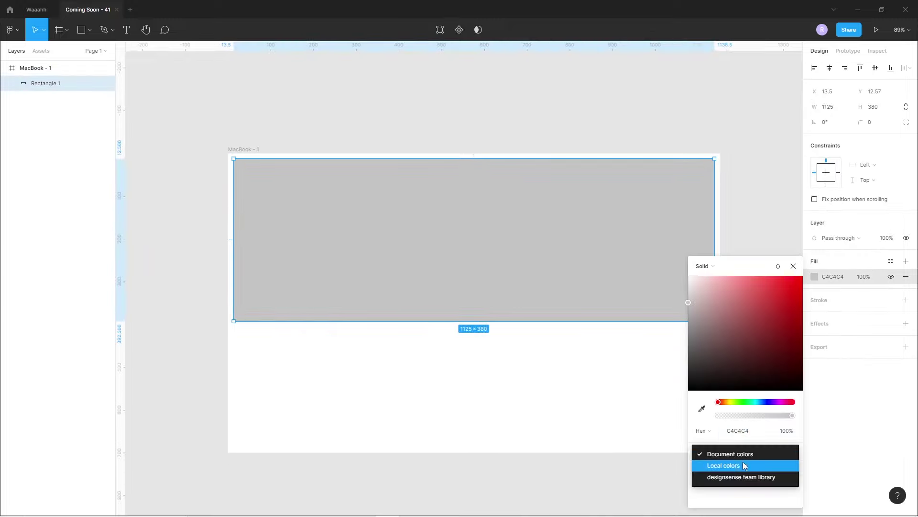
{"action": "left_click", "coordinate": [701, 469]}
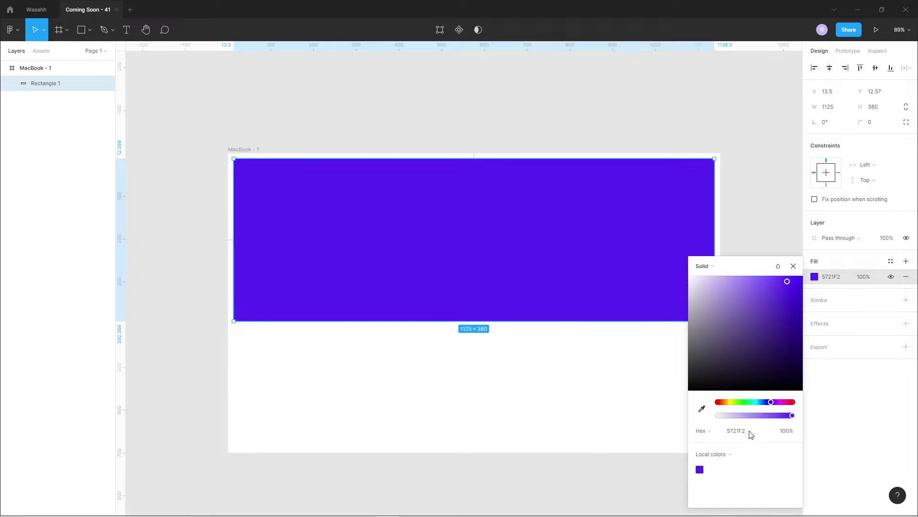
{"action": "left_click", "coordinate": [527, 400]}
{"action": "scroll", "coordinate": [457, 347], "scroll_direction": "up", "scroll_amount": 1}
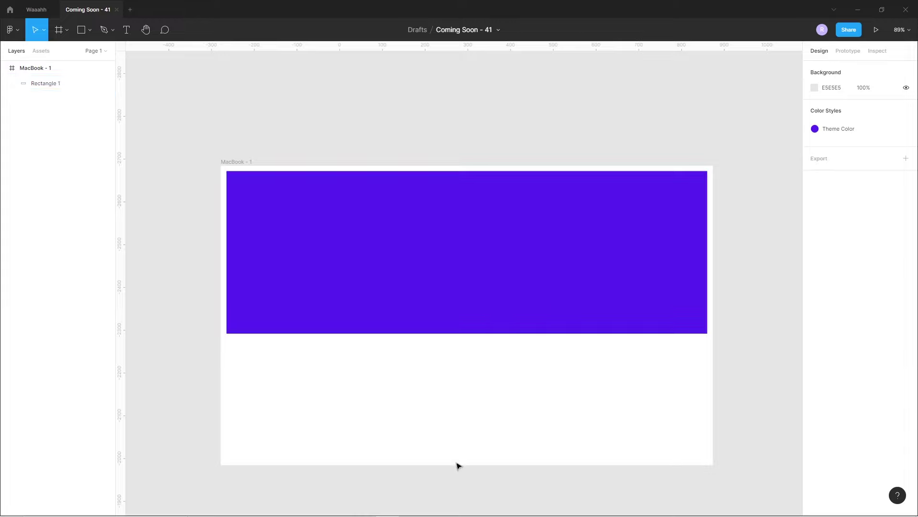
{"action": "left_click", "coordinate": [435, 507]}
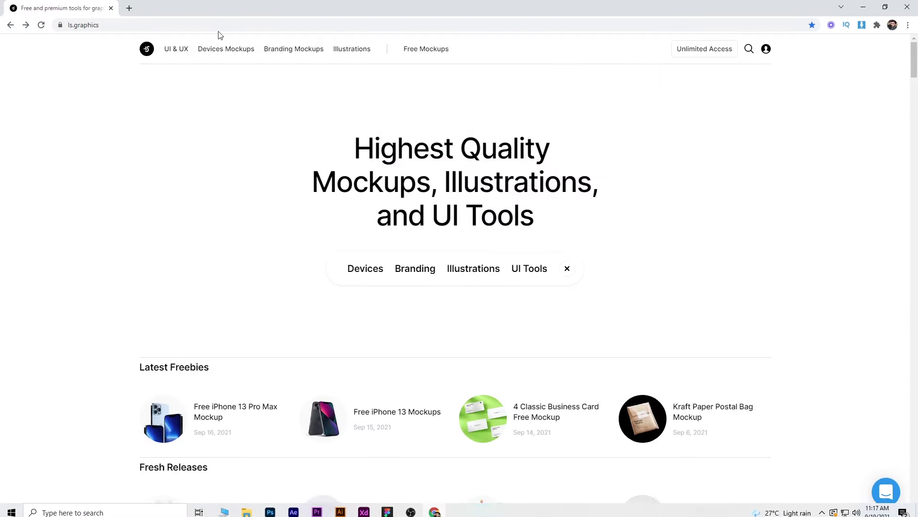
Open the Waaahh! Illustration Kit page from the ls.graphics illustrations catalogue.
{"action": "left_click_drag", "start_coordinate": [99, 25], "coordinate": [70, 27]}
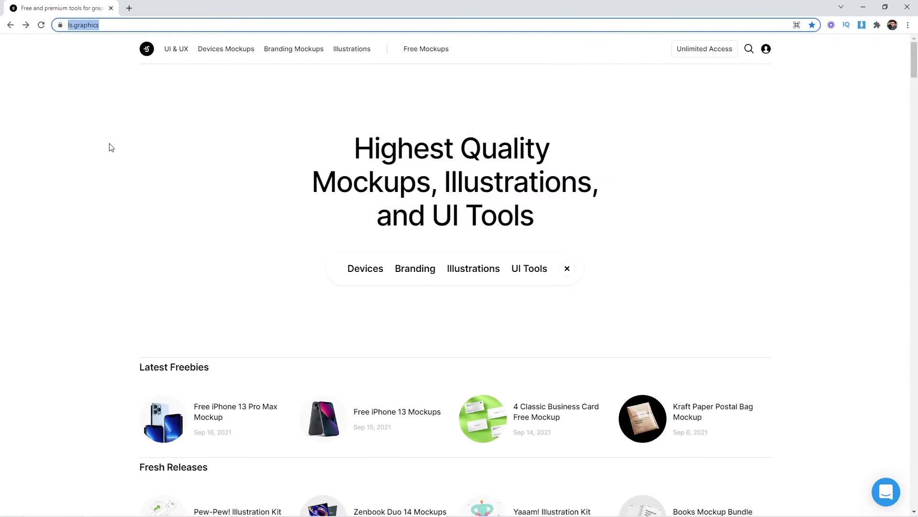
{"action": "left_click", "coordinate": [95, 121]}
{"action": "mouse_move", "coordinate": [352, 48]}
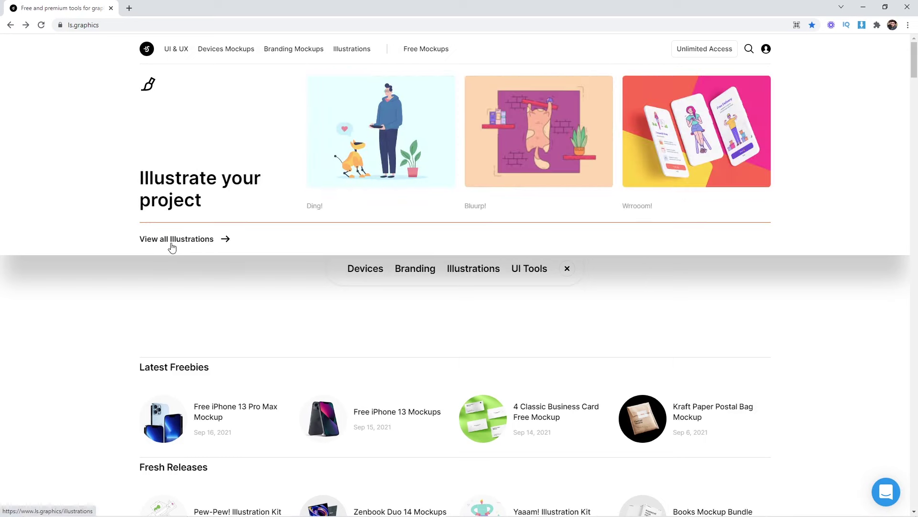
{"action": "left_click", "coordinate": [205, 241]}
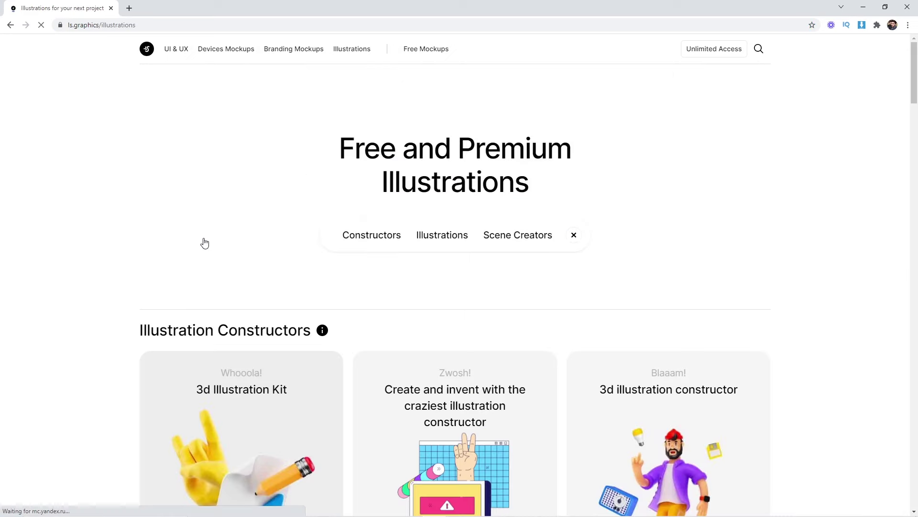
{"action": "left_click_drag", "start_coordinate": [912, 96], "coordinate": [916, 209]}
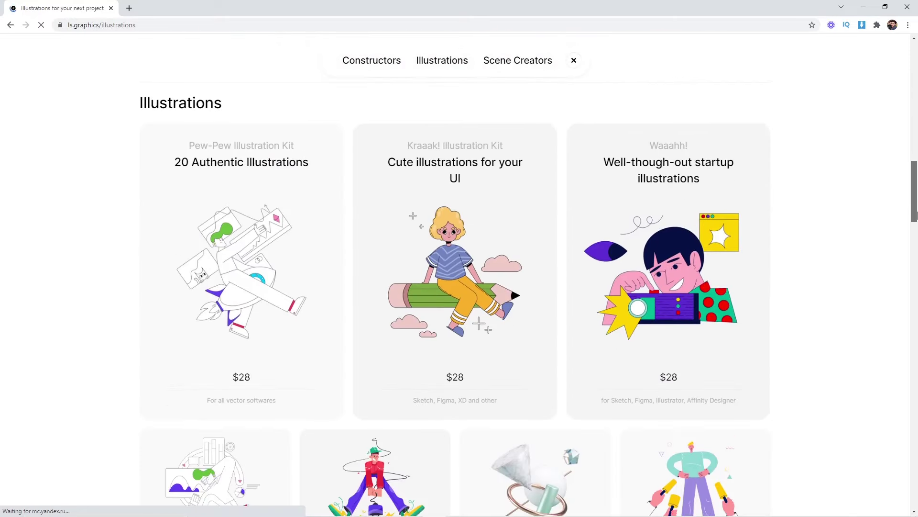
{"action": "scroll", "coordinate": [822, 303], "scroll_direction": "up", "scroll_amount": 2}
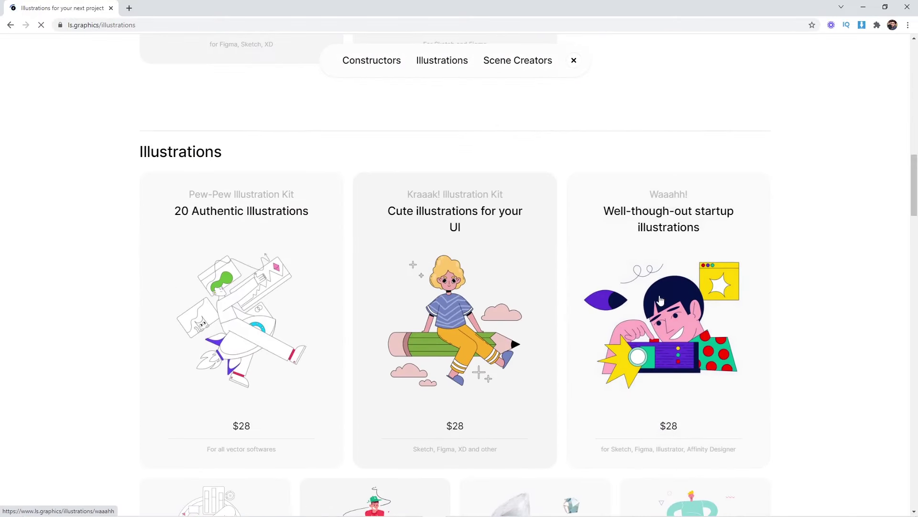
{"action": "left_click", "coordinate": [672, 312]}
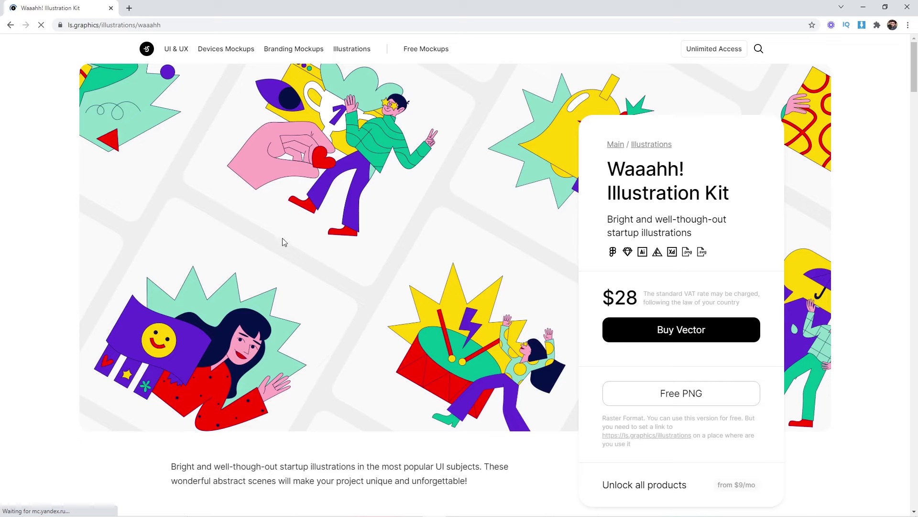
{"action": "left_click_drag", "start_coordinate": [916, 57], "coordinate": [916, 397]}
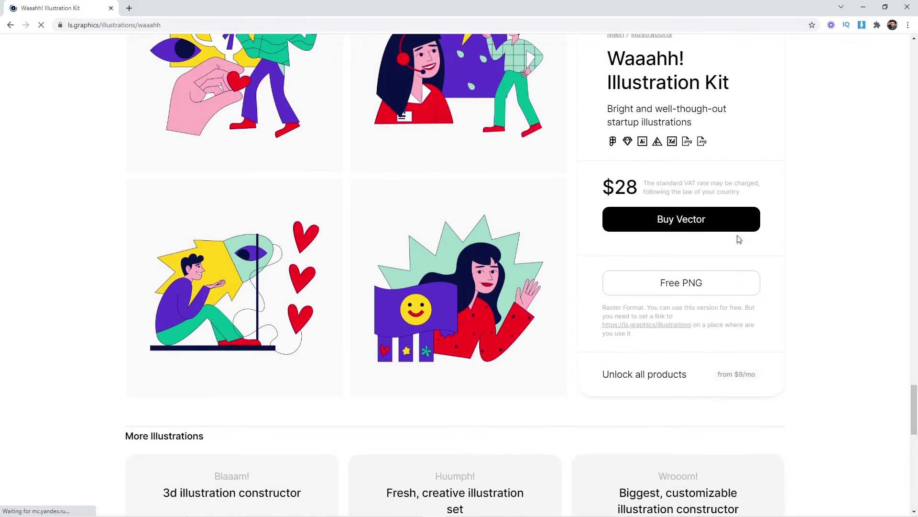
{"action": "mouse_move", "coordinate": [414, 512]}
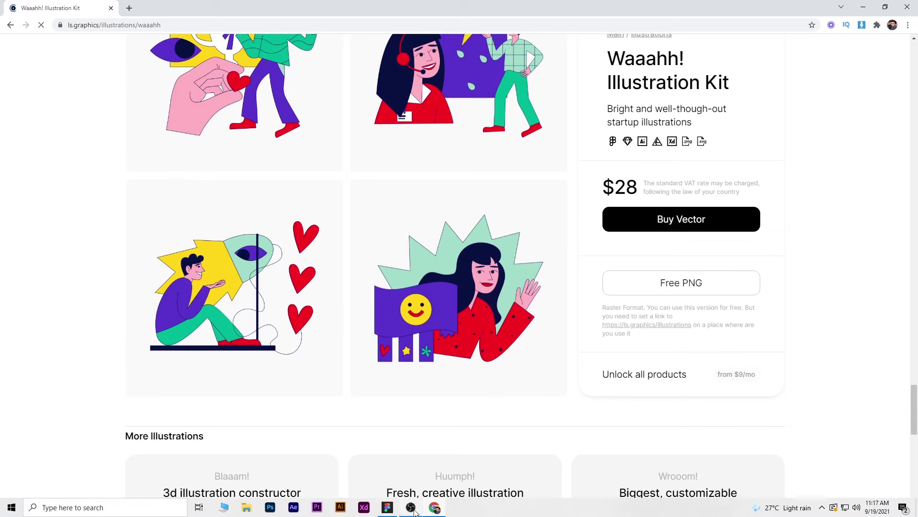
{"action": "left_click", "coordinate": [392, 508]}
Duplicate the Designer illustration in the Waaahh file.
{"action": "left_click", "coordinate": [38, 11]}
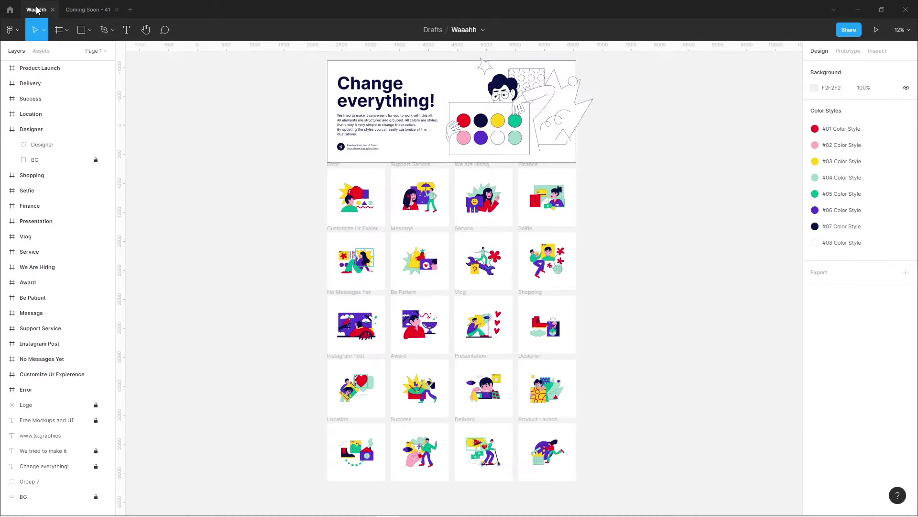
{"action": "scroll", "coordinate": [455, 56], "scroll_direction": "up", "scroll_amount": 2}
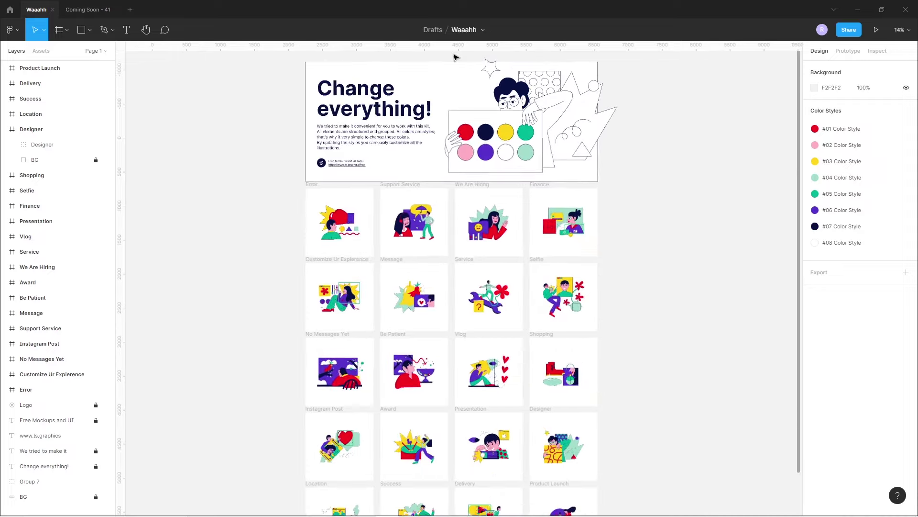
{"action": "scroll", "coordinate": [454, 57], "scroll_direction": "up", "scroll_amount": 3}
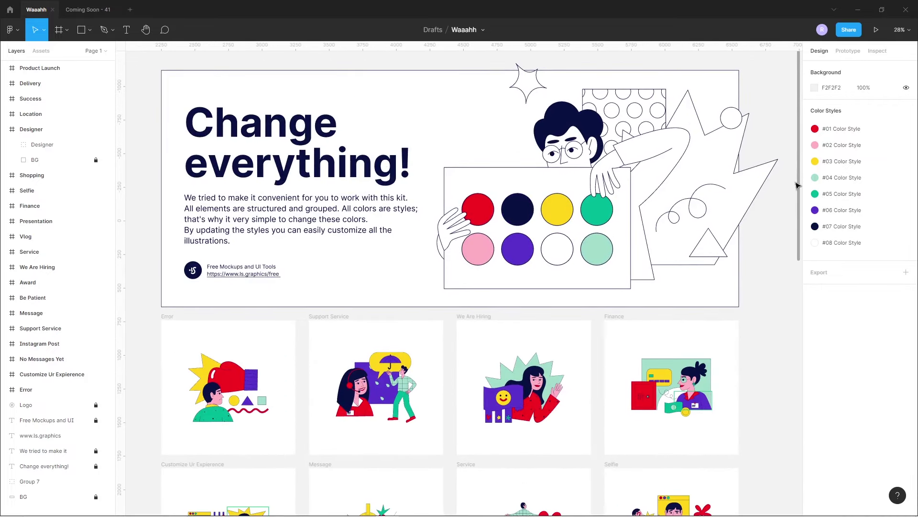
{"action": "left_click_drag", "start_coordinate": [797, 185], "coordinate": [811, 408]}
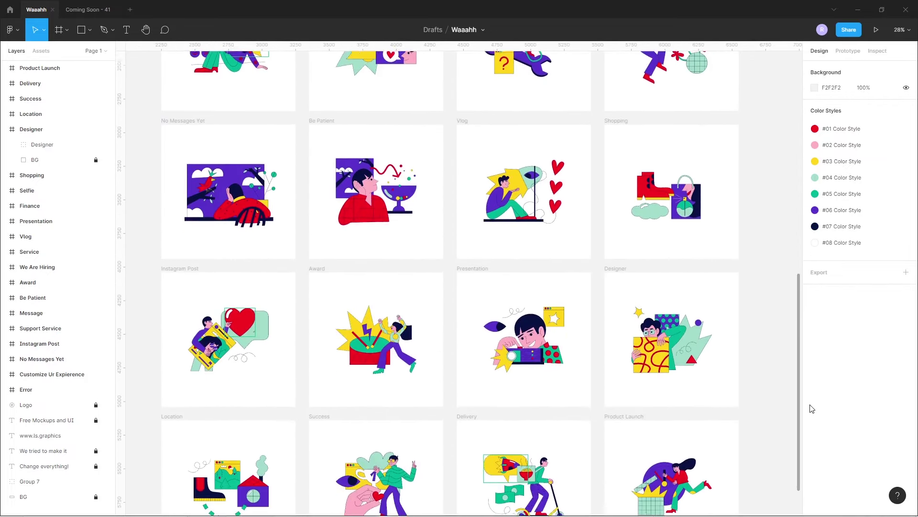
{"action": "scroll", "coordinate": [746, 372], "scroll_direction": "down", "scroll_amount": 2}
{"action": "scroll", "coordinate": [671, 284], "scroll_direction": "down", "scroll_amount": 3}
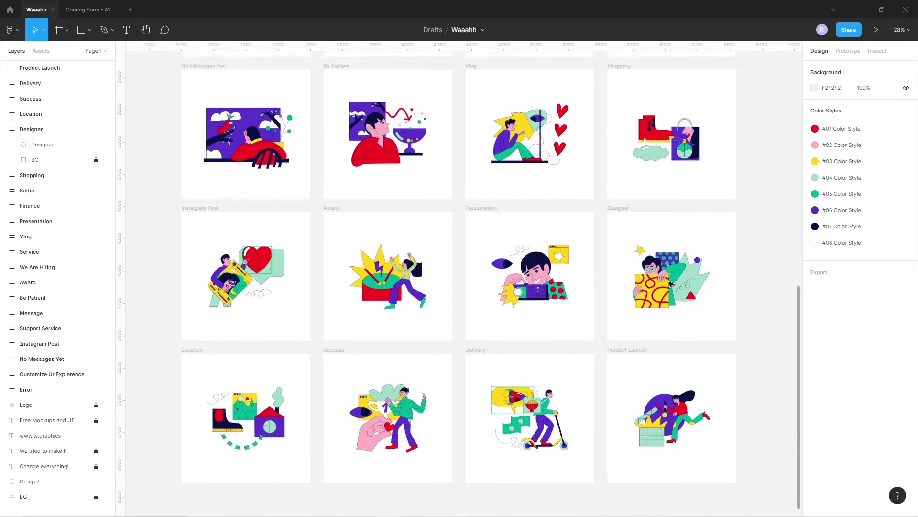
{"action": "left_click_drag", "start_coordinate": [738, 260], "coordinate": [540, 275]}
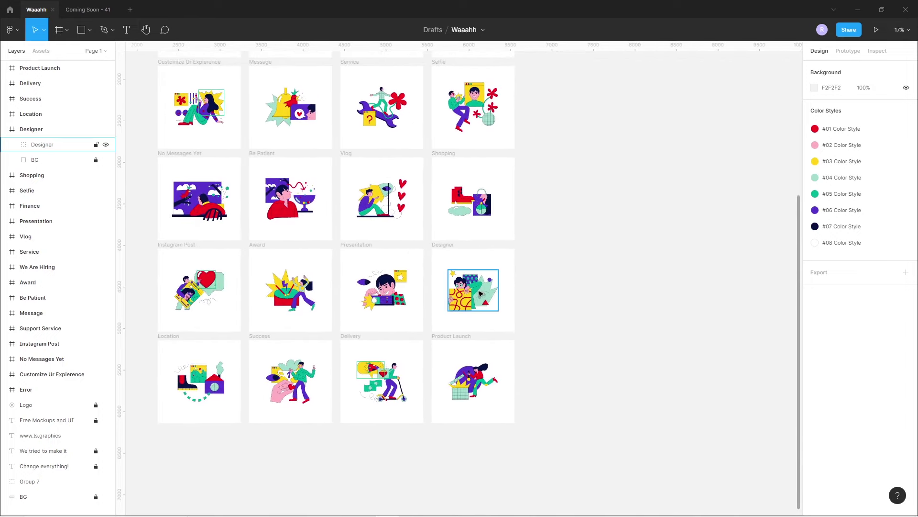
{"action": "left_click_drag", "start_coordinate": [481, 294], "coordinate": [627, 341]}
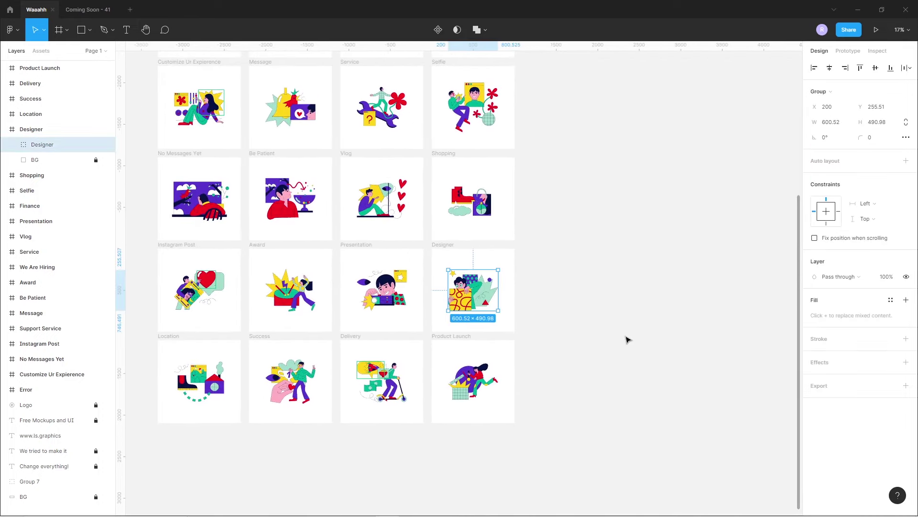
{"action": "left_click", "coordinate": [583, 249]}
Duplicate the We Are Hiring illustration and select both copies together.
{"action": "scroll", "coordinate": [560, 268], "scroll_direction": "up", "scroll_amount": 1}
{"action": "scroll", "coordinate": [560, 268], "scroll_direction": "up", "scroll_amount": 2}
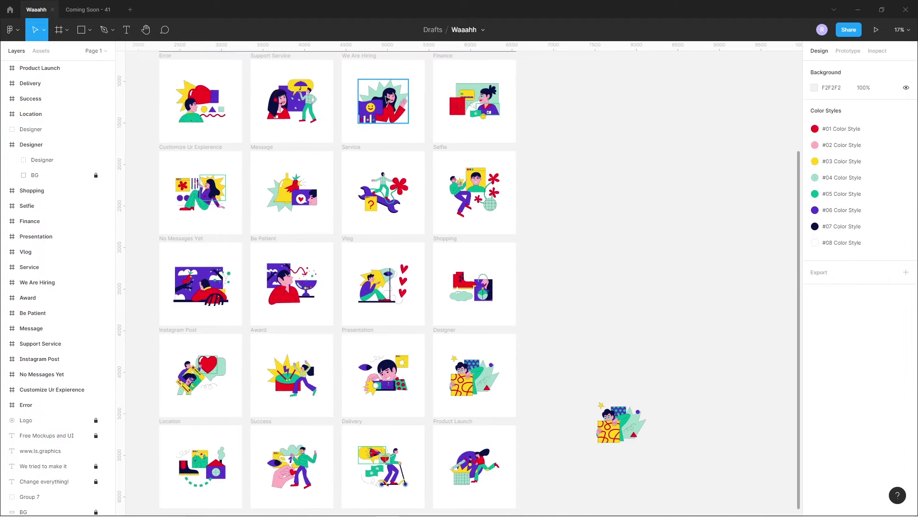
{"action": "left_click_drag", "start_coordinate": [387, 99], "coordinate": [664, 340]}
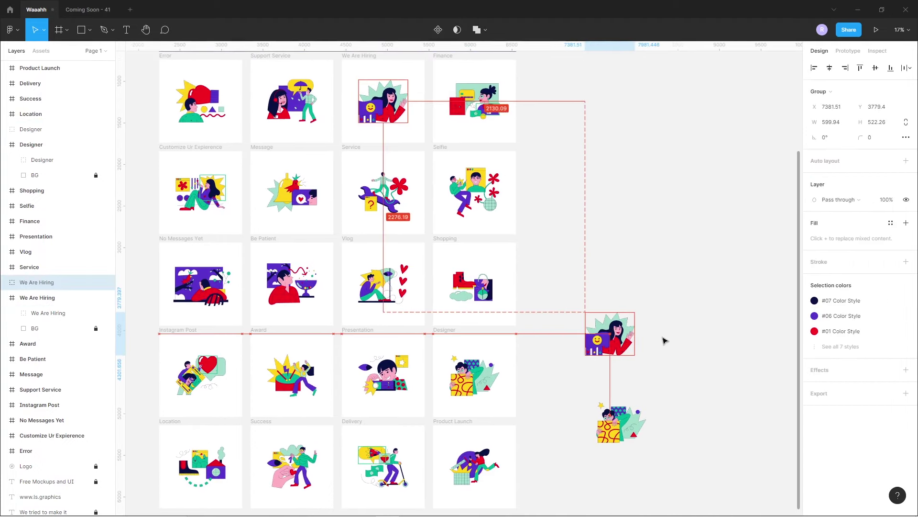
{"action": "left_click", "coordinate": [693, 334]}
{"action": "left_click_drag", "start_coordinate": [550, 269], "coordinate": [680, 487]}
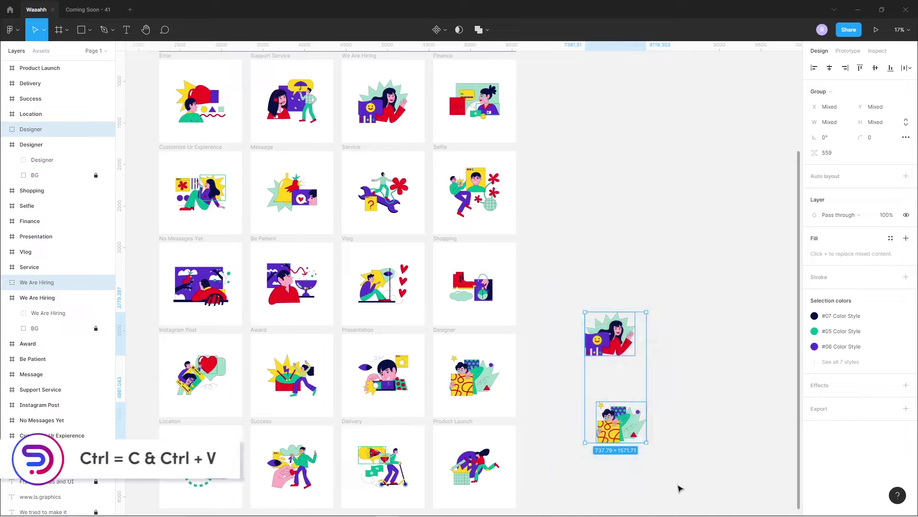
{"action": "left_click", "coordinate": [84, 10]}
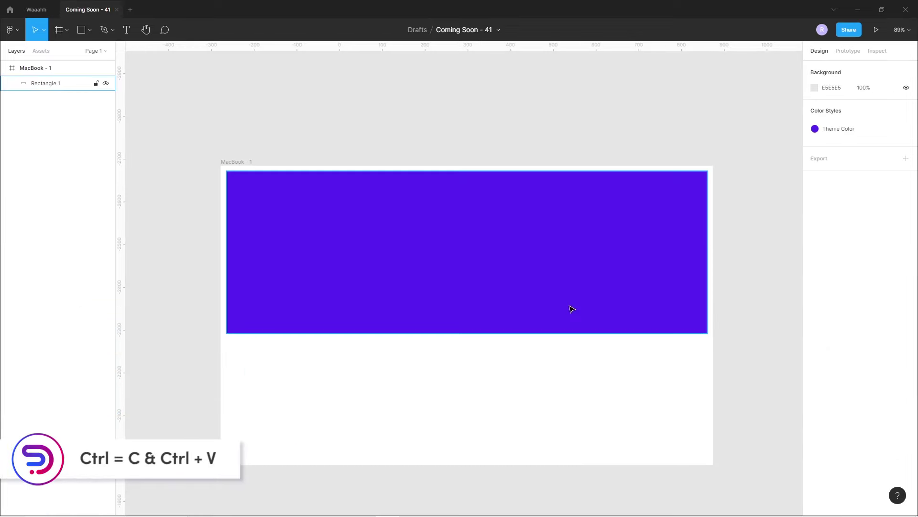
Paste both illustrations and stack them left of the MacBook frame.
{"action": "key", "text": "ctrl+v"}
{"action": "scroll", "coordinate": [582, 312], "scroll_direction": "down", "scroll_amount": 5}
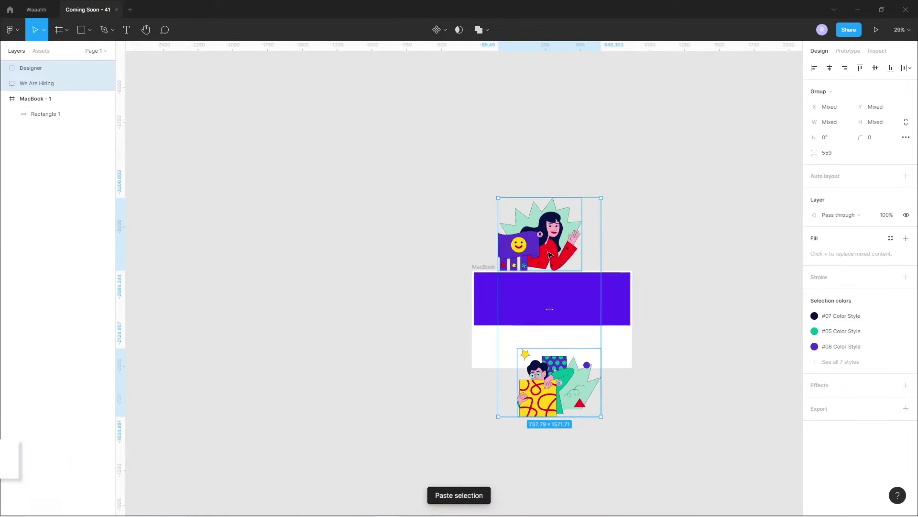
{"action": "left_click_drag", "start_coordinate": [440, 251], "coordinate": [330, 272]}
{"action": "key", "text": "Escape"}
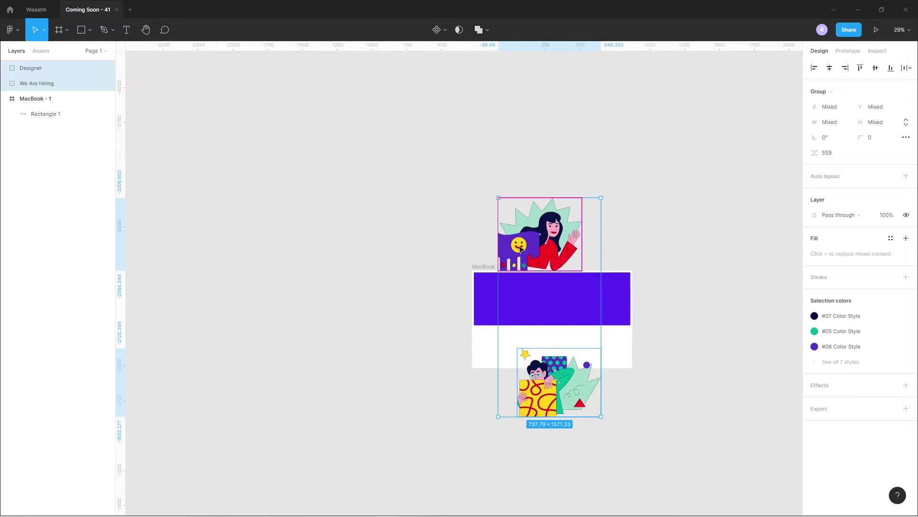
{"action": "left_click", "coordinate": [488, 246]}
{"action": "left_click_drag", "start_coordinate": [486, 242], "coordinate": [293, 308]}
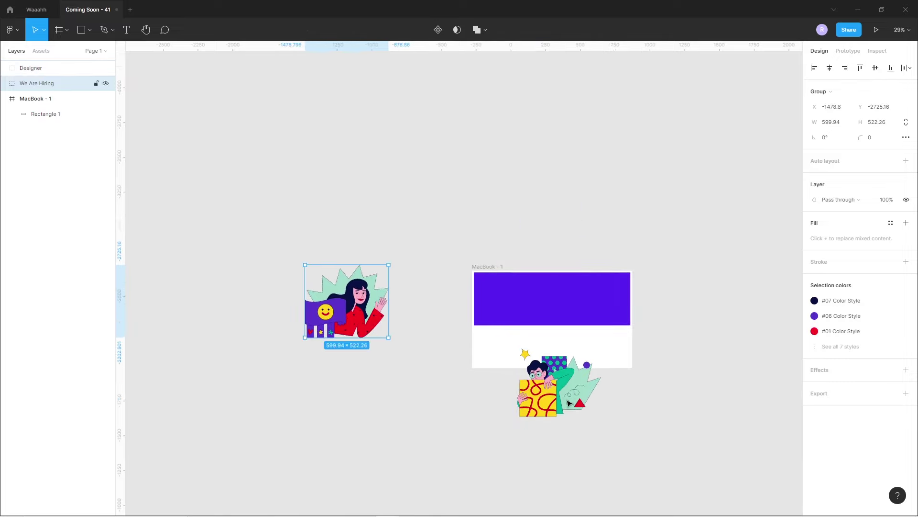
{"action": "left_click_drag", "start_coordinate": [562, 393], "coordinate": [348, 412]}
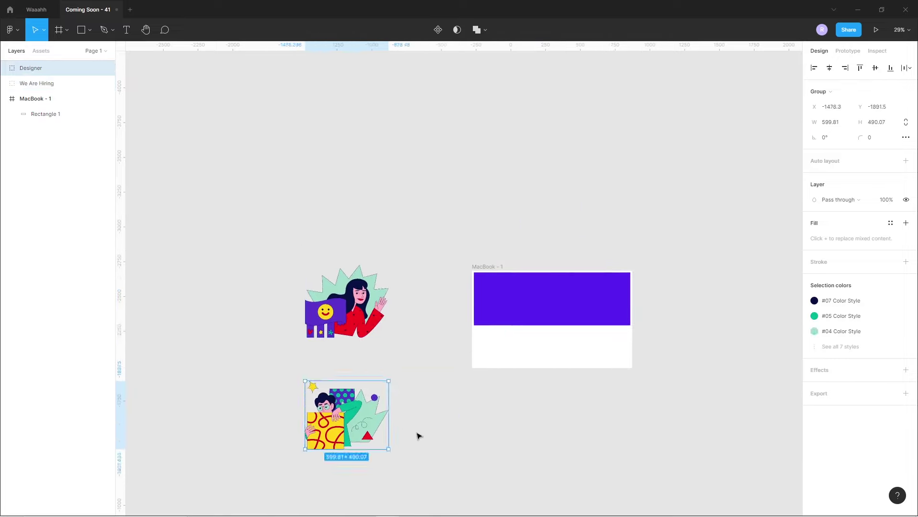
{"action": "left_click", "coordinate": [383, 452]}
Delete the green leaf and polka-dot box behind the man.
{"action": "scroll", "coordinate": [365, 461], "scroll_direction": "up", "scroll_amount": 2}
{"action": "scroll", "coordinate": [319, 460], "scroll_direction": "up", "scroll_amount": 2}
{"action": "scroll", "coordinate": [319, 460], "scroll_direction": "up", "scroll_amount": 3}
{"action": "left_click", "coordinate": [416, 342]}
{"action": "double_click", "coordinate": [416, 342]}
{"action": "key", "text": "Delete"}
{"action": "left_click", "coordinate": [354, 321]}
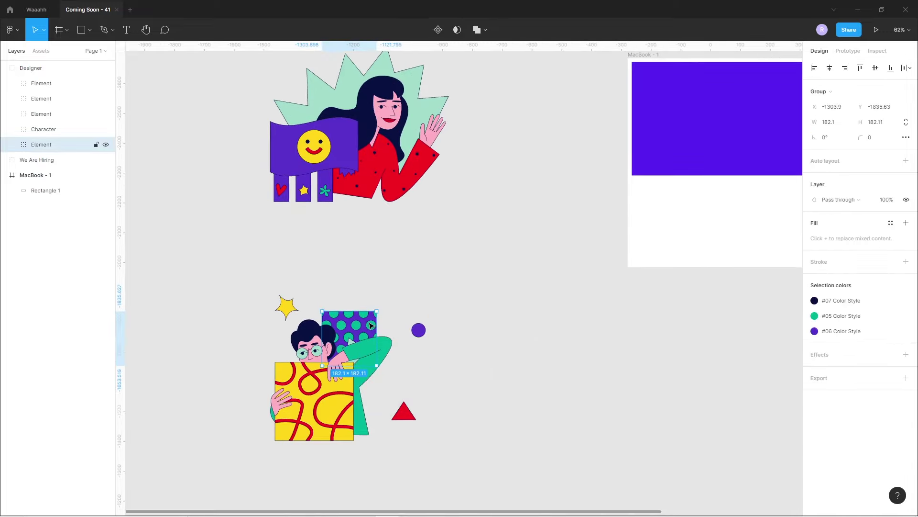
{"action": "key", "text": "Delete"}
Try deleting the red triangle and squiggle pattern, then undo both deletions.
{"action": "left_click", "coordinate": [410, 418]}
{"action": "key", "text": "Delete"}
{"action": "left_click", "coordinate": [340, 423]}
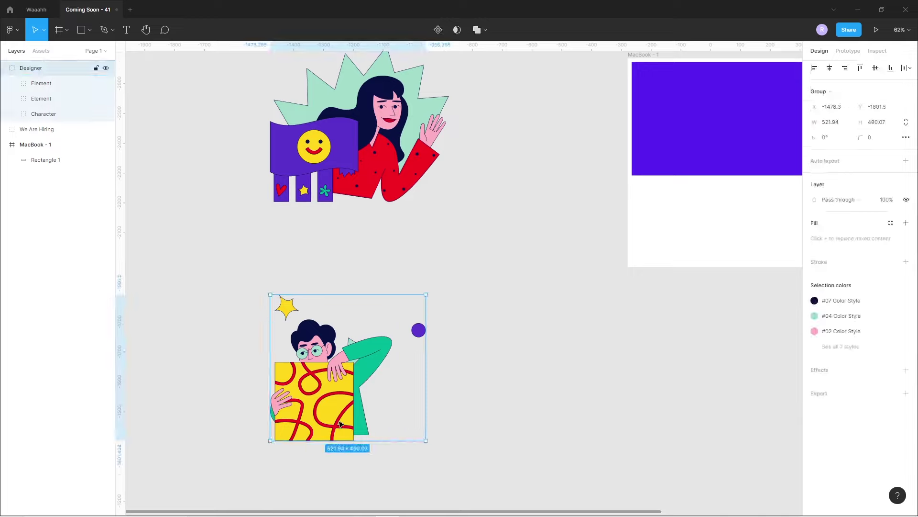
{"action": "double_click", "coordinate": [339, 423]}
{"action": "key", "text": "Delete"}
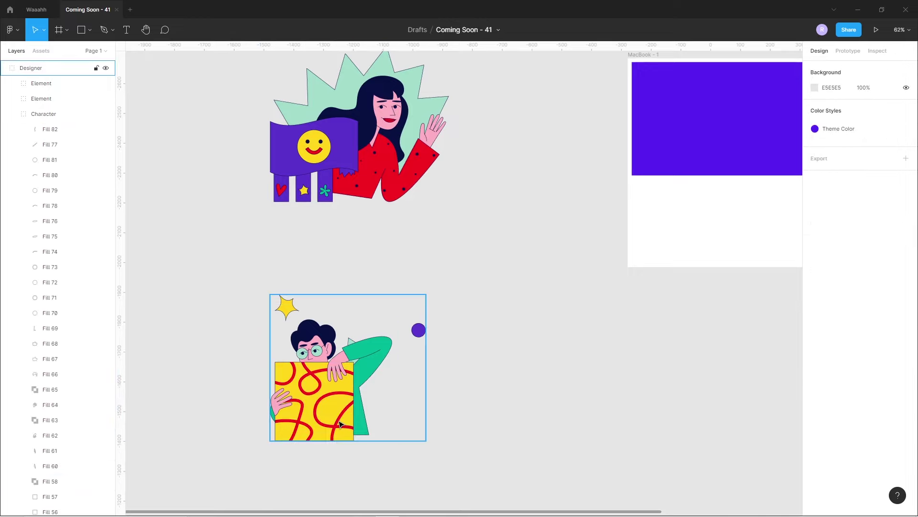
{"action": "key", "text": "ctrl+z"}
{"action": "key", "text": "ctrl+z"}
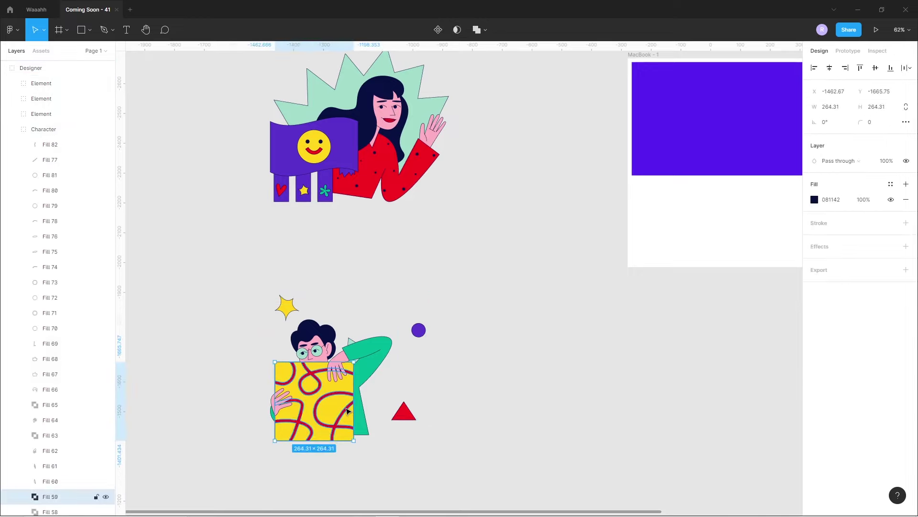
{"action": "key", "text": "ctrl+z"}
Give the yellow box a thin black stroke and widen it to the right.
{"action": "left_click", "coordinate": [313, 459]}
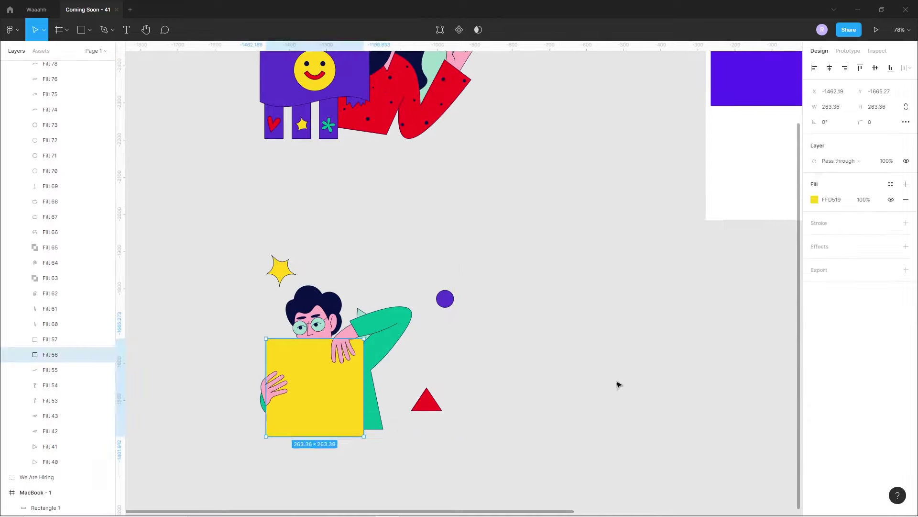
{"action": "scroll", "coordinate": [385, 416], "scroll_direction": "up", "scroll_amount": 10}
{"action": "left_click", "coordinate": [385, 416]}
{"action": "left_click", "coordinate": [418, 404]}
{"action": "scroll", "coordinate": [419, 404], "scroll_direction": "down", "scroll_amount": 10}
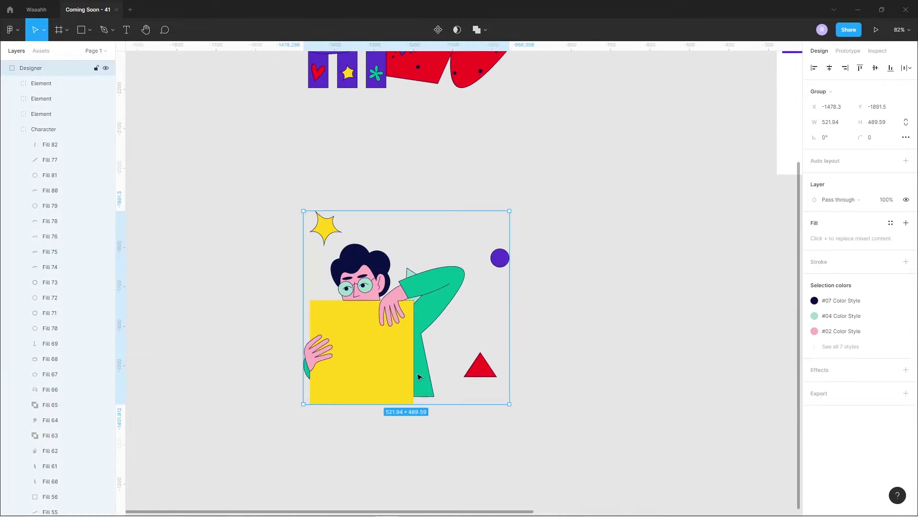
{"action": "left_click", "coordinate": [906, 223]}
{"action": "scroll", "coordinate": [399, 345], "scroll_direction": "up", "scroll_amount": 3}
{"action": "left_click_drag", "start_coordinate": [421, 350], "coordinate": [466, 350]}
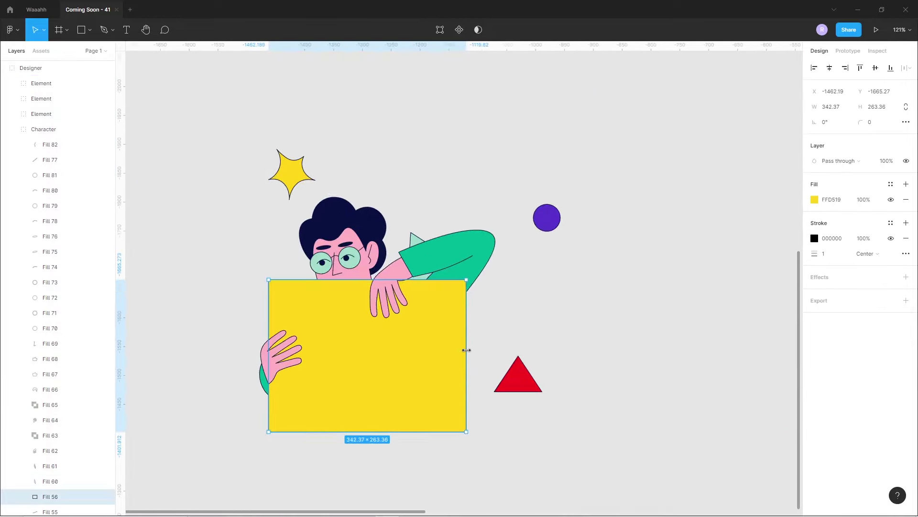
{"action": "key", "text": "Escape"}
Move the man's left hand outside the box's left edge and group its pieces.
{"action": "left_click", "coordinate": [278, 368], "text": "ctrl"}
{"action": "scroll", "coordinate": [260, 370], "scroll_direction": "up", "scroll_amount": 4}
{"action": "left_click", "coordinate": [271, 388], "text": "shift"}
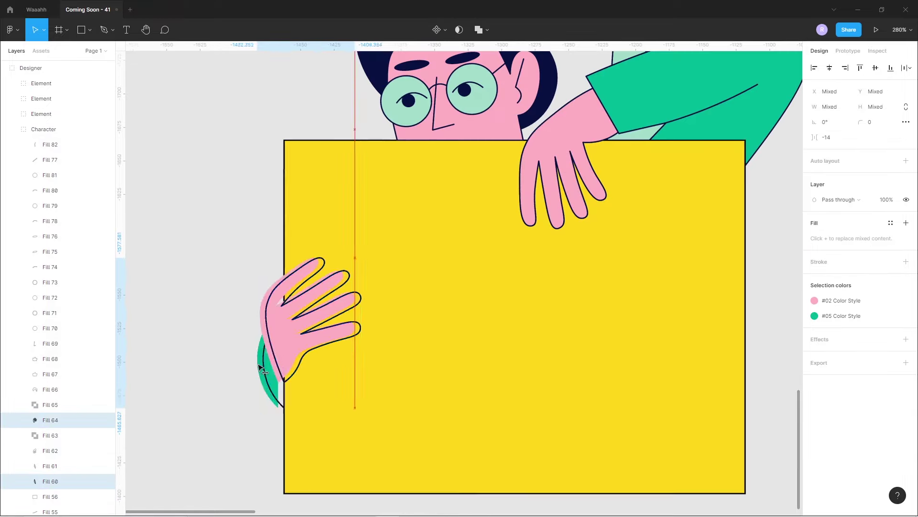
{"action": "left_click", "coordinate": [287, 363], "text": "shift"}
{"action": "left_click_drag", "start_coordinate": [296, 360], "coordinate": [228, 360]}
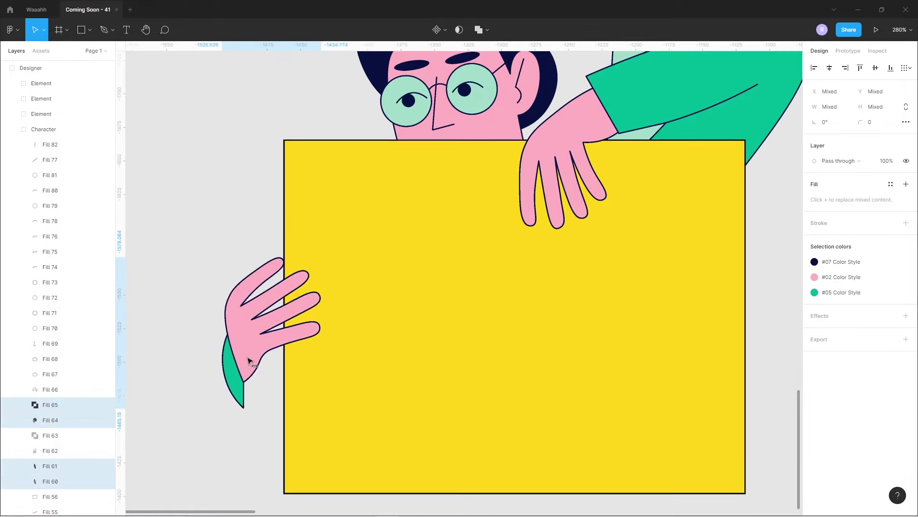
{"action": "key", "text": "ctrl+g"}
Stretch the yellow box left toward the relocated hand.
{"action": "left_click", "coordinate": [286, 311]}
{"action": "left_click_drag", "start_coordinate": [285, 311], "coordinate": [205, 304]}
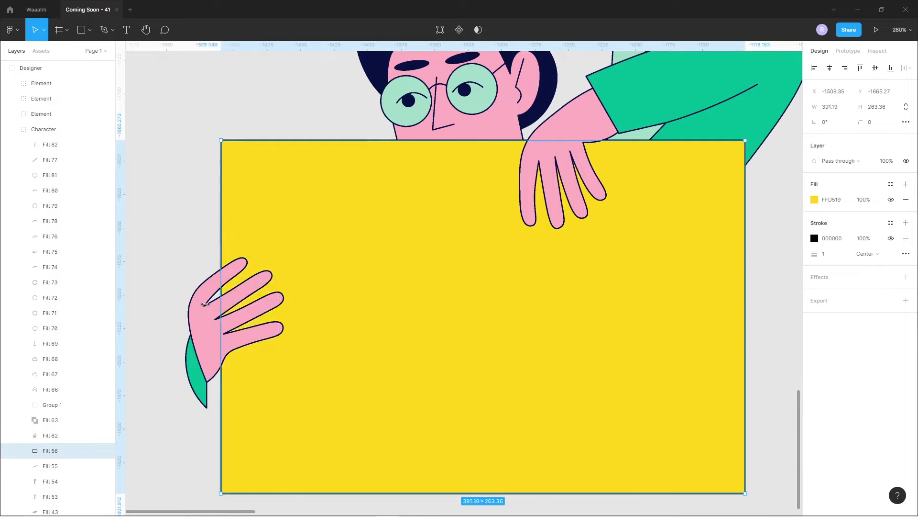
{"action": "scroll", "coordinate": [363, 390], "scroll_direction": "down", "scroll_amount": 3}
{"action": "scroll", "coordinate": [441, 459], "scroll_direction": "down", "scroll_amount": 2}
{"action": "scroll", "coordinate": [472, 388], "scroll_direction": "up", "scroll_amount": 1}
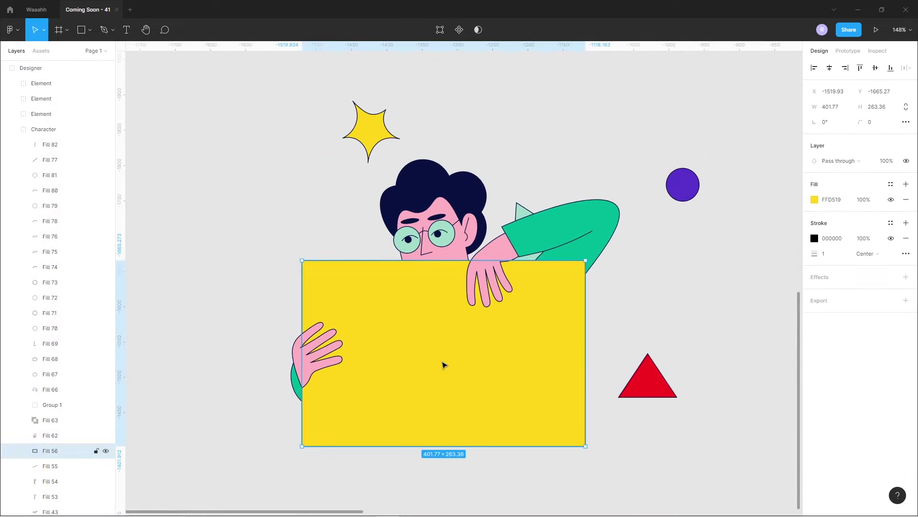
{"action": "left_click", "coordinate": [214, 314]}
{"action": "key", "text": "t"}
{"action": "left_click", "coordinate": [387, 342]}
{"action": "type", "text": "Coming Soon"}
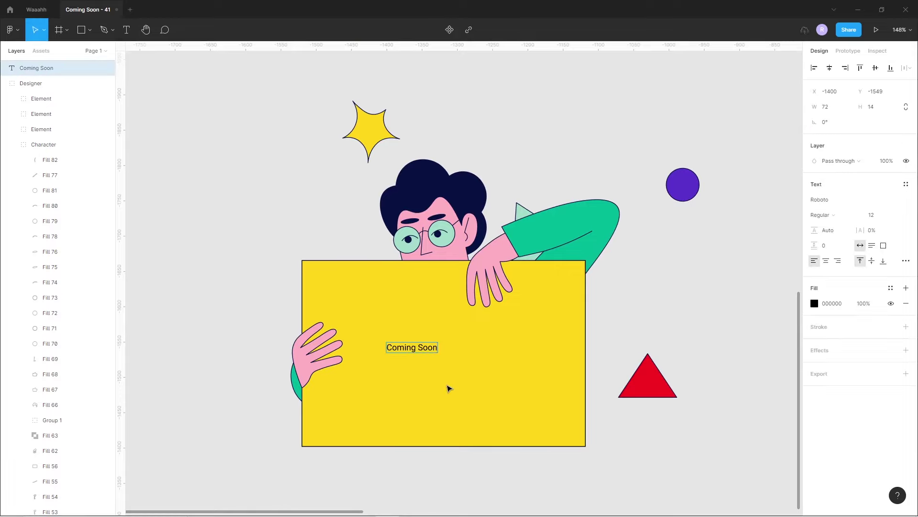
Set the Coming Soon text to size 28 in Rammetto One, centred on the sign.
{"action": "left_click_drag", "start_coordinate": [409, 338], "coordinate": [441, 346]}
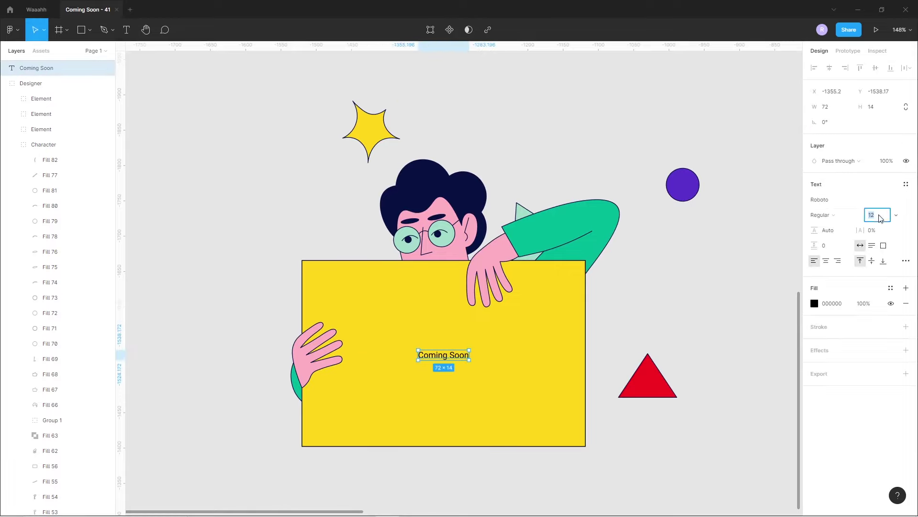
{"action": "type", "text": "28"}
{"action": "key", "text": "Return"}
{"action": "left_click_drag", "start_coordinate": [514, 370], "coordinate": [490, 367]}
{"action": "left_click", "coordinate": [851, 216]}
{"action": "left_click", "coordinate": [841, 200]}
{"action": "type", "text": "ammetto One"}
{"action": "key", "text": "Return"}
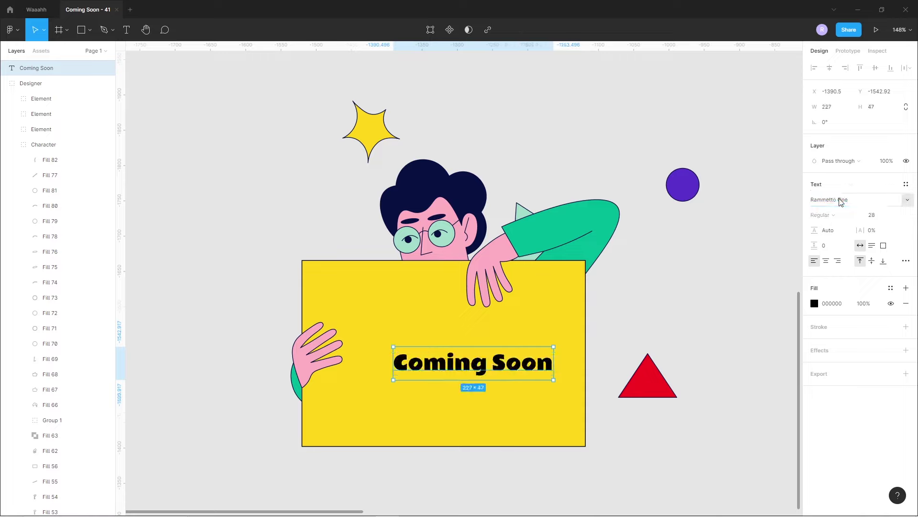
{"action": "left_click_drag", "start_coordinate": [459, 362], "coordinate": [471, 361]}
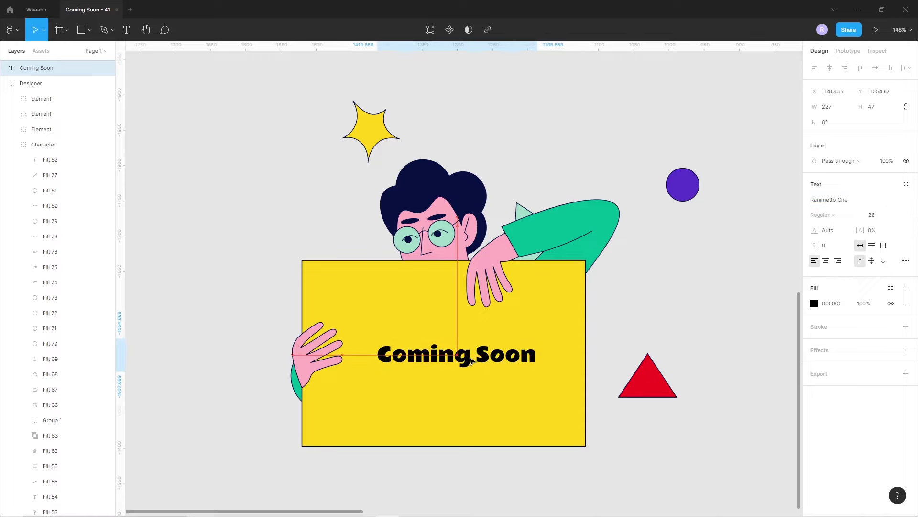
Change the sign's fill to white FFFFFF.
{"action": "left_click", "coordinate": [481, 406]}
{"action": "double_click", "coordinate": [482, 406]}
{"action": "left_click", "coordinate": [815, 200]}
{"action": "left_click_drag", "start_coordinate": [696, 216], "coordinate": [676, 205]}
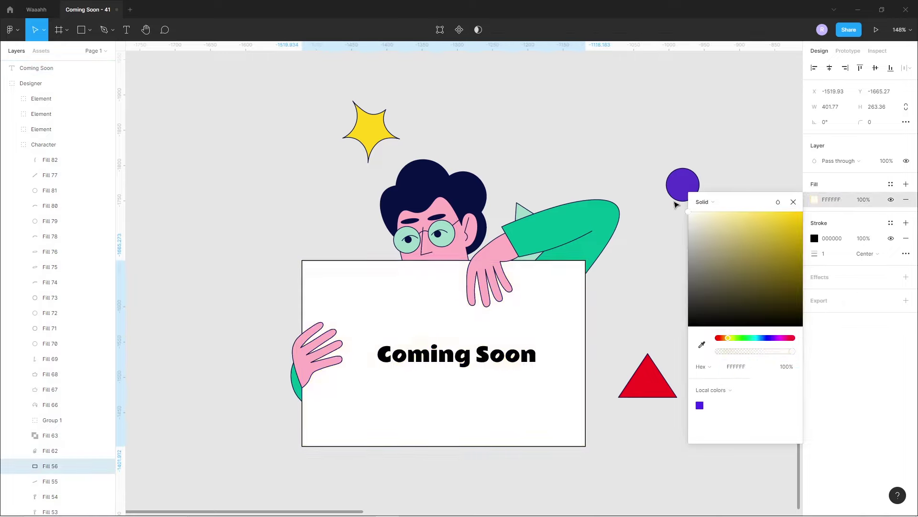
Colour the heading with the star's yellow and give it a black outline.
{"action": "left_click", "coordinate": [430, 354]}
{"action": "left_click", "coordinate": [814, 304]}
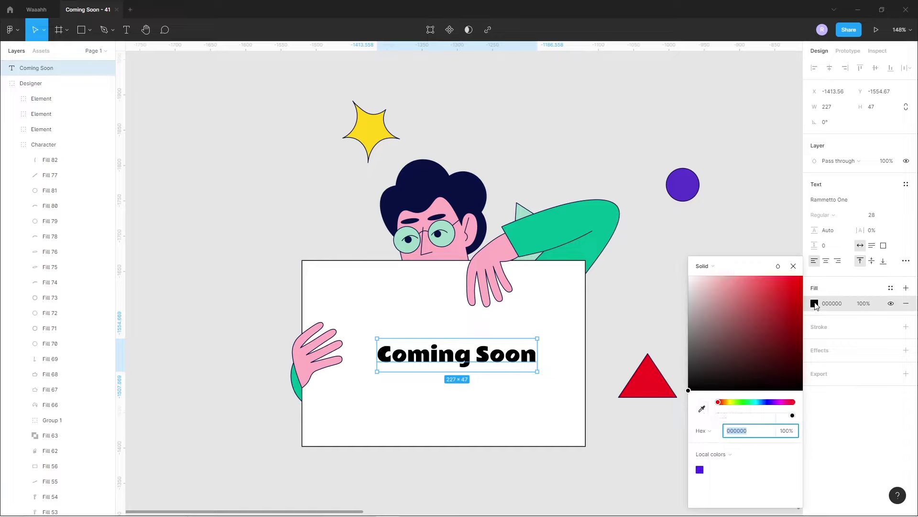
{"action": "left_click", "coordinate": [701, 410]}
{"action": "left_click", "coordinate": [375, 131]}
{"action": "left_click", "coordinate": [906, 328]}
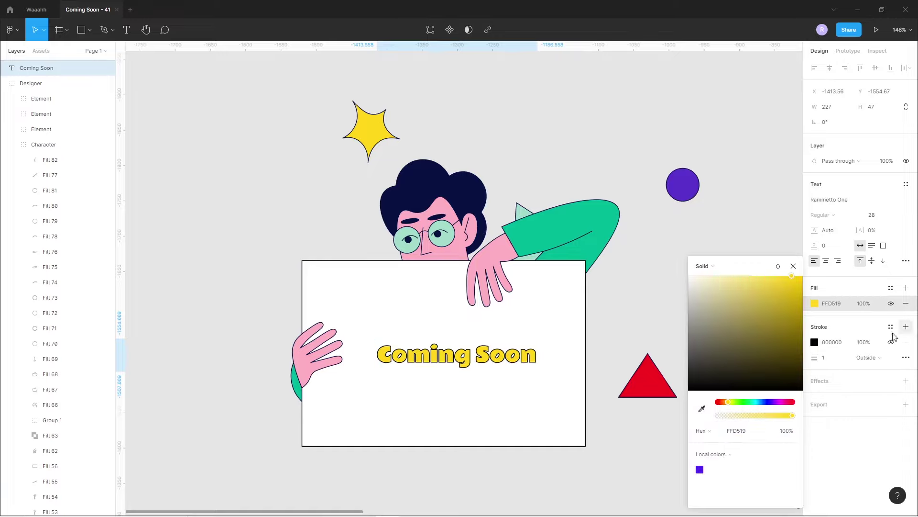
{"action": "left_click", "coordinate": [426, 471]}
{"action": "scroll", "coordinate": [420, 443], "scroll_direction": "down", "scroll_amount": 3}
{"action": "left_click", "coordinate": [501, 274]}
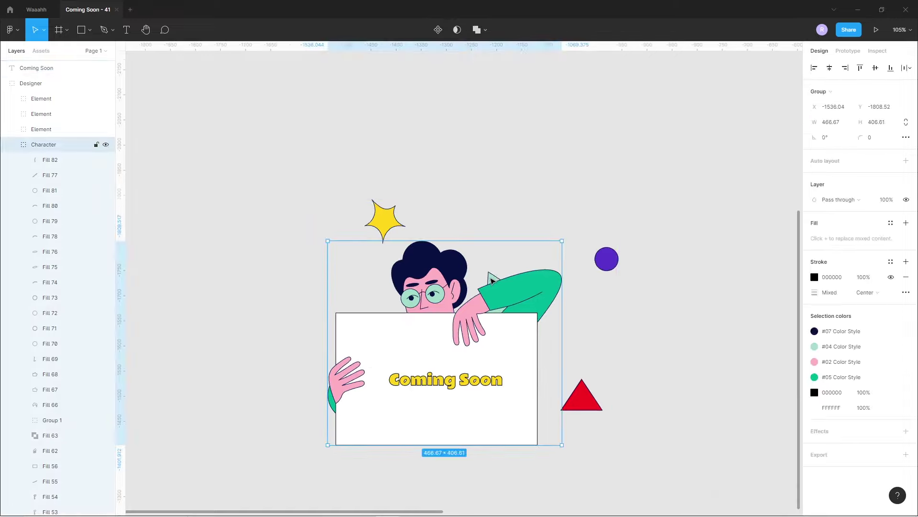
Drill into the man's shirt and briefly edit the Fill 42 sleeve shape's points.
{"action": "double_click", "coordinate": [492, 287]}
{"action": "left_click", "coordinate": [498, 313]}
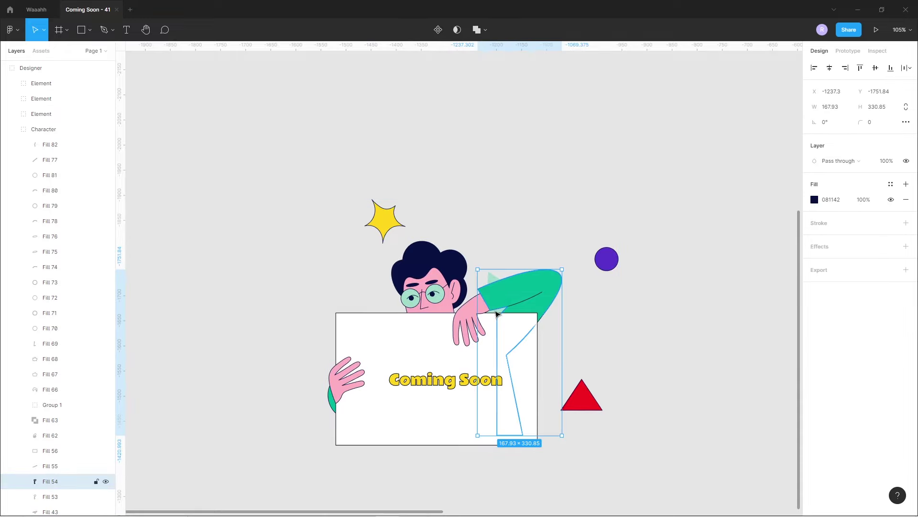
{"action": "left_click", "coordinate": [498, 282]}
{"action": "left_click", "coordinate": [497, 312]}
{"action": "double_click", "coordinate": [495, 314]}
{"action": "scroll", "coordinate": [498, 314], "scroll_direction": "up", "scroll_amount": 5}
{"action": "scroll", "coordinate": [498, 313], "scroll_direction": "up", "scroll_amount": 5}
{"action": "double_click", "coordinate": [497, 313]}
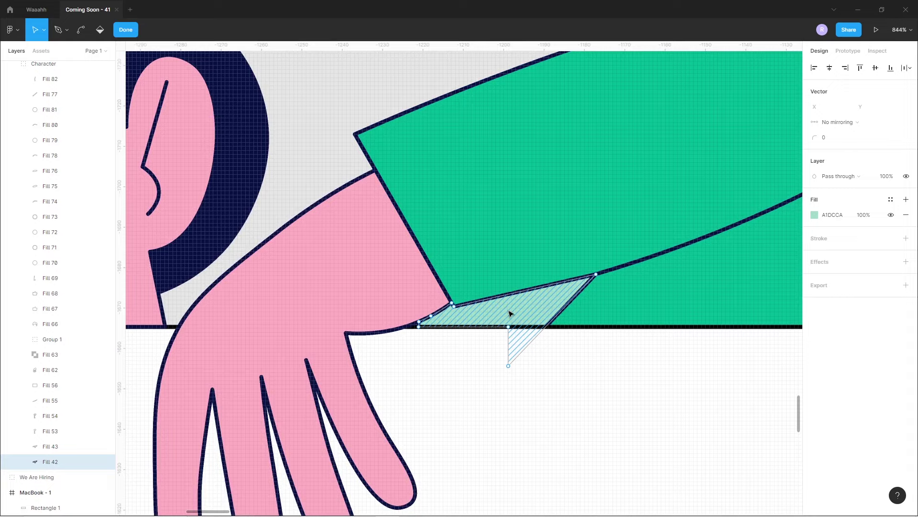
{"action": "key", "text": "Escape"}
{"action": "key", "text": "Escape"}
{"action": "scroll", "coordinate": [498, 314], "scroll_direction": "down", "scroll_amount": 5}
{"action": "scroll", "coordinate": [507, 415], "scroll_direction": "down", "scroll_amount": 5}
Set the heading's stroke width to 2 and letter spacing to 8%, keeping it centred.
{"action": "left_click_drag", "start_coordinate": [507, 415], "coordinate": [507, 390]}
{"action": "left_click", "coordinate": [508, 368]}
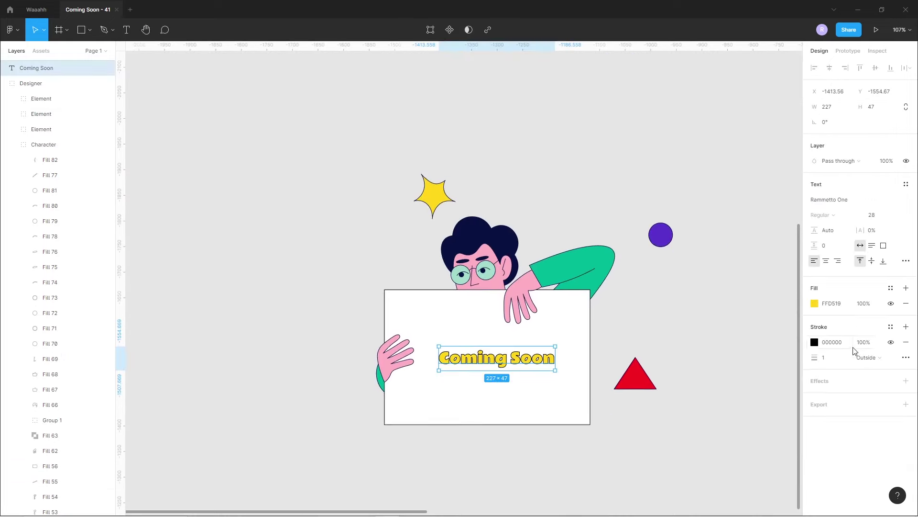
{"action": "key", "text": "Up"}
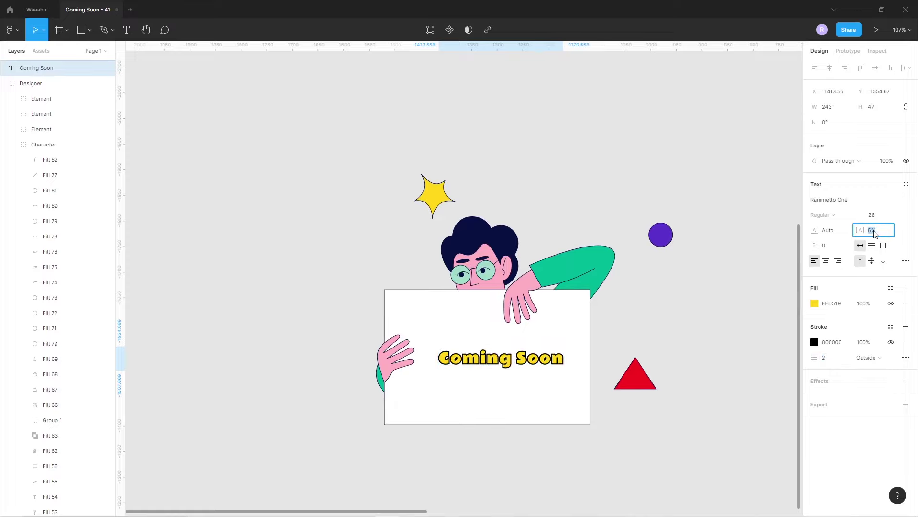
{"action": "left_click_drag", "start_coordinate": [516, 360], "coordinate": [514, 360]}
{"action": "key", "text": "Down"}
{"action": "key", "text": "Down"}
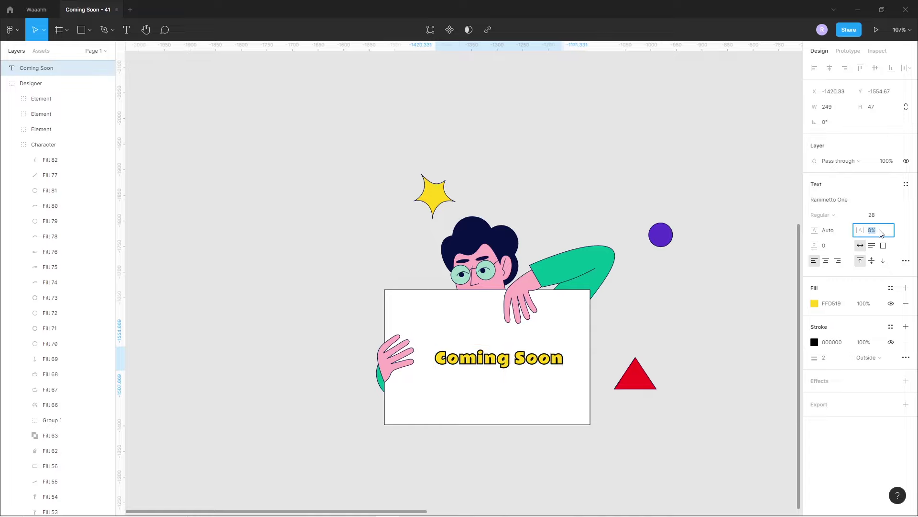
{"action": "left_click", "coordinate": [423, 432]}
{"action": "scroll", "coordinate": [410, 436], "scroll_direction": "up", "scroll_amount": 2}
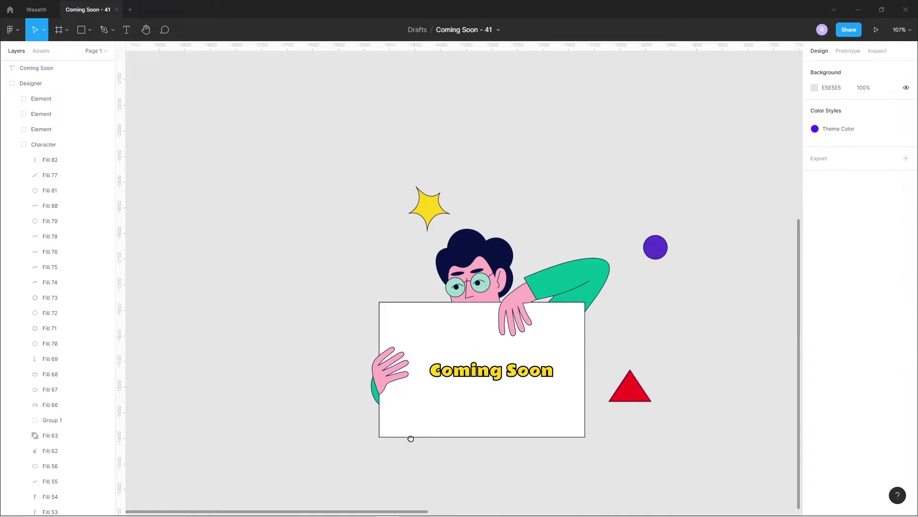
Select the whole Designer illustration, scale it down and fine-tune its size and position.
{"action": "left_click_drag", "start_coordinate": [318, 160], "coordinate": [693, 365]}
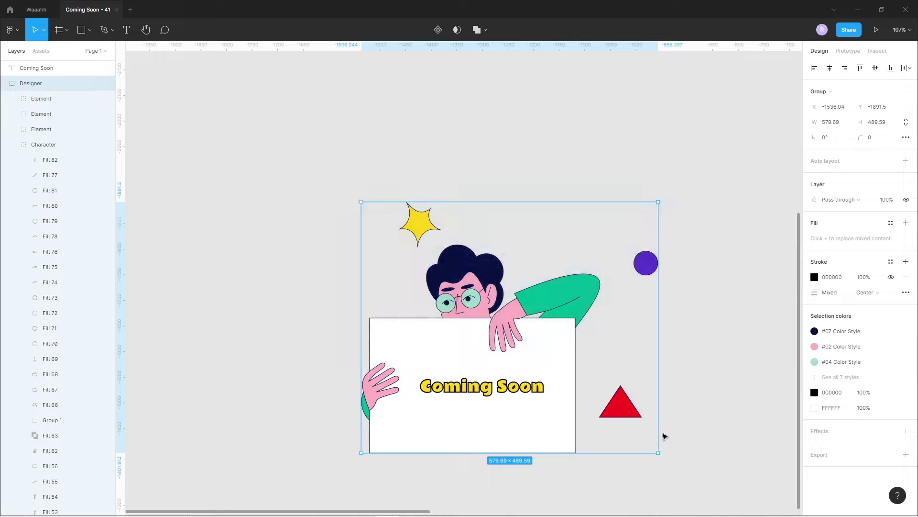
{"action": "left_click_drag", "start_coordinate": [652, 447], "coordinate": [618, 438]}
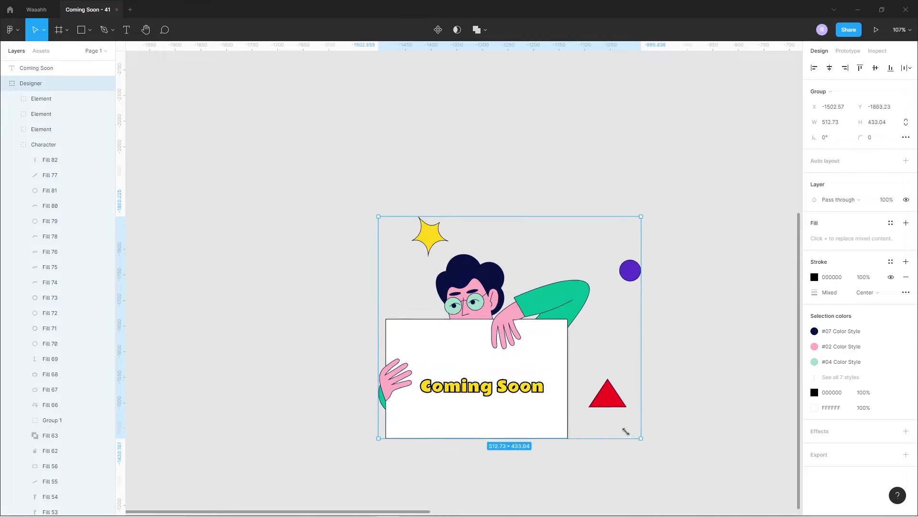
{"action": "left_click_drag", "start_coordinate": [618, 439], "coordinate": [631, 436]}
{"action": "left_click_drag", "start_coordinate": [522, 438], "coordinate": [525, 429]}
{"action": "left_click_drag", "start_coordinate": [632, 441], "coordinate": [635, 441]}
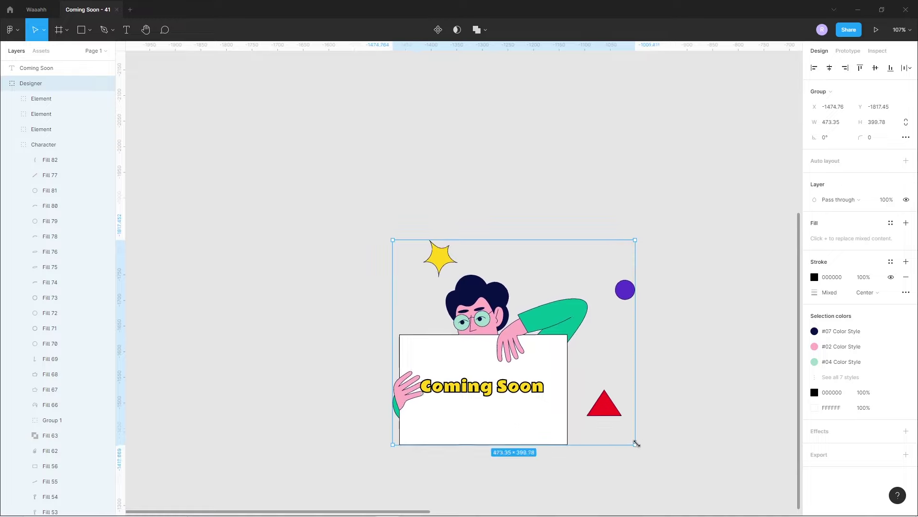
{"action": "left_click_drag", "start_coordinate": [520, 436], "coordinate": [525, 436]}
{"action": "scroll", "coordinate": [531, 460], "scroll_direction": "down", "scroll_amount": 3}
Recolour the man's green sleeve yellow.
{"action": "left_click", "coordinate": [512, 335]}
{"action": "key", "text": "i"}
{"action": "left_click", "coordinate": [428, 291]}
{"action": "key", "text": "Escape"}
{"action": "scroll", "coordinate": [477, 320], "scroll_direction": "up", "scroll_amount": 5}
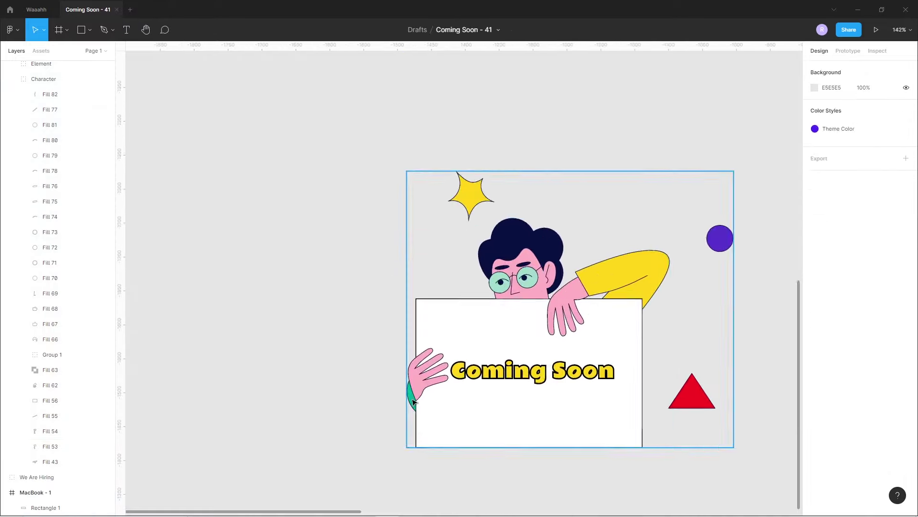
Move the waving woman from Group 1 next to the sign.
{"action": "left_click", "coordinate": [417, 383]}
{"action": "left_click", "coordinate": [375, 234]}
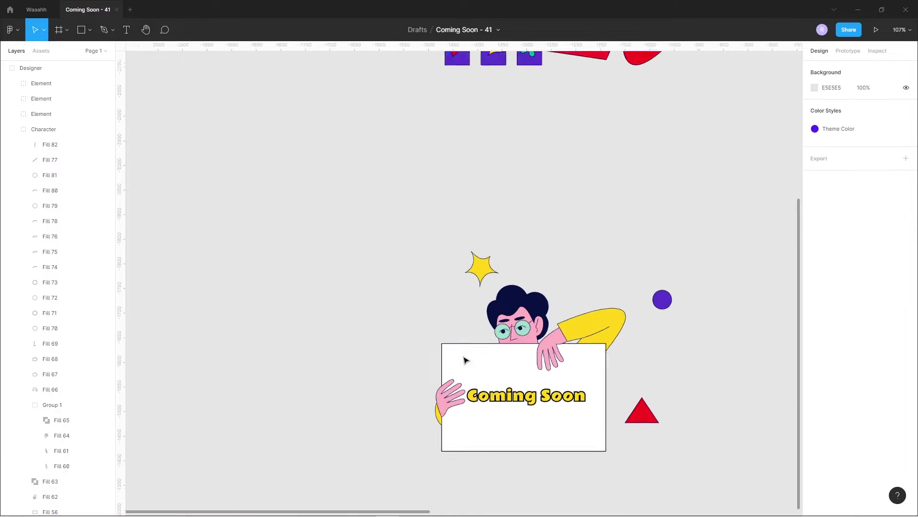
{"action": "scroll", "coordinate": [465, 358], "scroll_direction": "down", "scroll_amount": 5}
{"action": "mouse_move", "coordinate": [502, 158]}
{"action": "left_mouse_down"}
{"action": "mouse_move", "coordinate": [327, 167]}
{"action": "mouse_move", "coordinate": [479, 346]}
{"action": "mouse_move", "coordinate": [436, 349]}
{"action": "left_mouse_up"}
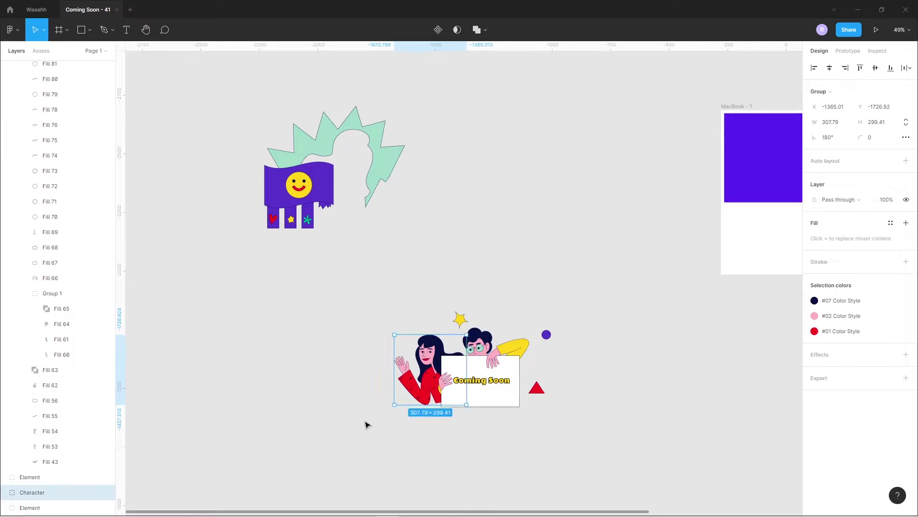
Move the yellow star to the sign's bottom-left corner and rotate the red triangle clockwise.
{"action": "scroll", "coordinate": [392, 441], "scroll_direction": "up", "scroll_amount": 5}
{"action": "scroll", "coordinate": [392, 440], "scroll_direction": "up", "scroll_amount": 2}
{"action": "left_click_drag", "start_coordinate": [452, 130], "coordinate": [384, 426]}
{"action": "left_click", "coordinate": [730, 376]}
{"action": "left_click_drag", "start_coordinate": [761, 345], "coordinate": [761, 397]}
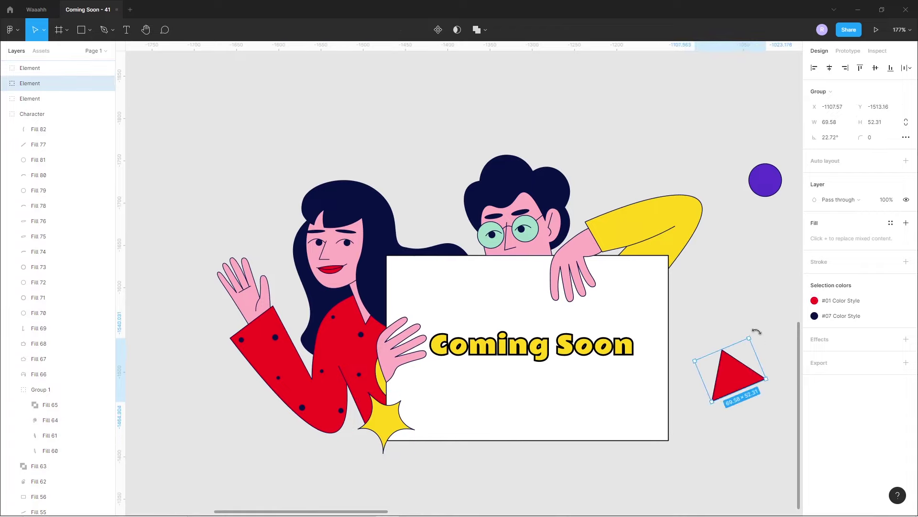
Place the circle above the man's head and turn it yellow.
{"action": "left_click_drag", "start_coordinate": [765, 180], "coordinate": [628, 132]}
{"action": "left_click", "coordinate": [591, 164]}
{"action": "left_click", "coordinate": [628, 132]}
{"action": "left_click", "coordinate": [569, 147]}
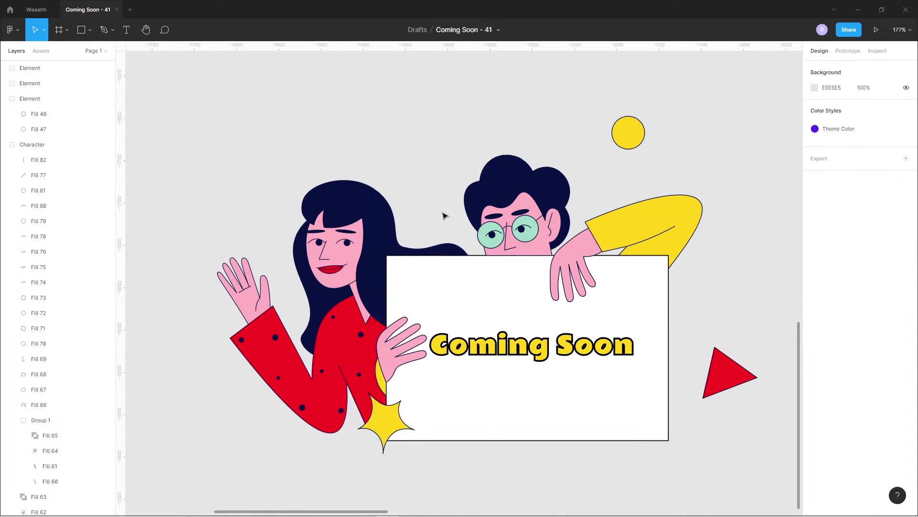
Select the red flower on the flag's leg.
{"action": "scroll", "coordinate": [443, 213], "scroll_direction": "down", "scroll_amount": 5}
{"action": "right_click", "coordinate": [243, 210]}
{"action": "key", "text": "Escape"}
{"action": "left_click", "coordinate": [244, 211]}
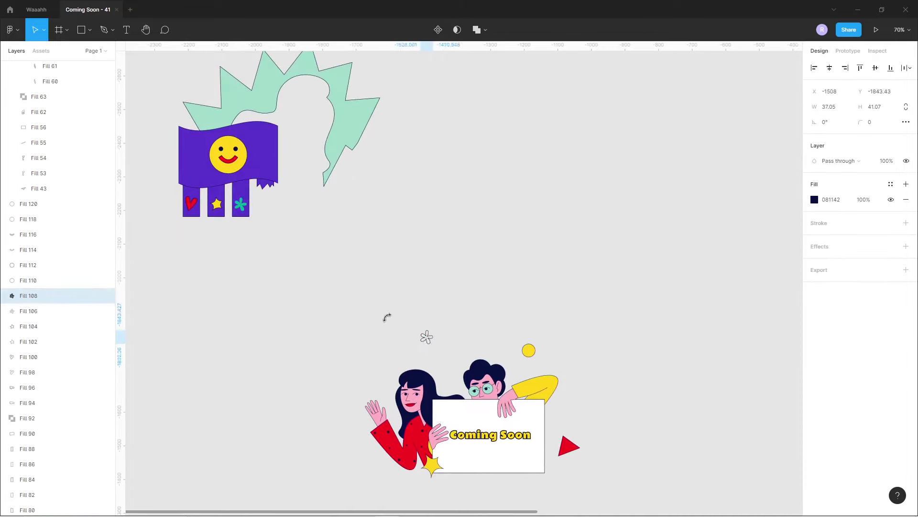
{"action": "left_click_drag", "start_coordinate": [386, 318], "coordinate": [240, 195]}
{"action": "scroll", "coordinate": [252, 232], "scroll_direction": "up", "scroll_amount": 3, "text": "ctrl"}
{"action": "key", "text": "Escape"}
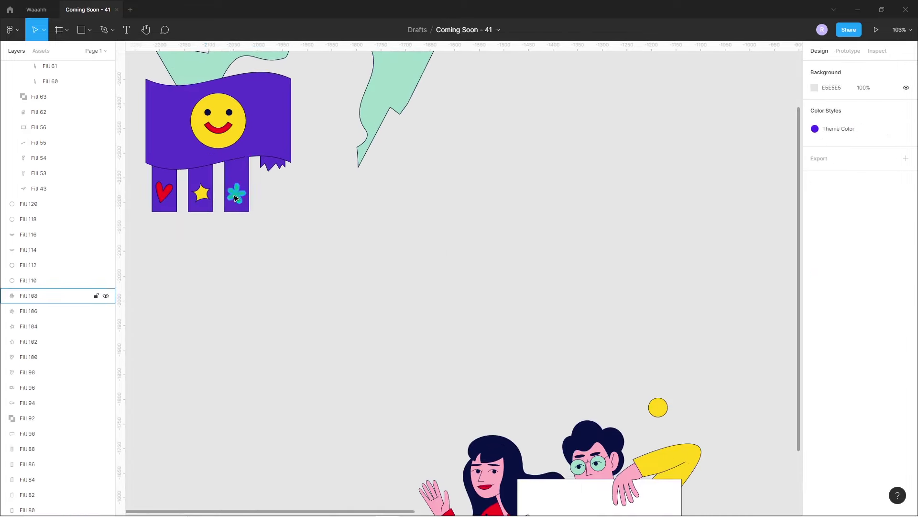
Group the flower's parts and move the flower over to the poster.
{"action": "scroll", "coordinate": [241, 182], "scroll_direction": "up", "scroll_amount": 10}
{"action": "left_click", "coordinate": [281, 226]}
{"action": "key", "text": "ctrl+g"}
{"action": "scroll", "coordinate": [282, 226], "scroll_direction": "down", "scroll_amount": 10, "text": "ctrl"}
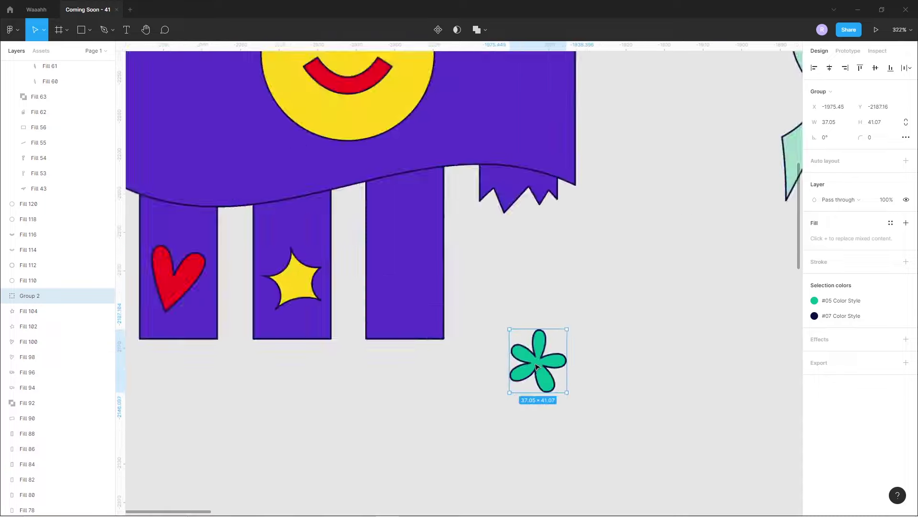
{"action": "scroll", "coordinate": [537, 361], "scroll_direction": "down", "scroll_amount": 5, "text": "ctrl"}
{"action": "left_click_drag", "start_coordinate": [356, 199], "coordinate": [563, 343]}
{"action": "key", "text": "Escape"}
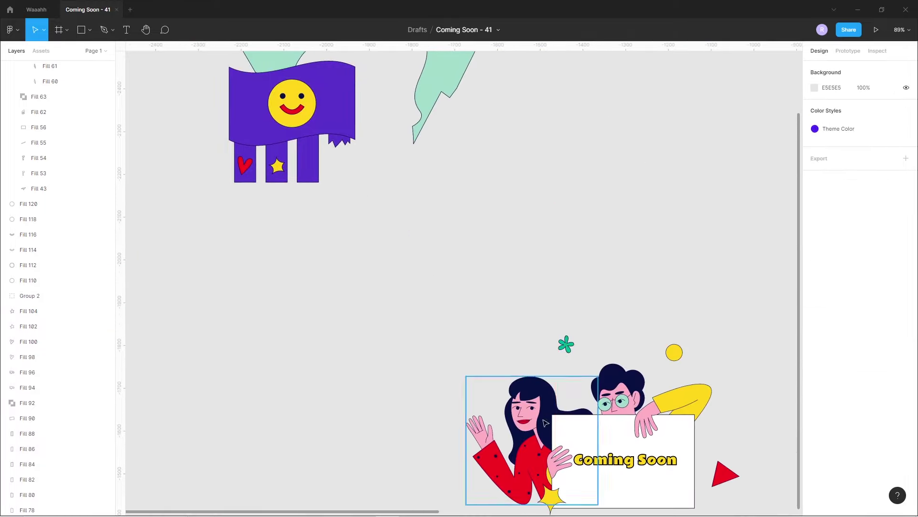
Edit the points of the flower's petal shape.
{"action": "scroll", "coordinate": [545, 407], "scroll_direction": "up", "scroll_amount": 5, "text": "ctrl"}
{"action": "left_click", "coordinate": [585, 274]}
{"action": "double_click", "coordinate": [584, 274]}
{"action": "key", "text": "Return"}
{"action": "key", "text": "Escape"}
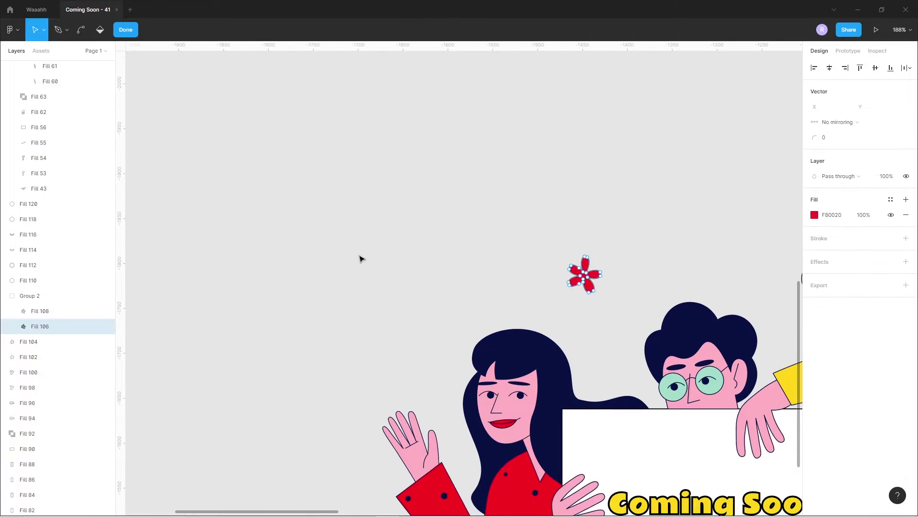
{"action": "key", "text": "Escape"}
Make the glasses lenses yellow by pasting fill properties onto them.
{"action": "scroll", "coordinate": [362, 306], "scroll_direction": "down", "scroll_amount": 5, "text": "ctrl"}
{"action": "scroll", "coordinate": [478, 291], "scroll_direction": "up", "scroll_amount": 5, "text": "ctrl"}
{"action": "scroll", "coordinate": [474, 282], "scroll_direction": "up", "scroll_amount": 8, "text": "ctrl"}
{"action": "left_click", "coordinate": [474, 283]}
{"action": "scroll", "coordinate": [473, 283], "scroll_direction": "down", "scroll_amount": 3, "text": "ctrl"}
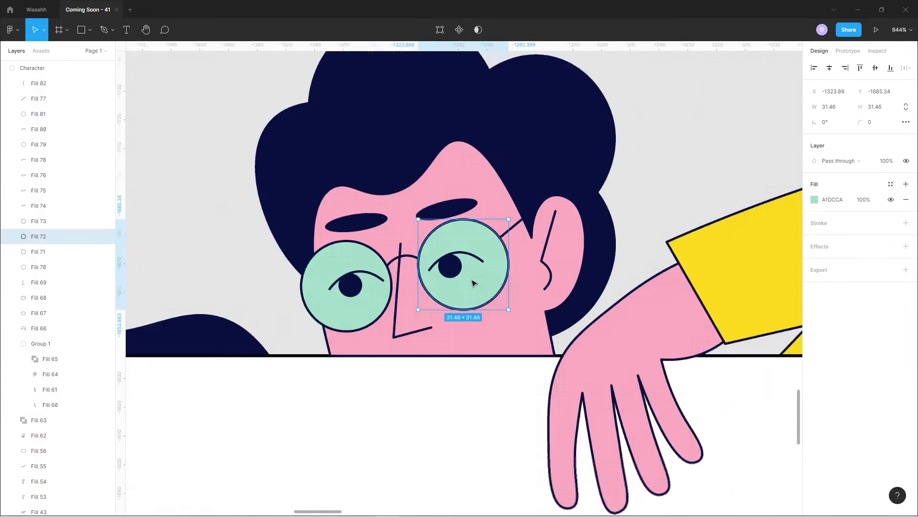
{"action": "key", "text": "ctrl+alt+v"}
{"action": "left_click", "coordinate": [381, 308]}
Shift both pupils up and right, then select the whole illustration.
{"action": "left_click_drag", "start_coordinate": [459, 274], "coordinate": [467, 271]}
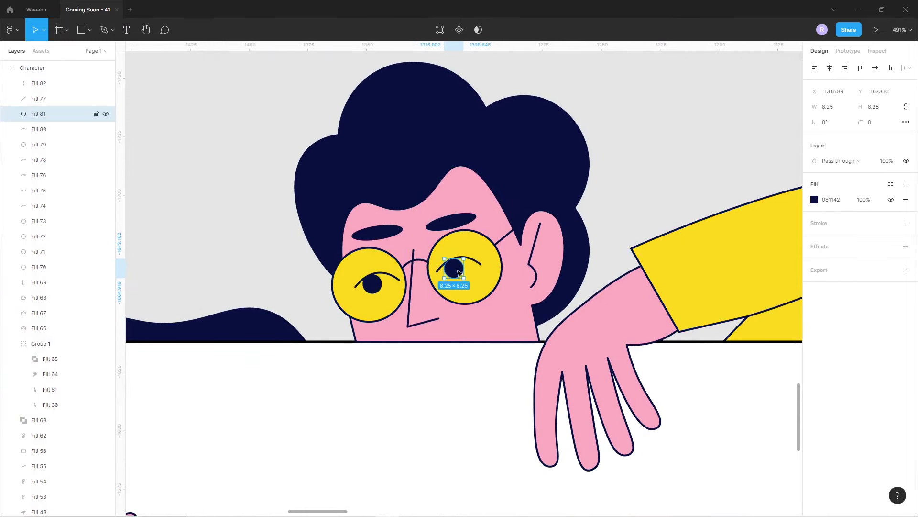
{"action": "left_click_drag", "start_coordinate": [371, 289], "coordinate": [377, 288]}
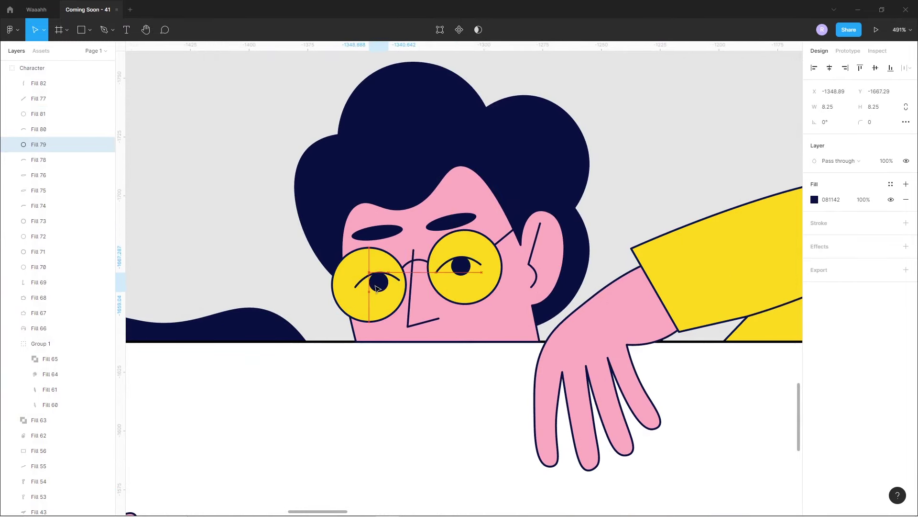
{"action": "key", "text": "shift+1"}
{"action": "left_click", "coordinate": [441, 428]}
{"action": "left_click_drag", "start_coordinate": [285, 177], "coordinate": [568, 415]}
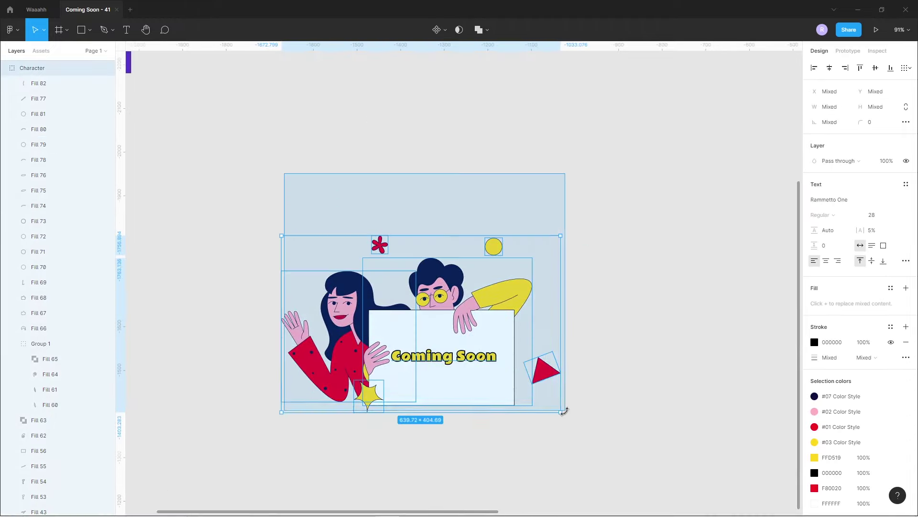
{"action": "scroll", "coordinate": [541, 371], "scroll_direction": "down", "scroll_amount": 5}
Move the illustration into the MacBook frame and shrink it to fit.
{"action": "left_click_drag", "start_coordinate": [304, 451], "coordinate": [665, 259]}
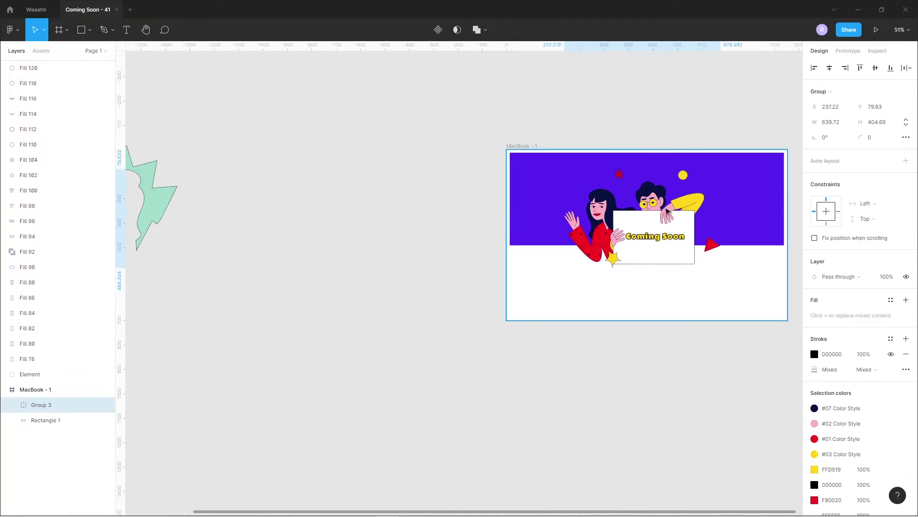
{"action": "scroll", "coordinate": [554, 286], "scroll_direction": "right", "scroll_amount": 5}
{"action": "scroll", "coordinate": [564, 282], "scroll_direction": "up", "scroll_amount": 3}
{"action": "left_click_drag", "start_coordinate": [621, 337], "coordinate": [610, 328]}
{"action": "left_click_drag", "start_coordinate": [526, 313], "coordinate": [529, 293]}
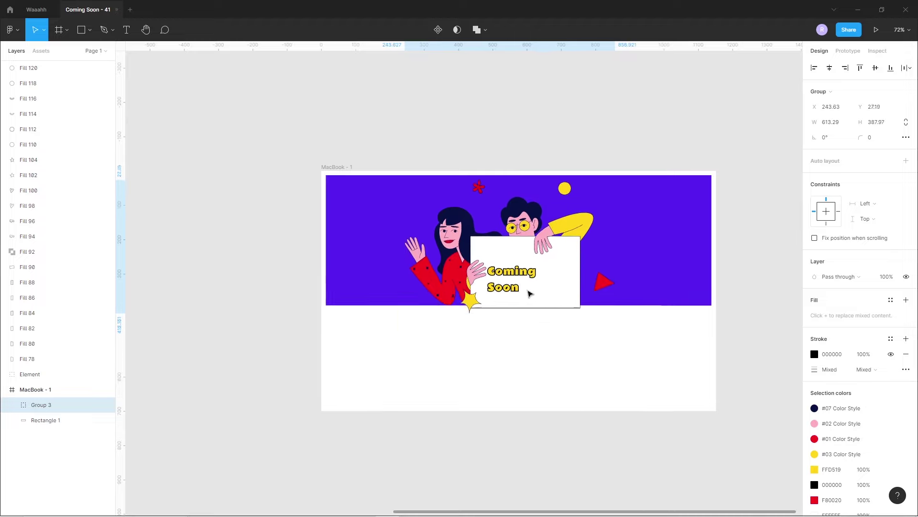
{"action": "scroll", "coordinate": [536, 291], "scroll_direction": "up", "scroll_amount": 3}
{"action": "left_click_drag", "start_coordinate": [646, 316], "coordinate": [639, 310]}
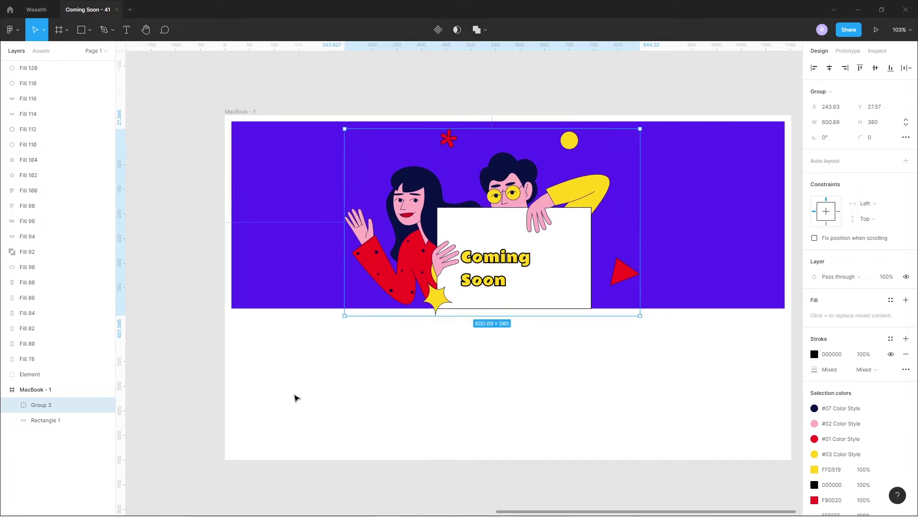
{"action": "left_click", "coordinate": [302, 399]}
Nudge the woman up and the red flower down.
{"action": "scroll", "coordinate": [383, 286], "scroll_direction": "up", "scroll_amount": 1}
{"action": "double_click", "coordinate": [383, 286]}
{"action": "left_click_drag", "start_coordinate": [403, 276], "coordinate": [404, 273]}
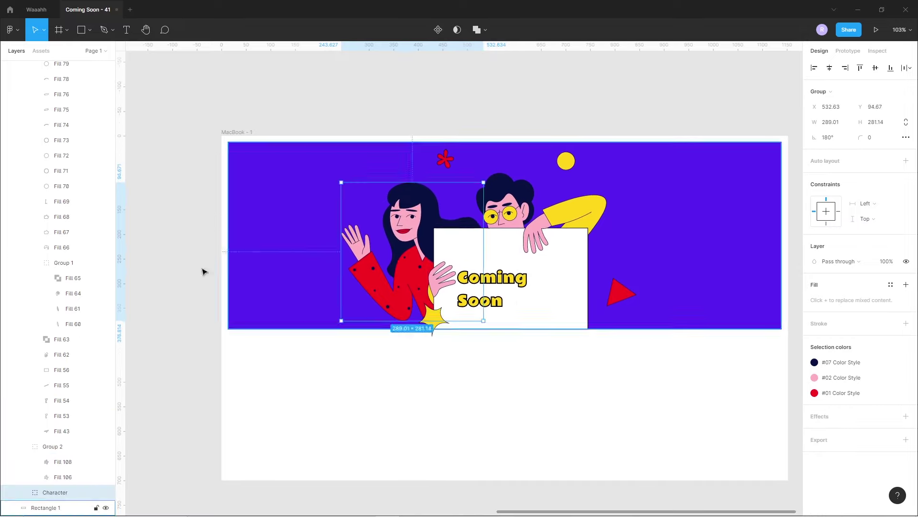
{"action": "left_click", "coordinate": [411, 176]}
{"action": "left_click_drag", "start_coordinate": [411, 175], "coordinate": [414, 186]}
{"action": "left_click", "coordinate": [533, 175]}
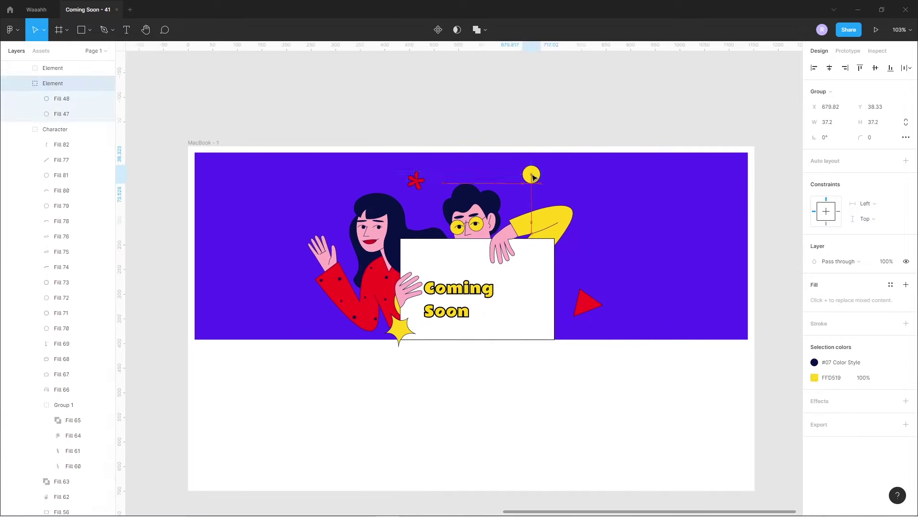
{"action": "left_click", "coordinate": [407, 332]}
{"action": "left_click", "coordinate": [480, 394]}
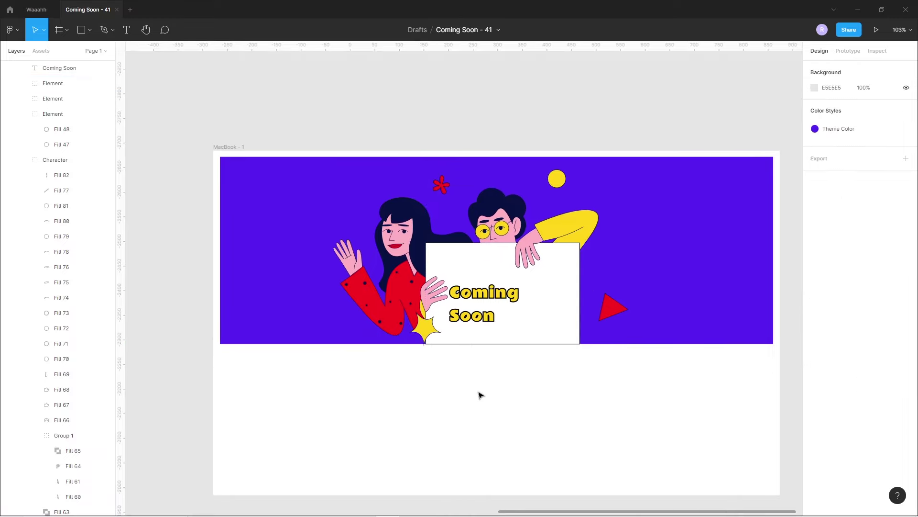
Adjust the letter spacing of the 'Coming Soon' heading.
{"action": "left_click", "coordinate": [550, 297]}
{"action": "left_click", "coordinate": [878, 293]}
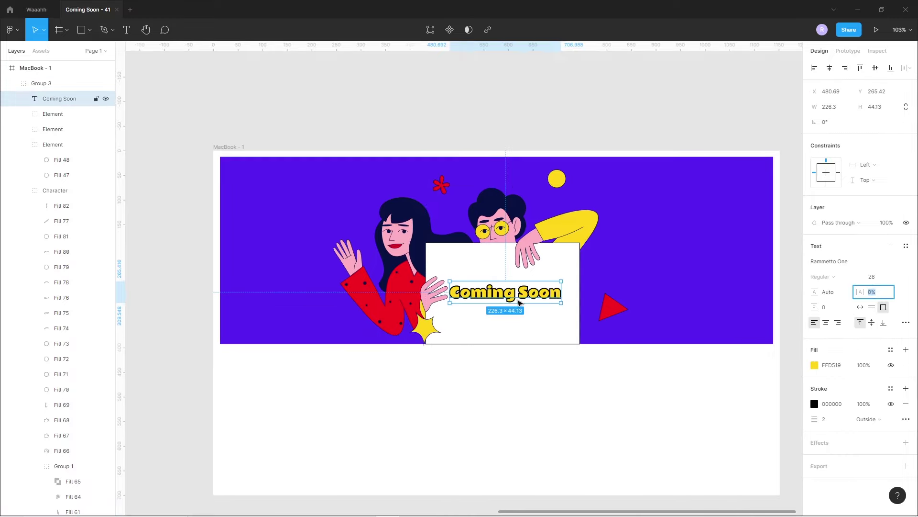
{"action": "left_click", "coordinate": [460, 396]}
{"action": "left_click_drag", "start_coordinate": [461, 395], "coordinate": [452, 378]}
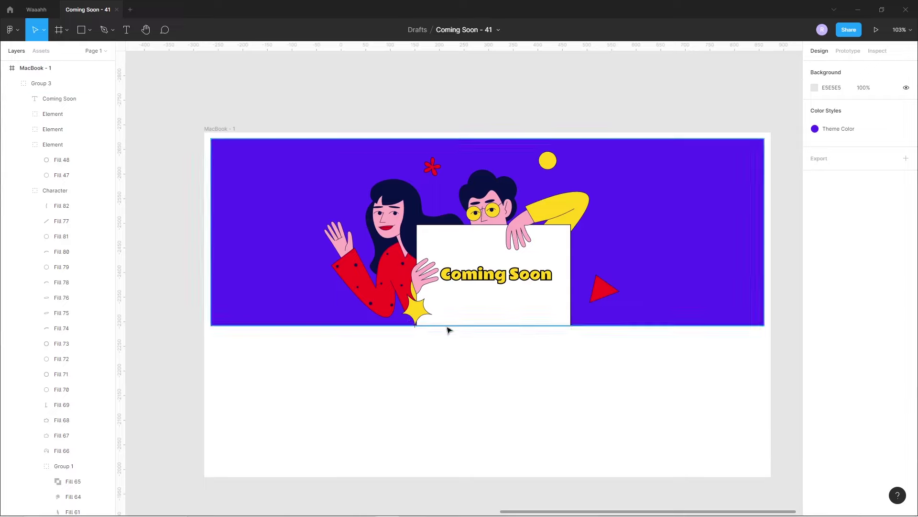
Shrink the red triangle decoration slightly.
{"action": "double_click", "coordinate": [610, 297]}
{"action": "left_click_drag", "start_coordinate": [619, 292], "coordinate": [614, 291]}
{"action": "left_click", "coordinate": [510, 361]}
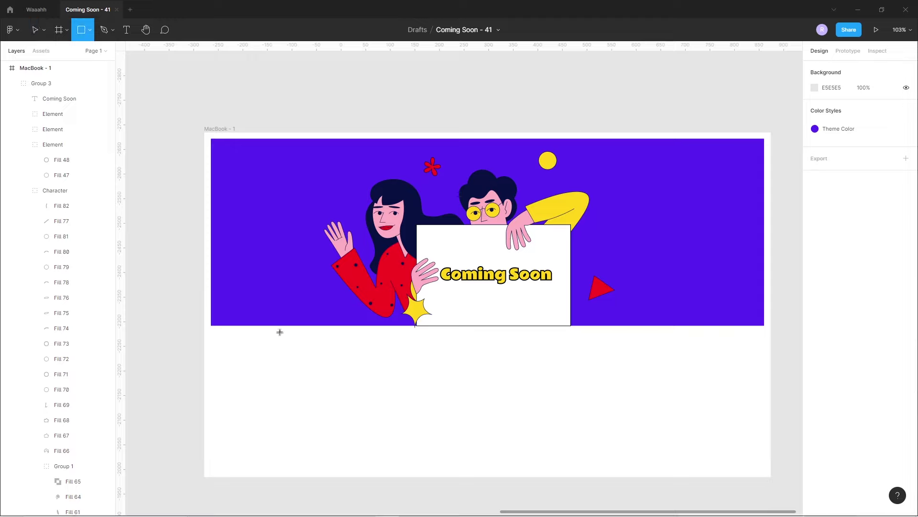
Draw a wide grey rectangle below the banner, centred in the frame.
{"action": "left_click_drag", "start_coordinate": [259, 325], "coordinate": [703, 420]}
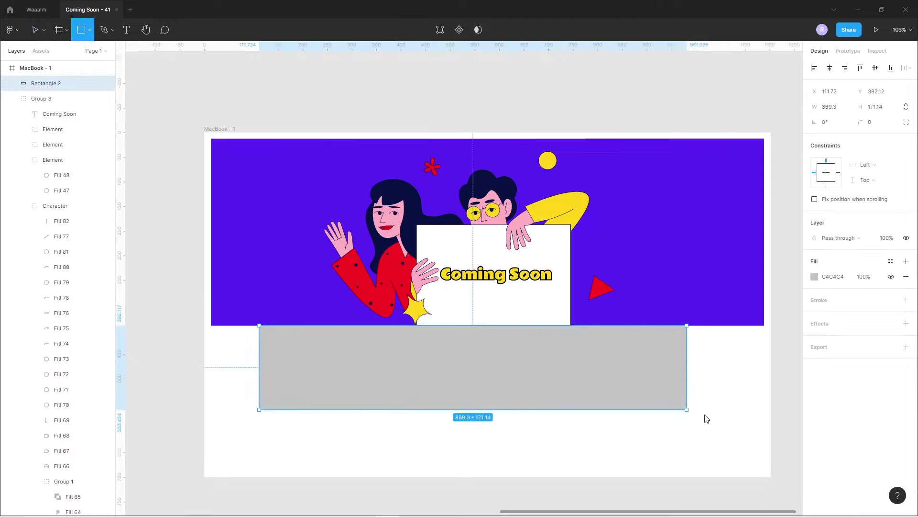
{"action": "left_click_drag", "start_coordinate": [517, 395], "coordinate": [509, 395]}
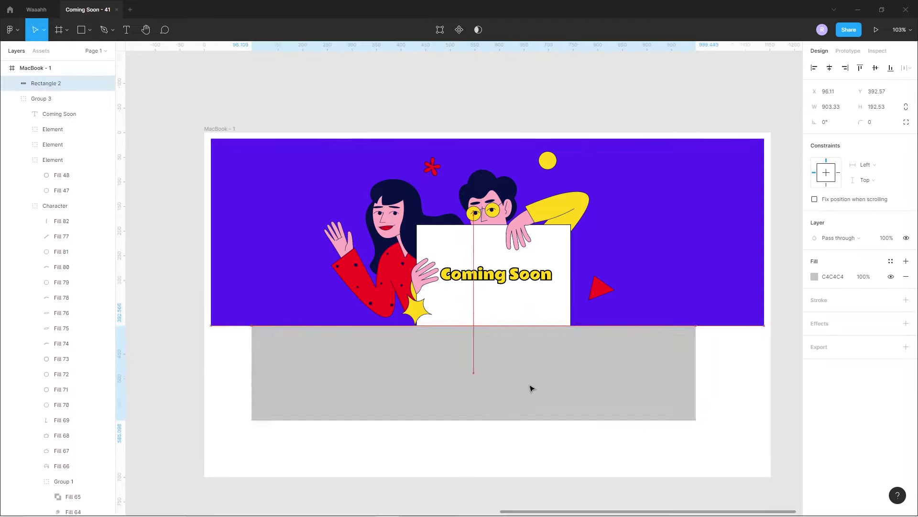
{"action": "left_click", "coordinate": [829, 68]}
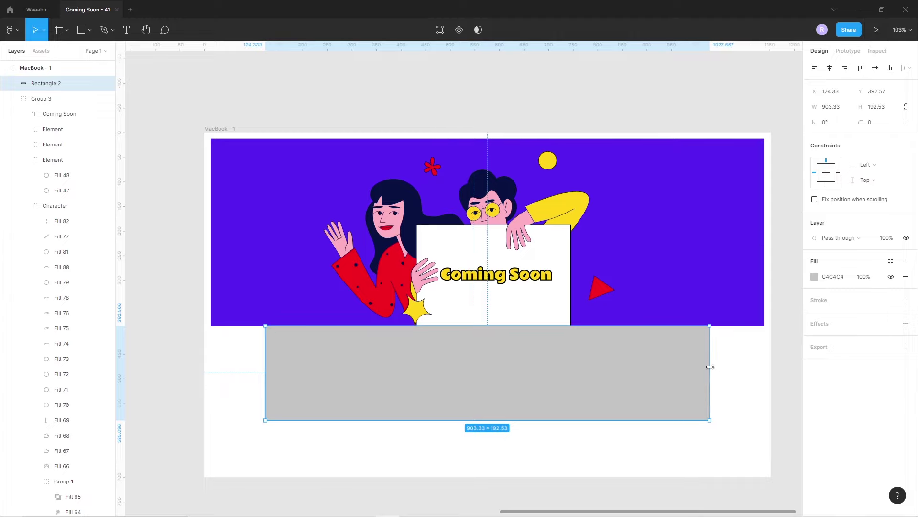
{"action": "left_click_drag", "start_coordinate": [711, 368], "coordinate": [740, 365]}
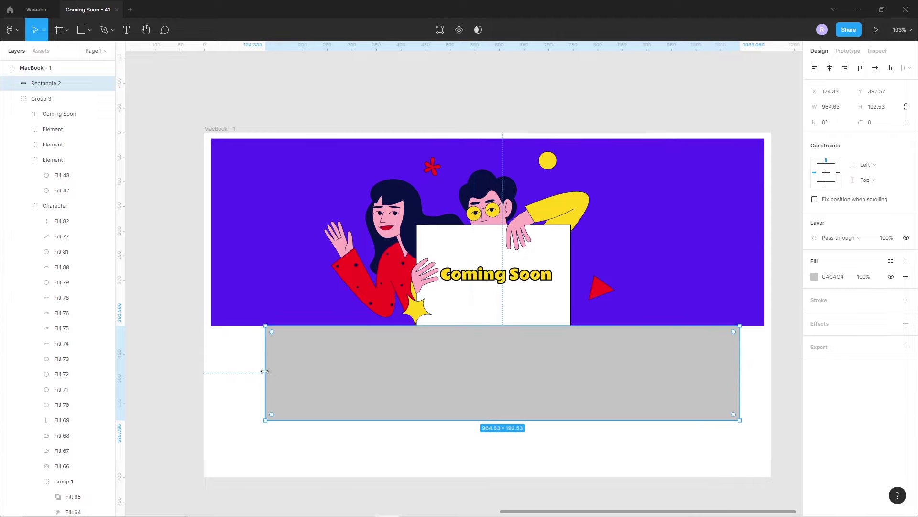
{"action": "left_click_drag", "start_coordinate": [265, 372], "coordinate": [251, 371]}
{"action": "left_click_drag", "start_coordinate": [483, 350], "coordinate": [475, 351]}
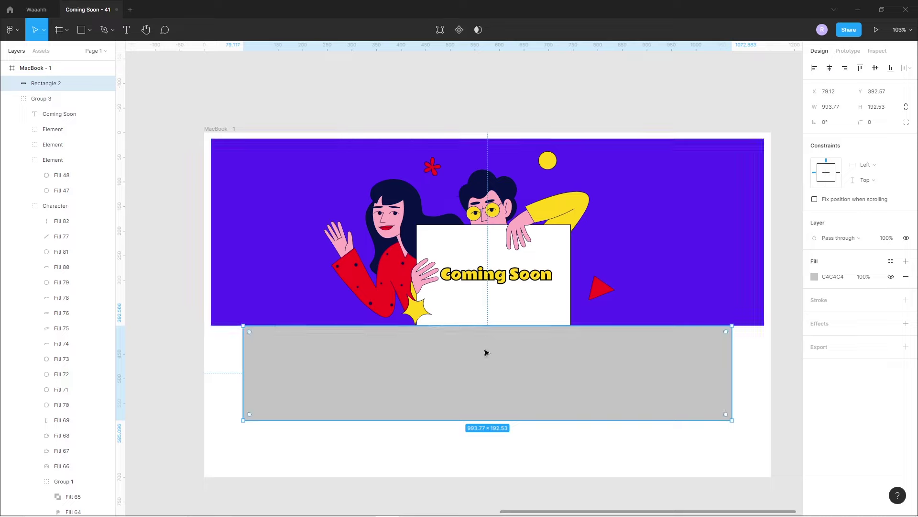
Add a top-middle point and bend the rectangle's top edge into an upward arc.
{"action": "scroll", "coordinate": [475, 351], "scroll_direction": "up", "scroll_amount": 1}
{"action": "scroll", "coordinate": [472, 341], "scroll_direction": "up", "scroll_amount": 1}
{"action": "scroll", "coordinate": [471, 341], "scroll_direction": "up", "scroll_amount": 1}
{"action": "double_click", "coordinate": [493, 328]}
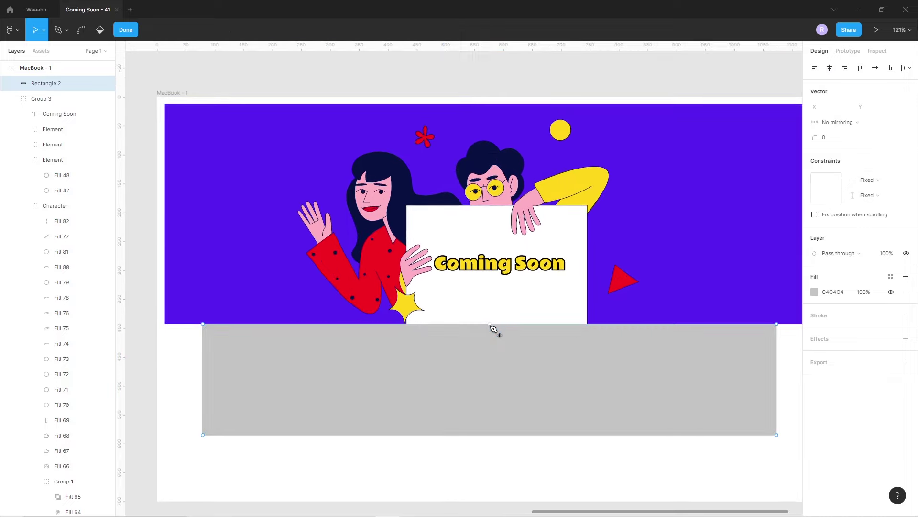
{"action": "left_click", "coordinate": [490, 325]}
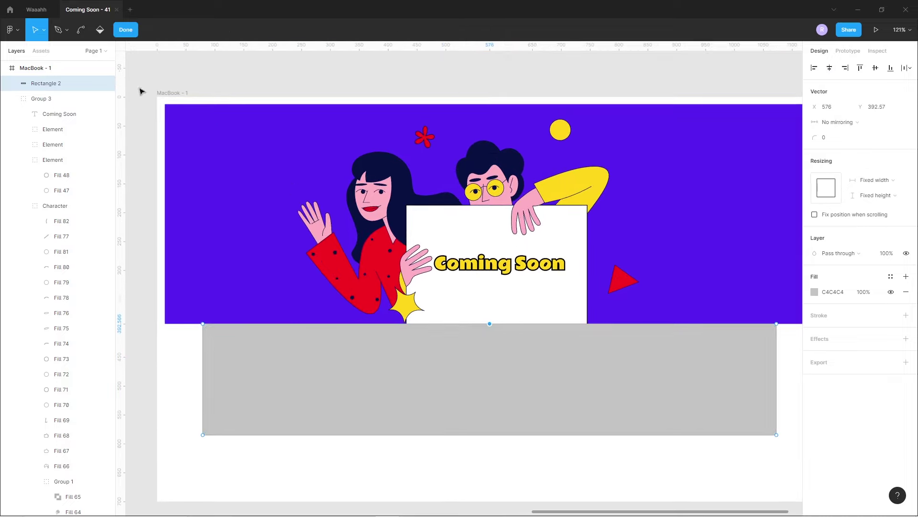
{"action": "left_click", "coordinate": [81, 32]}
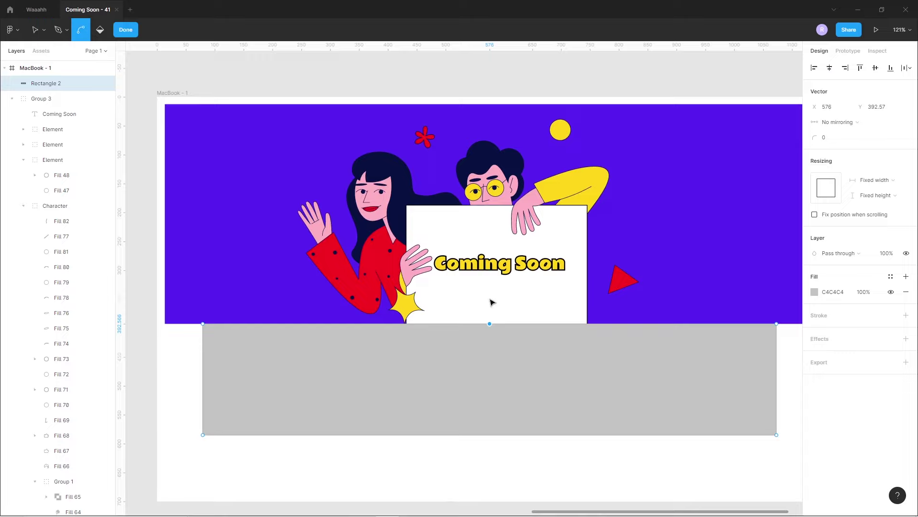
{"action": "left_click_drag", "start_coordinate": [490, 325], "coordinate": [492, 315]}
{"action": "key", "text": "shift+Up"}
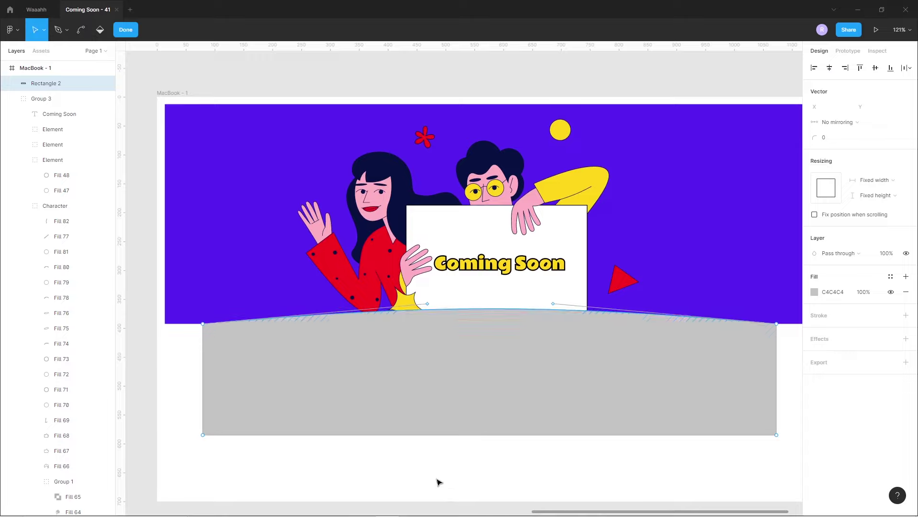
{"action": "key", "text": "Escape"}
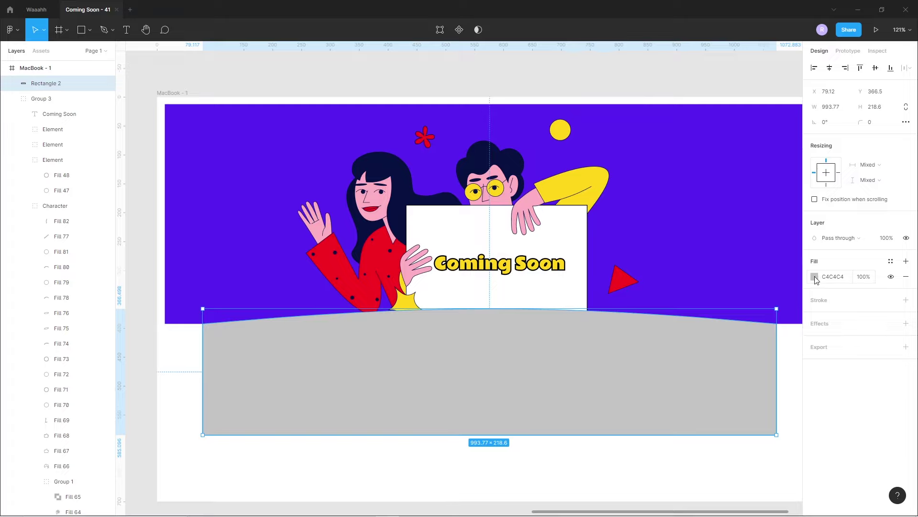
Set the shape's fill to dark violet 342E7B at 30% opacity.
{"action": "left_click", "coordinate": [815, 277]}
{"action": "left_click_drag", "start_coordinate": [764, 403], "coordinate": [769, 404]}
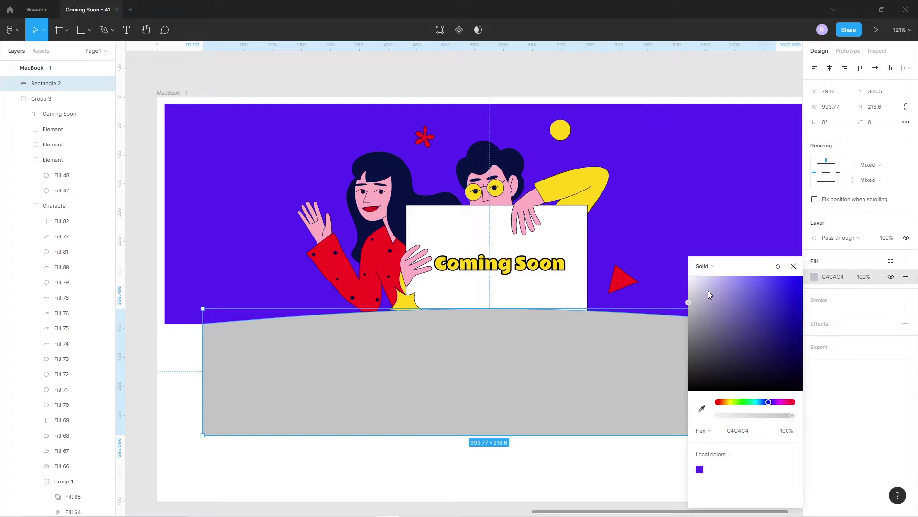
{"action": "left_click_drag", "start_coordinate": [708, 289], "coordinate": [760, 335]}
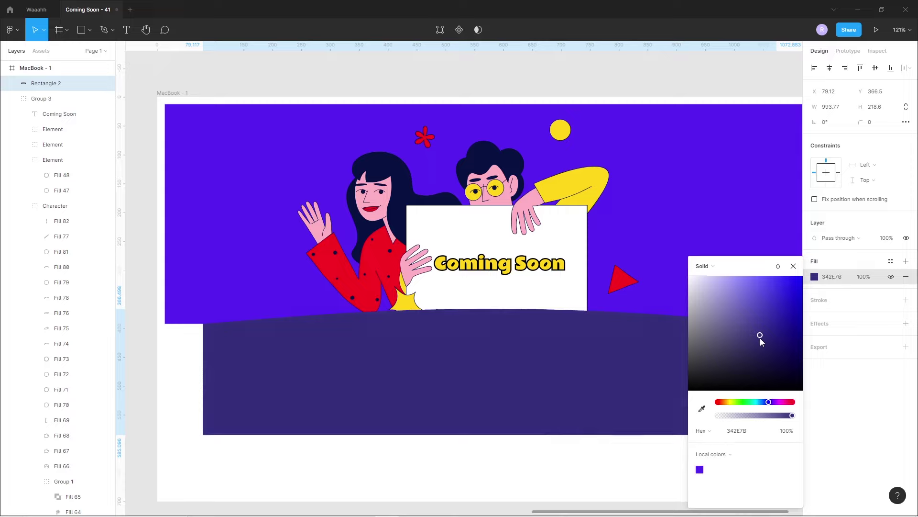
{"action": "left_click", "coordinate": [788, 431]}
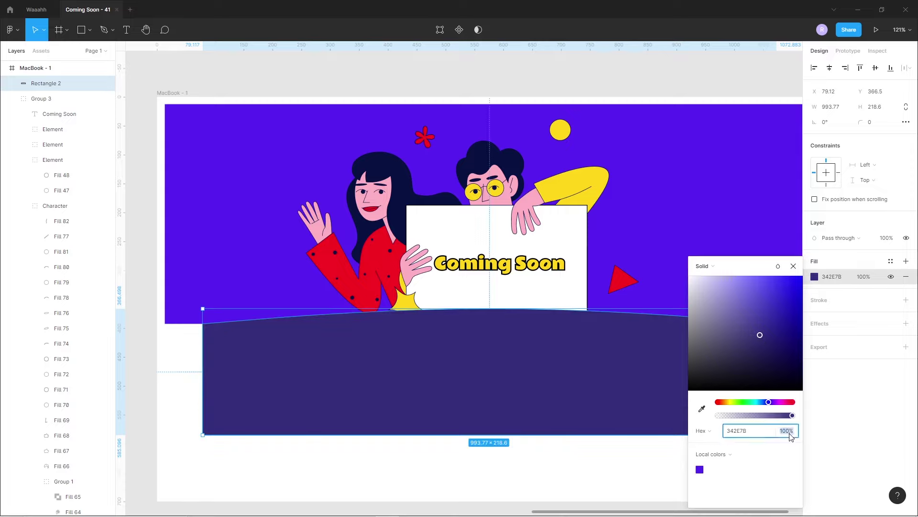
{"action": "type", "text": "30"}
{"action": "key", "text": "Return"}
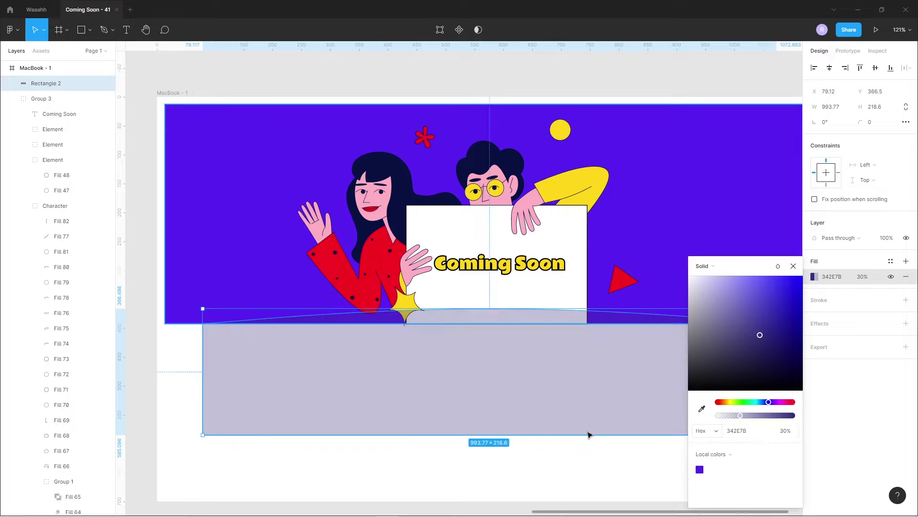
Add a Layer blur effect with blur 45.
{"action": "left_click", "coordinate": [906, 324]}
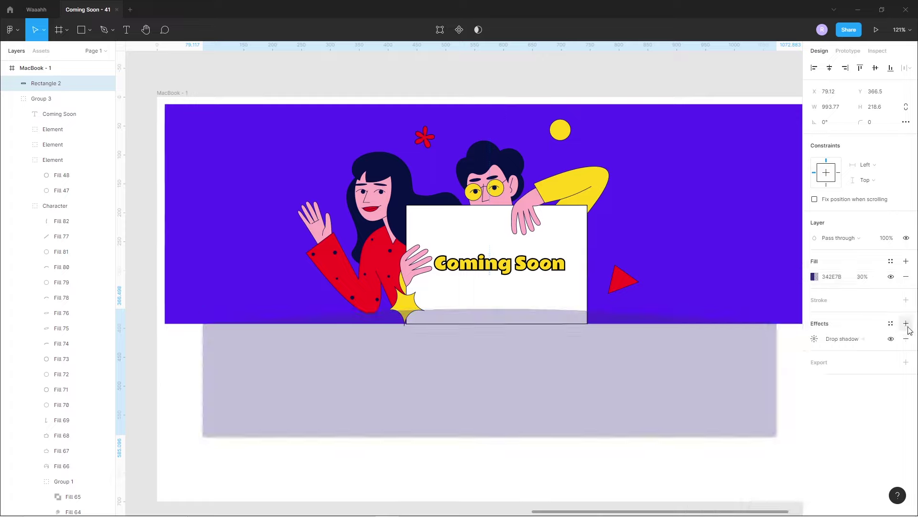
{"action": "left_click", "coordinate": [856, 340]}
{"action": "left_click", "coordinate": [864, 352]}
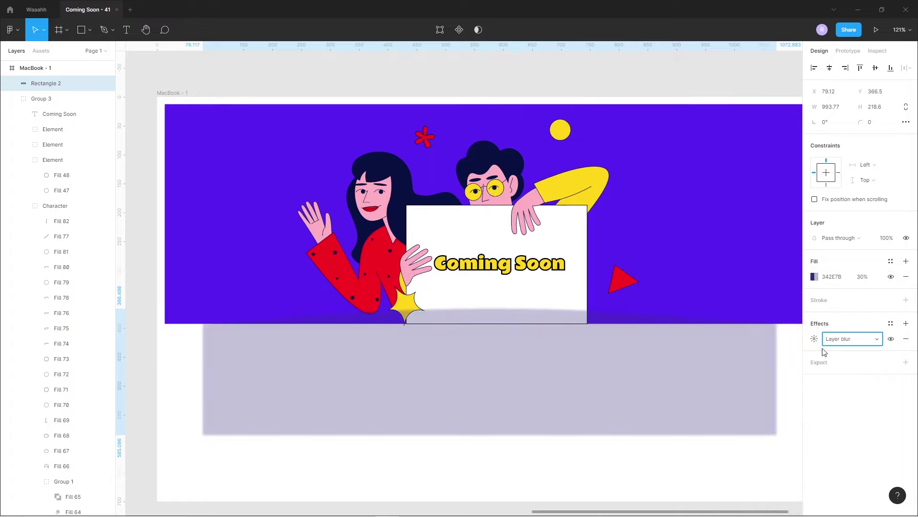
{"action": "left_click", "coordinate": [815, 342]}
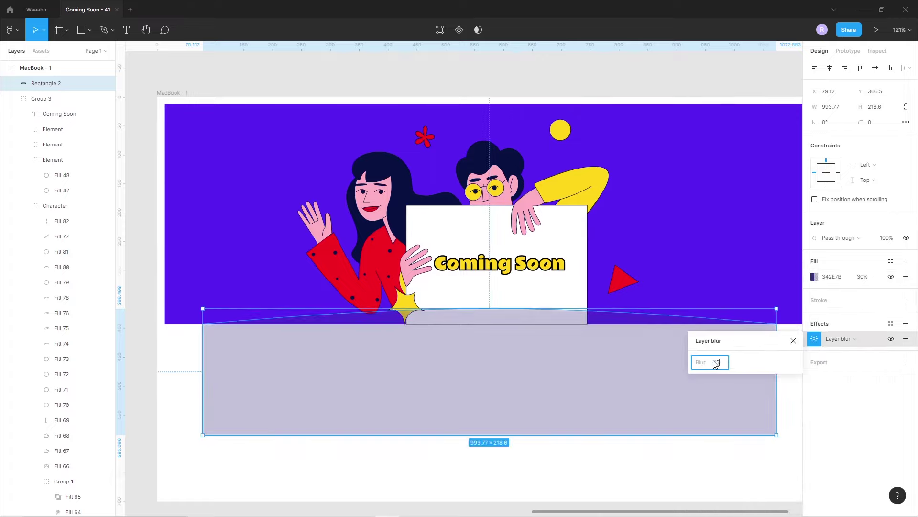
{"action": "key", "text": "Return"}
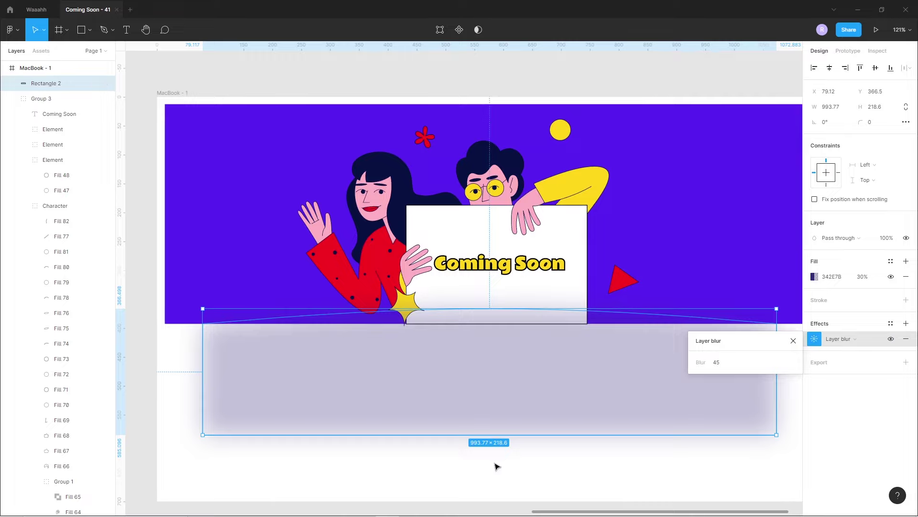
{"action": "left_click", "coordinate": [497, 466]}
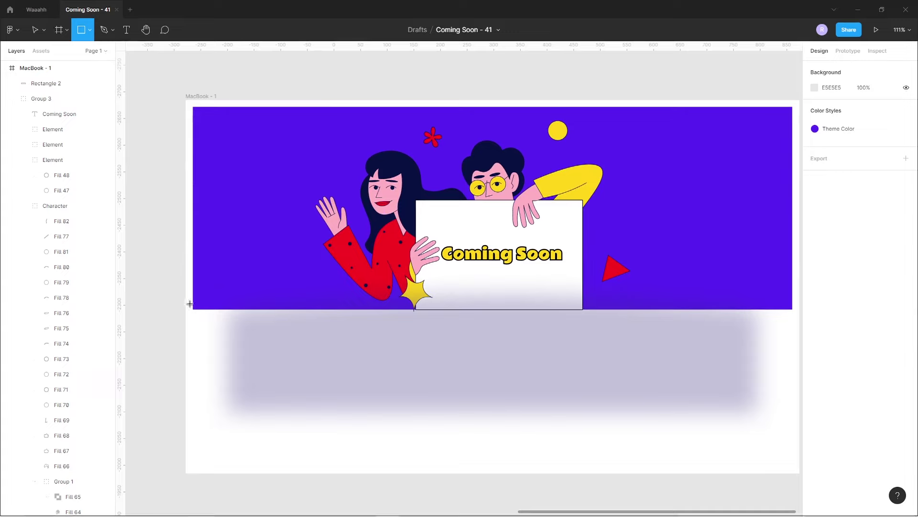
Draw a white FFFFFF rectangle stretched to the frame's left and right edges.
{"action": "left_click_drag", "start_coordinate": [192, 309], "coordinate": [759, 472]}
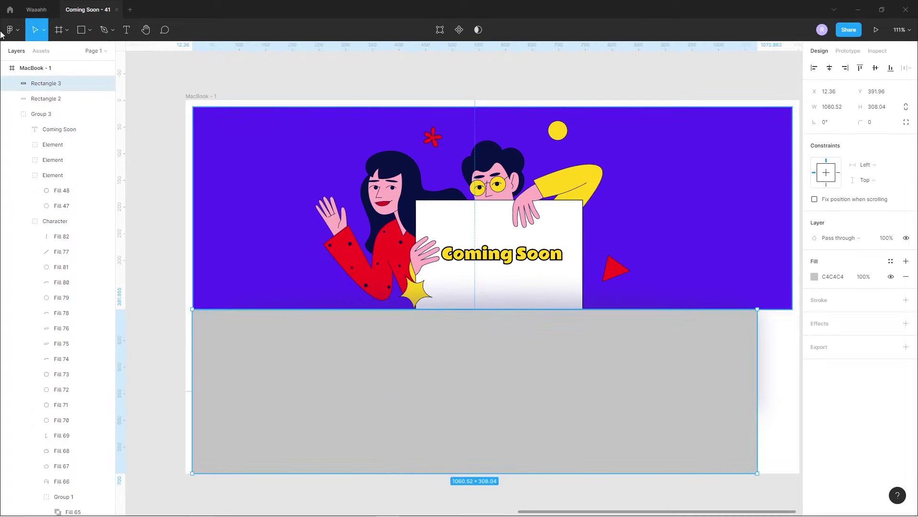
{"action": "left_click", "coordinate": [222, 96]}
{"action": "left_click", "coordinate": [402, 324]}
{"action": "scroll", "coordinate": [402, 323], "scroll_direction": "down", "scroll_amount": 1}
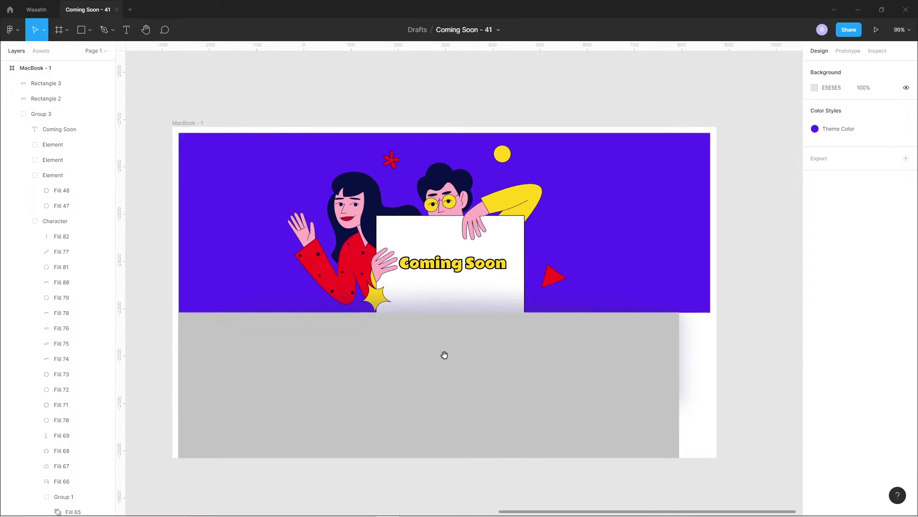
{"action": "left_click", "coordinate": [813, 280]}
{"action": "left_click_drag", "start_coordinate": [746, 293], "coordinate": [607, 230]}
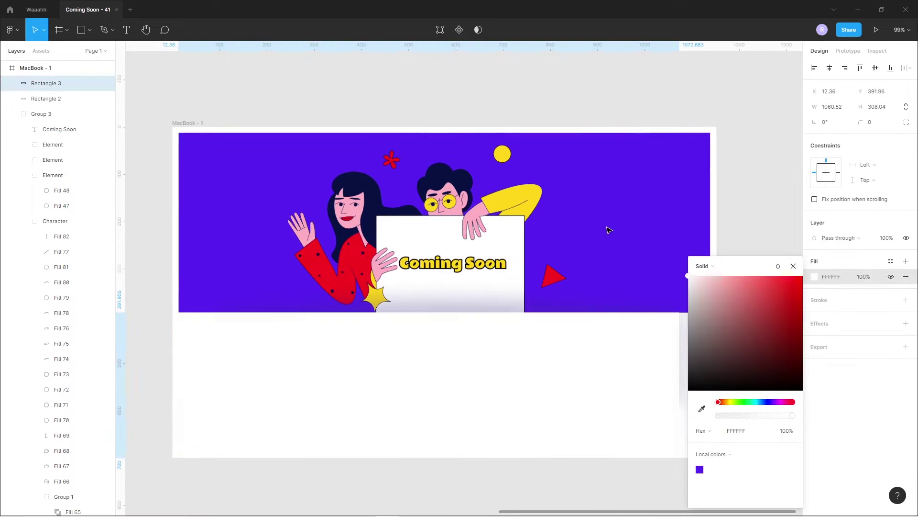
{"action": "left_click_drag", "start_coordinate": [179, 379], "coordinate": [171, 377]}
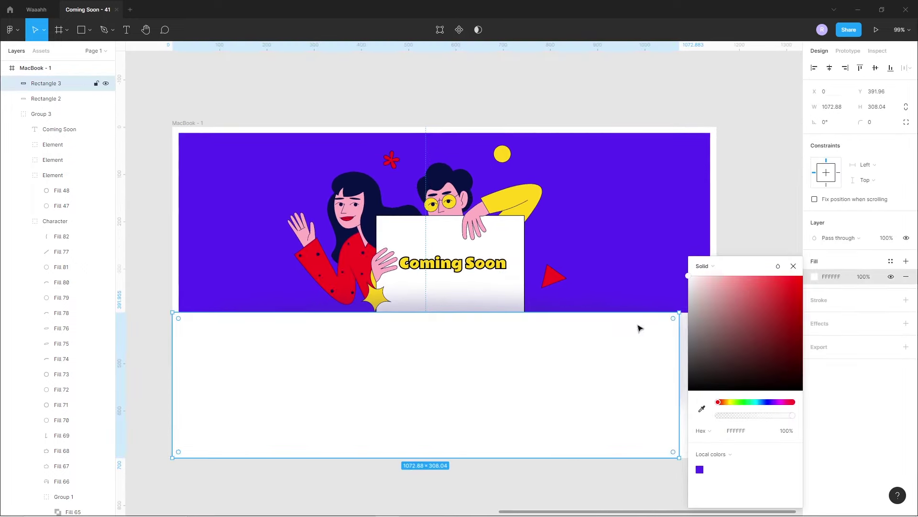
{"action": "scroll", "coordinate": [598, 326], "scroll_direction": "right", "scroll_amount": 3}
{"action": "left_click_drag", "start_coordinate": [609, 362], "coordinate": [646, 365]}
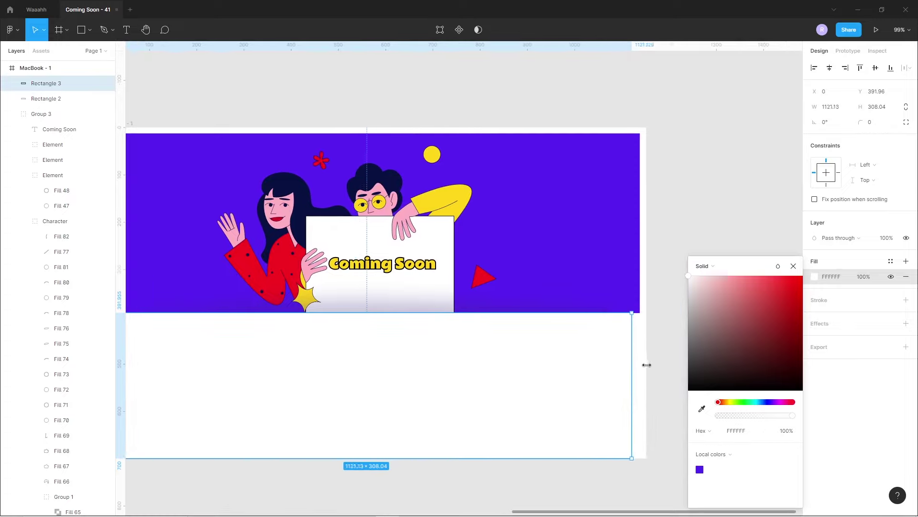
{"action": "left_click", "coordinate": [676, 435]}
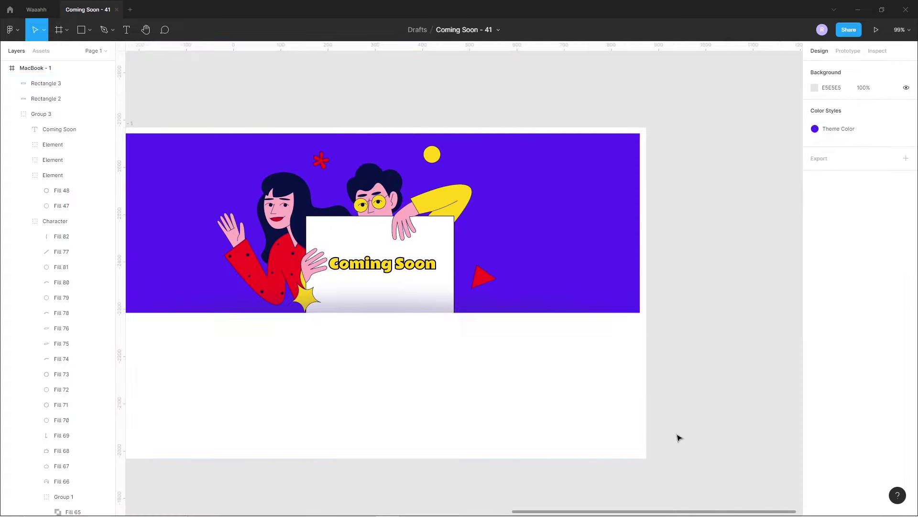
Move the blurred violet shape down slightly.
{"action": "scroll", "coordinate": [625, 446], "scroll_direction": "down", "scroll_amount": 2}
{"action": "scroll", "coordinate": [472, 457], "scroll_direction": "left", "scroll_amount": 2}
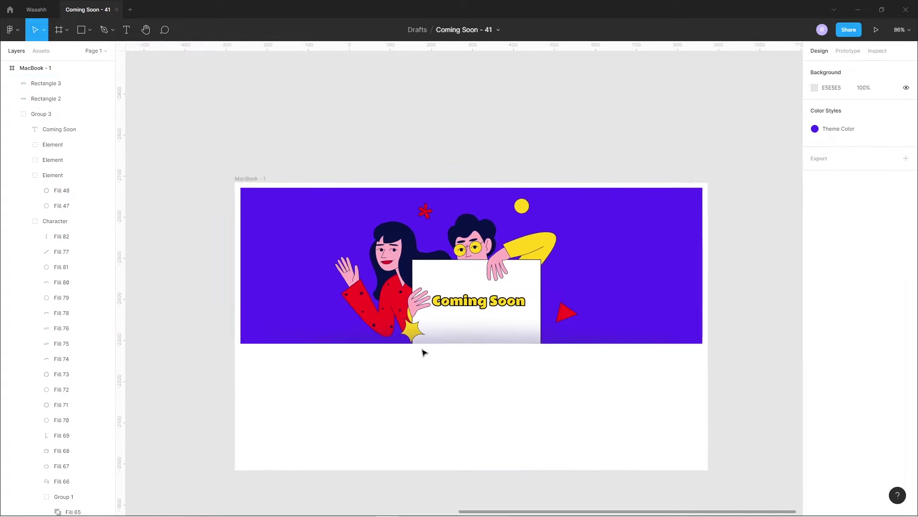
{"action": "left_click", "coordinate": [475, 341]}
{"action": "left_click_drag", "start_coordinate": [475, 341], "coordinate": [481, 343]}
{"action": "left_click", "coordinate": [449, 493]}
{"action": "left_click_drag", "start_coordinate": [460, 492], "coordinate": [460, 478]}
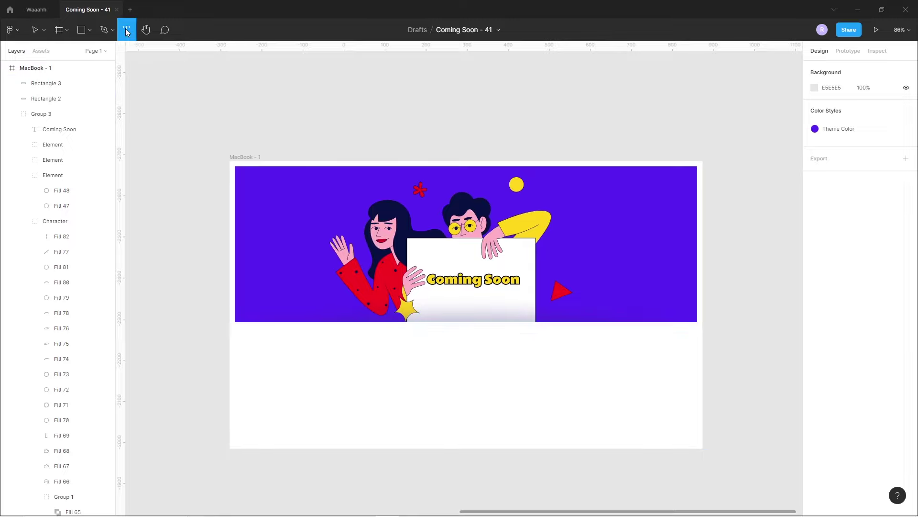
Finish the 'We are currently working on this page!' line in Raleway size 24.
{"action": "left_click", "coordinate": [369, 350]}
{"action": "type", "text": "We are currently working on this page!"}
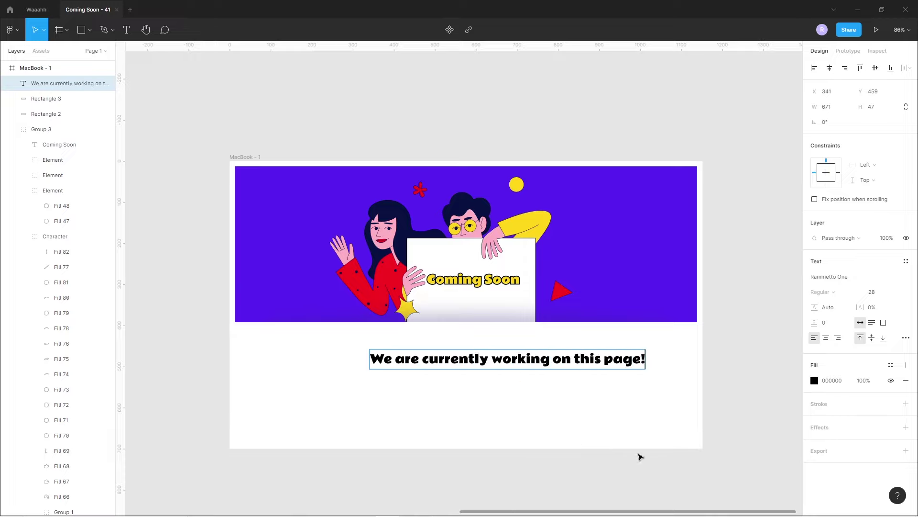
{"action": "key", "text": "Escape"}
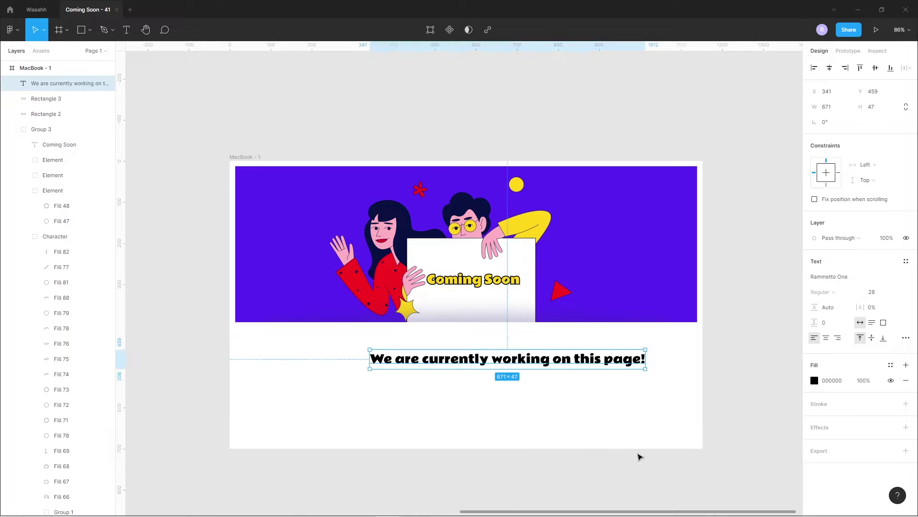
{"action": "left_click", "coordinate": [821, 281]}
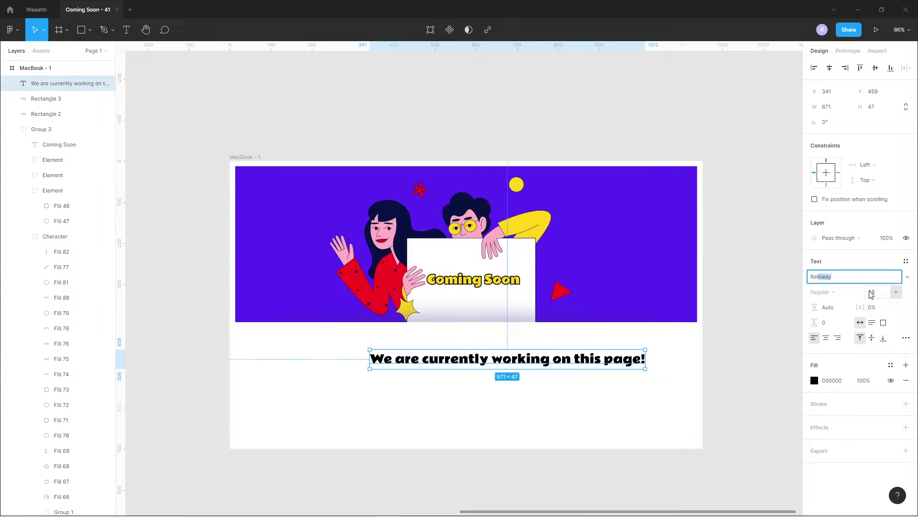
{"action": "key", "text": "Return"}
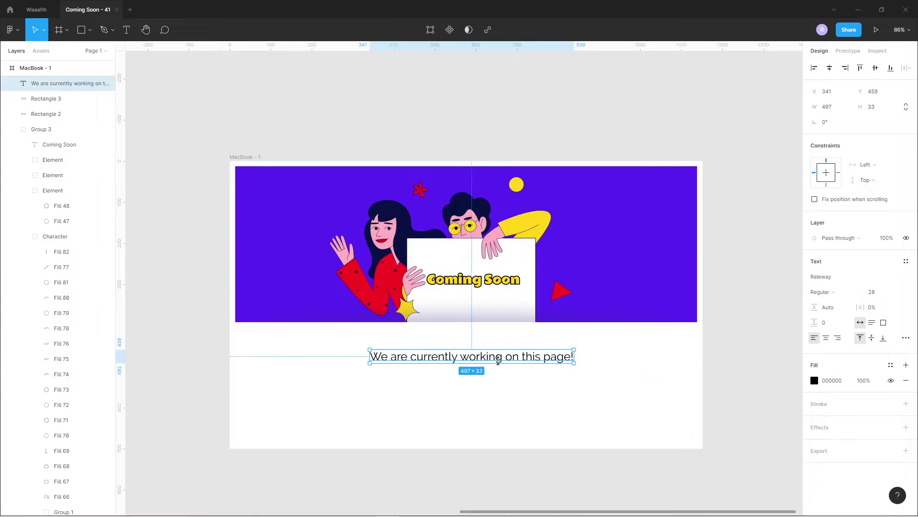
{"action": "left_click_drag", "start_coordinate": [496, 359], "coordinate": [495, 349]}
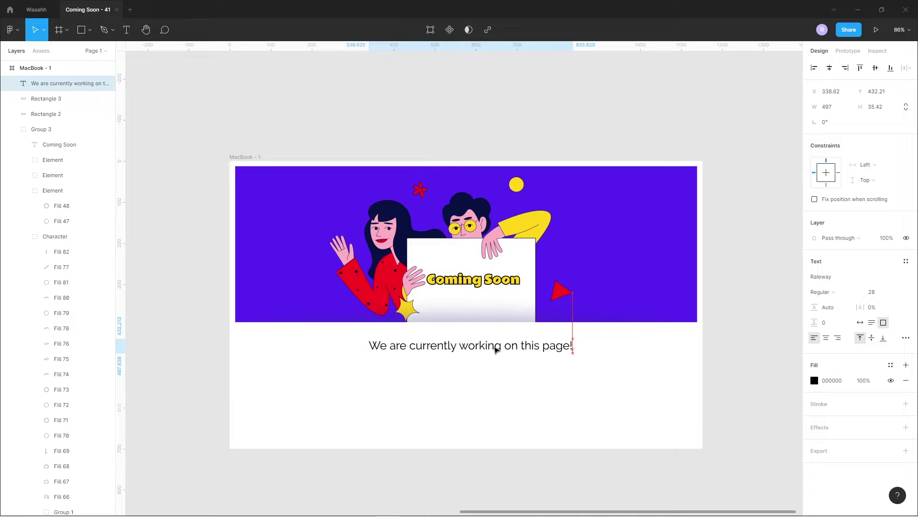
{"action": "key", "text": "Down"}
{"action": "key", "text": "Down"}
{"action": "key", "text": "Down"}
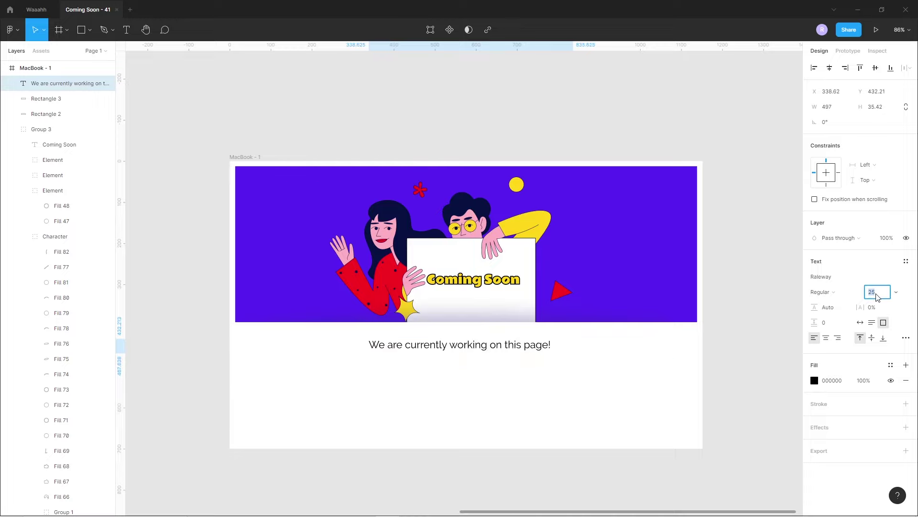
{"action": "type", "text": "24"}
{"action": "left_click", "coordinate": [814, 380]}
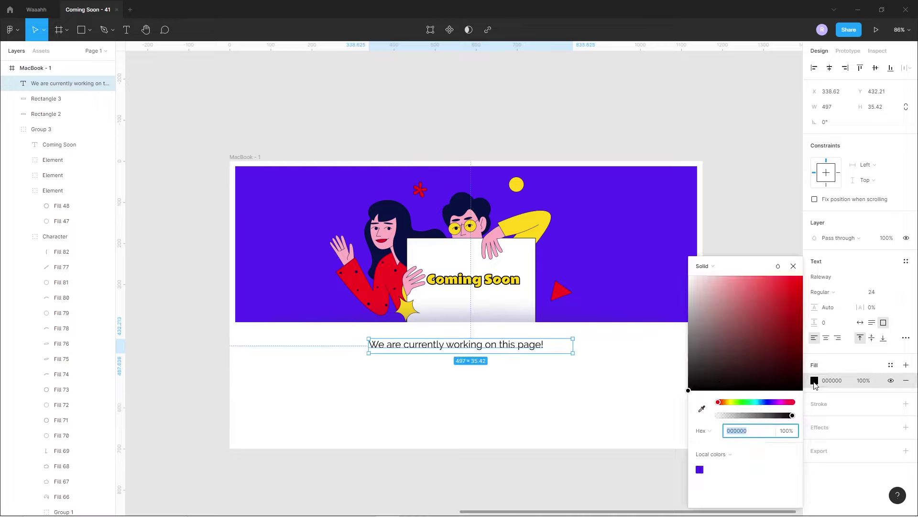
Centre-align the text and centre it horizontally below the banner.
{"action": "left_click", "coordinate": [719, 372]}
{"action": "left_click", "coordinate": [433, 467]}
{"action": "left_click", "coordinate": [502, 348]}
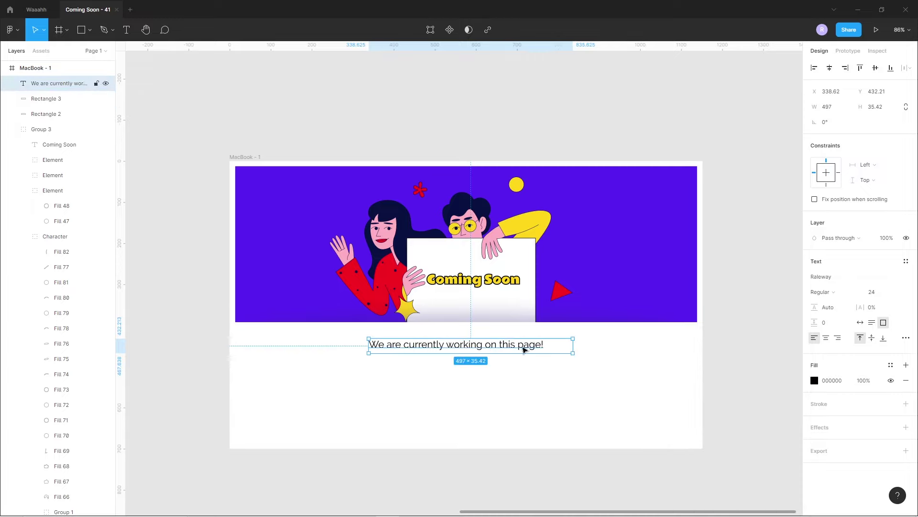
{"action": "left_click", "coordinate": [826, 338]}
{"action": "left_click", "coordinate": [830, 68]}
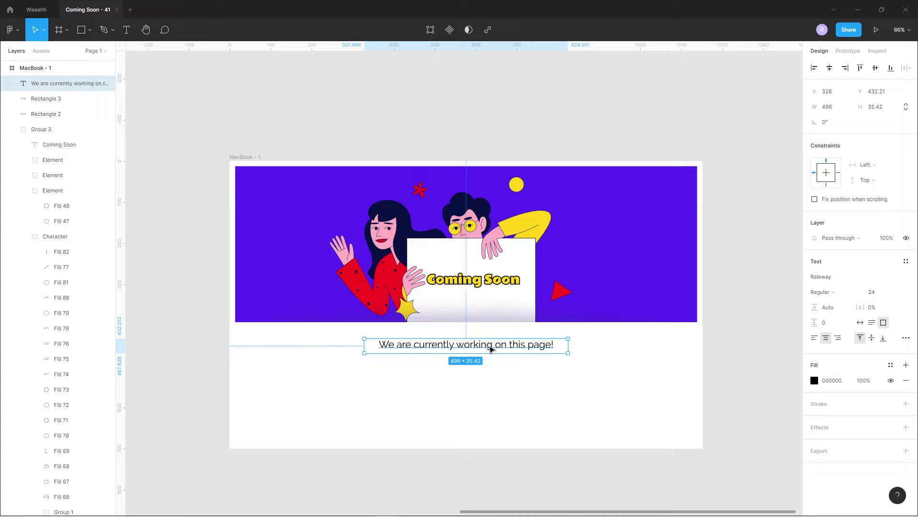
{"action": "left_click_drag", "start_coordinate": [492, 348], "coordinate": [492, 353]}
{"action": "left_click", "coordinate": [513, 499]}
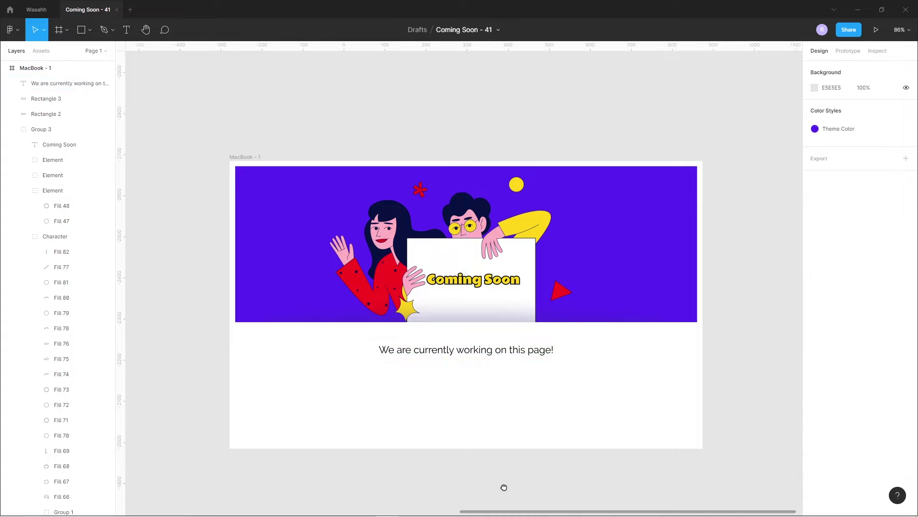
{"action": "scroll", "coordinate": [505, 487], "scroll_direction": "down", "scroll_amount": 2}
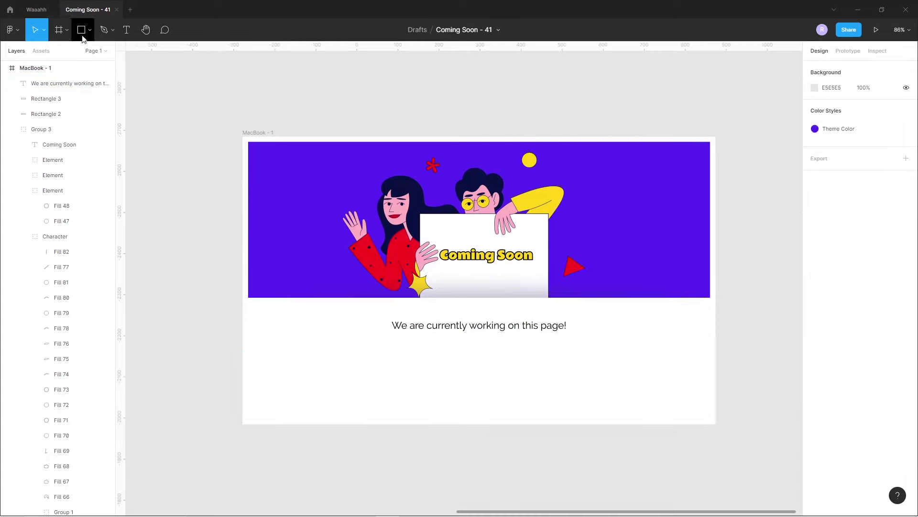
Draw a 620×60 rectangle centred beneath the tagline for the email field.
{"action": "left_click_drag", "start_coordinate": [339, 342], "coordinate": [615, 370]}
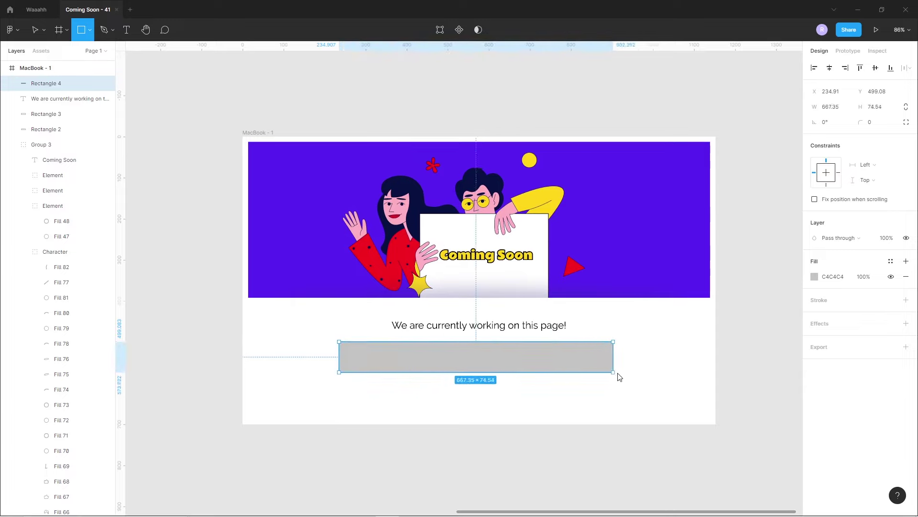
{"action": "left_click_drag", "start_coordinate": [504, 363], "coordinate": [512, 365]}
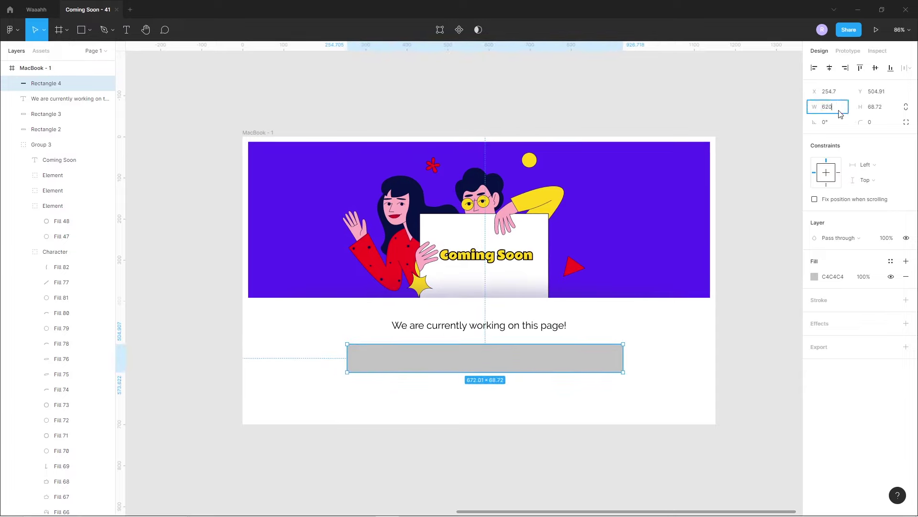
{"action": "key", "text": "Return"}
{"action": "key", "text": "Return"}
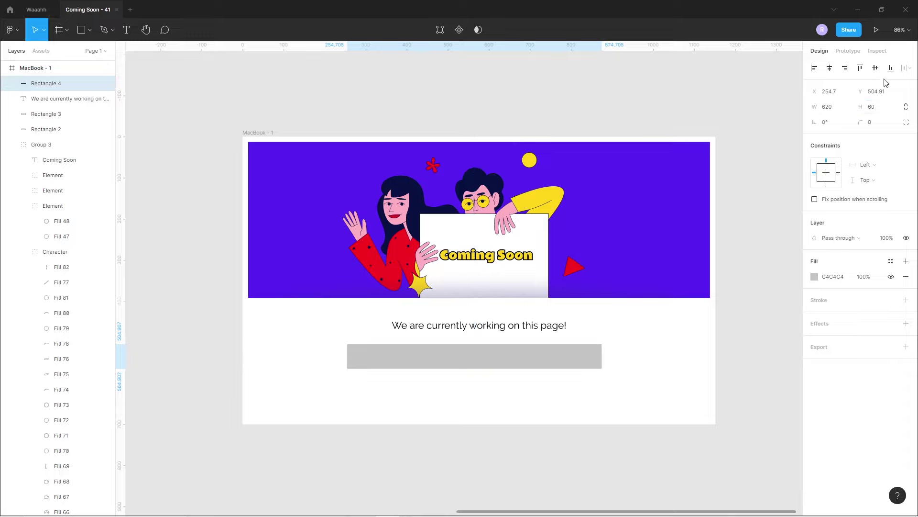
{"action": "left_click_drag", "start_coordinate": [502, 356], "coordinate": [507, 360]}
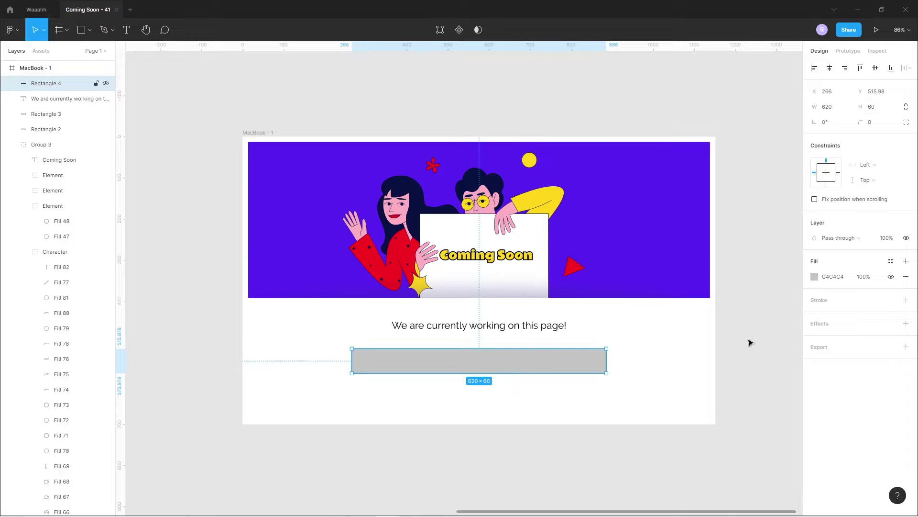
Remove the box's fill and give it a pale lavender-grey D1D2E8 stroke.
{"action": "left_click", "coordinate": [906, 300]}
{"action": "left_click", "coordinate": [906, 277]}
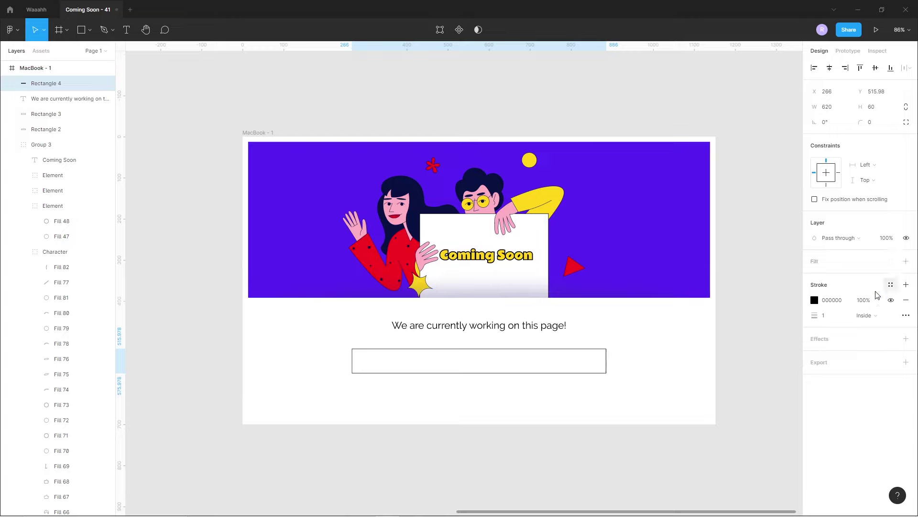
{"action": "left_click", "coordinate": [815, 300]}
{"action": "left_click", "coordinate": [696, 293]}
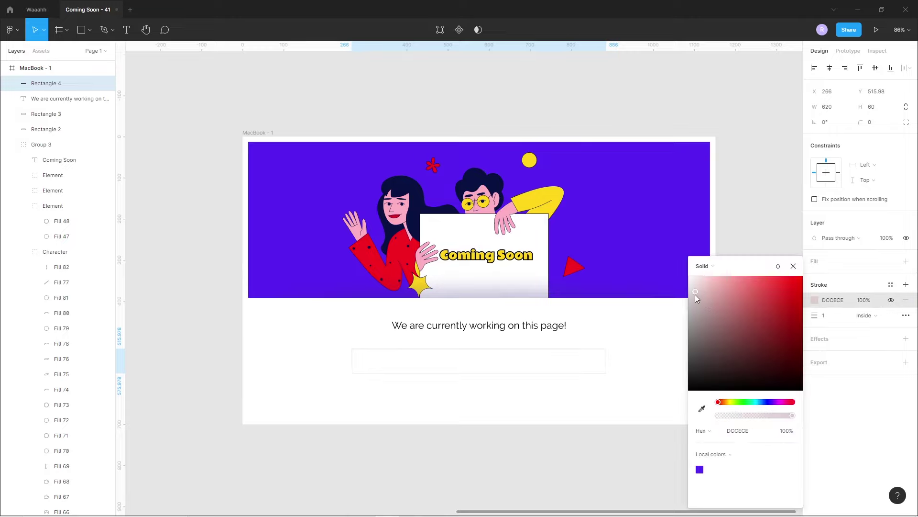
{"action": "left_click", "coordinate": [768, 402]}
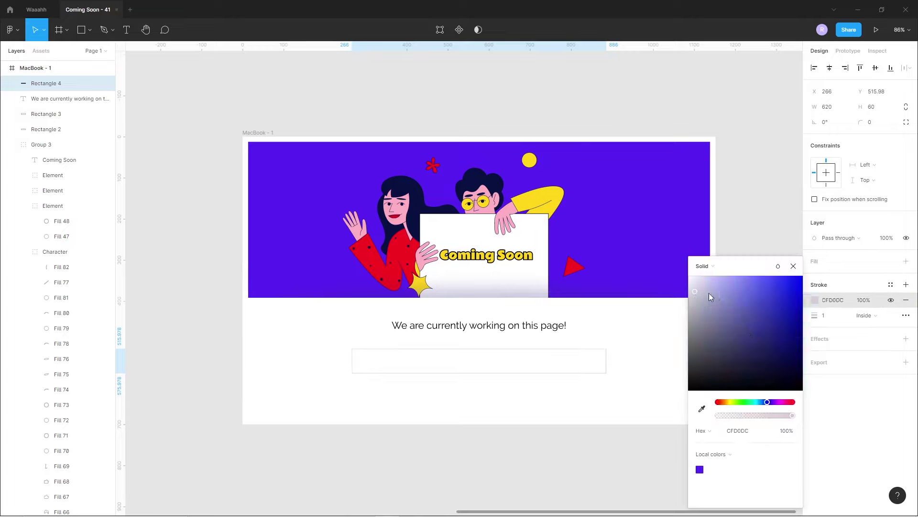
{"action": "left_click_drag", "start_coordinate": [696, 294], "coordinate": [699, 291]}
{"action": "left_click", "coordinate": [551, 435]}
{"action": "scroll", "coordinate": [569, 391], "scroll_direction": "up", "scroll_amount": 5}
Draw a 125-wide button rectangle inside the right end of the email box.
{"action": "scroll", "coordinate": [625, 323], "scroll_direction": "up", "scroll_amount": 5}
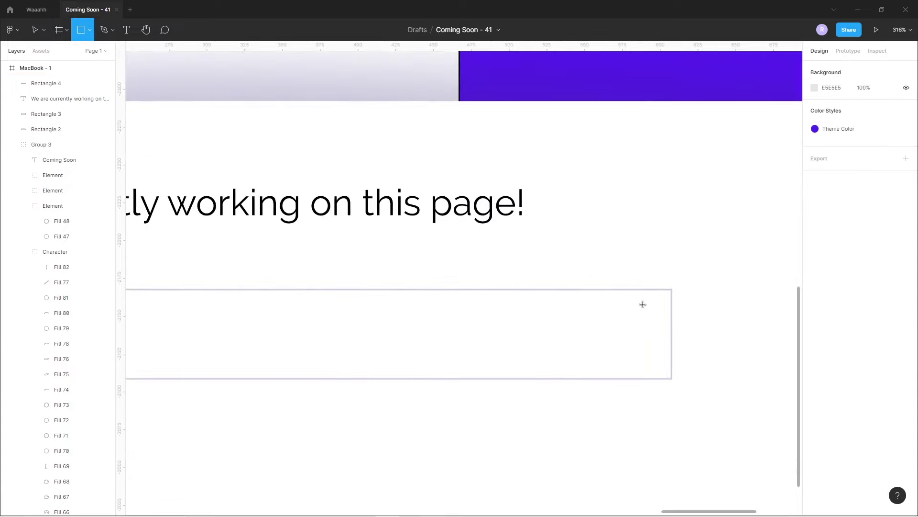
{"action": "left_click_drag", "start_coordinate": [660, 296], "coordinate": [453, 365]}
{"action": "type", "text": "125"}
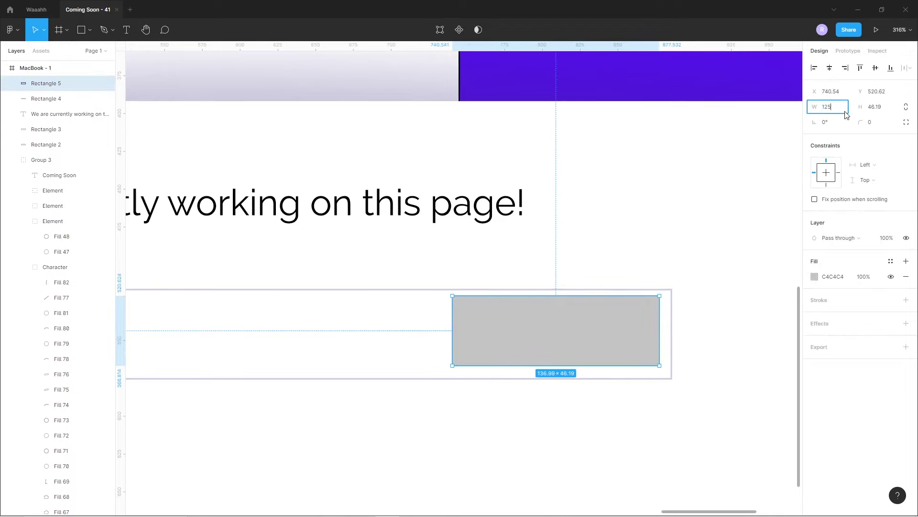
{"action": "key", "text": "Return"}
{"action": "left_click_drag", "start_coordinate": [578, 341], "coordinate": [600, 344]}
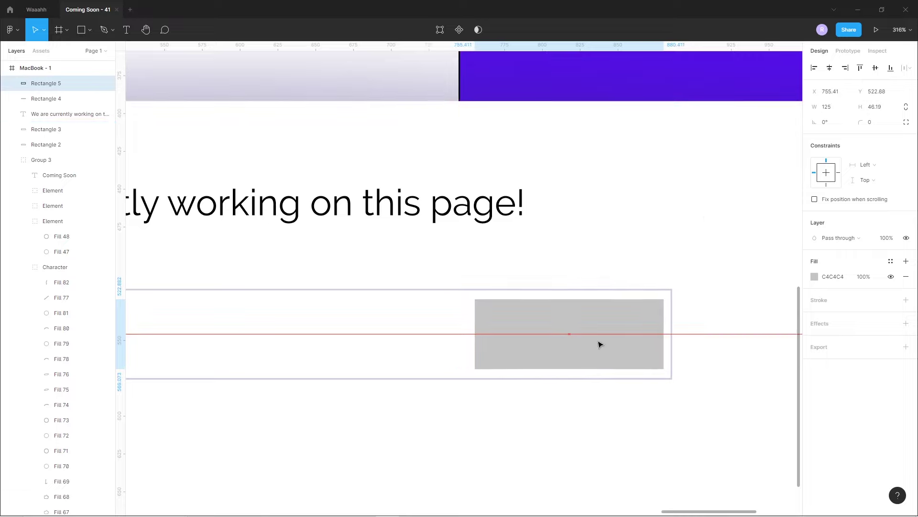
{"action": "left_click_drag", "start_coordinate": [598, 342], "coordinate": [579, 371]}
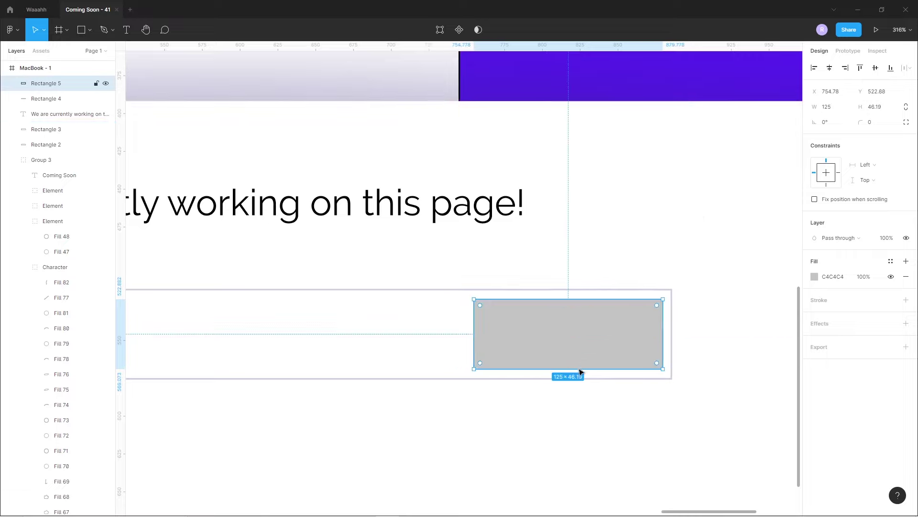
Fill the button rectangle with the theme purple 5721F2.
{"action": "left_click", "coordinate": [814, 276]}
{"action": "left_click", "coordinate": [700, 470]}
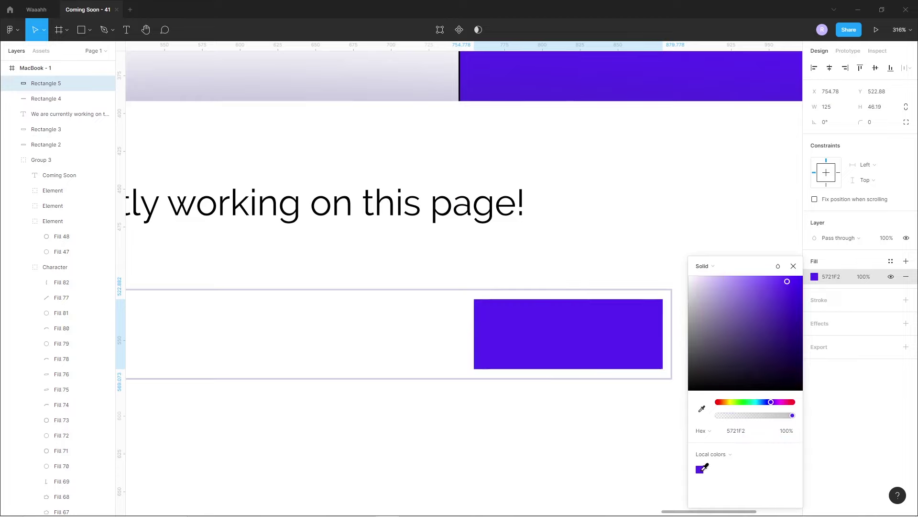
{"action": "scroll", "coordinate": [568, 382], "scroll_direction": "down", "scroll_amount": 5}
{"action": "left_click", "coordinate": [498, 475]}
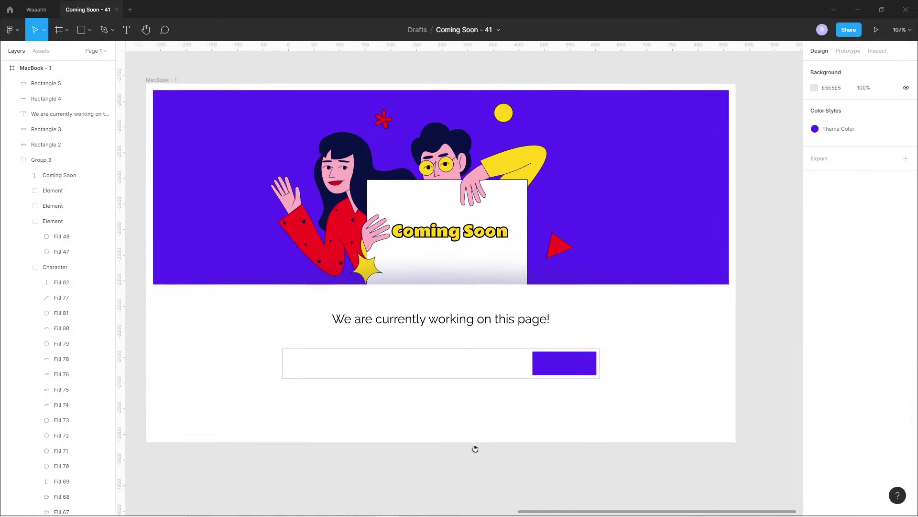
{"action": "left_click", "coordinate": [579, 370]}
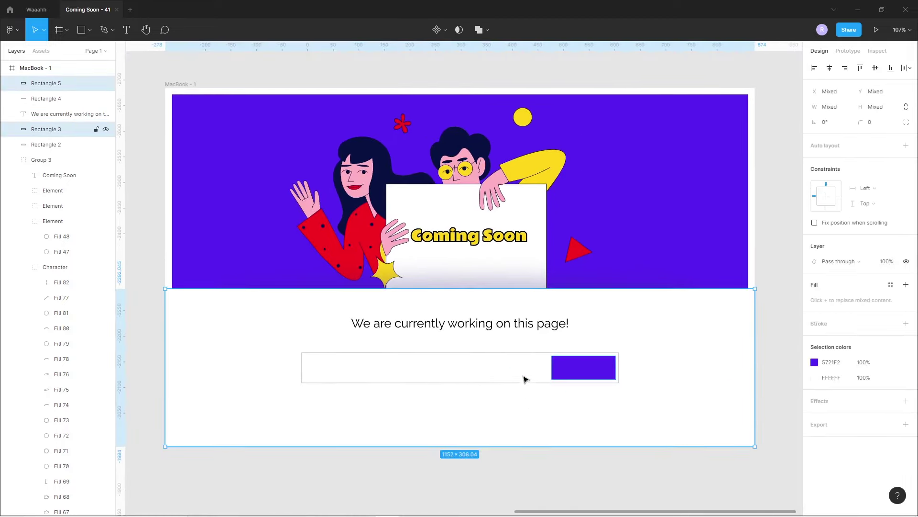
{"action": "left_click", "coordinate": [531, 356], "text": "shift"}
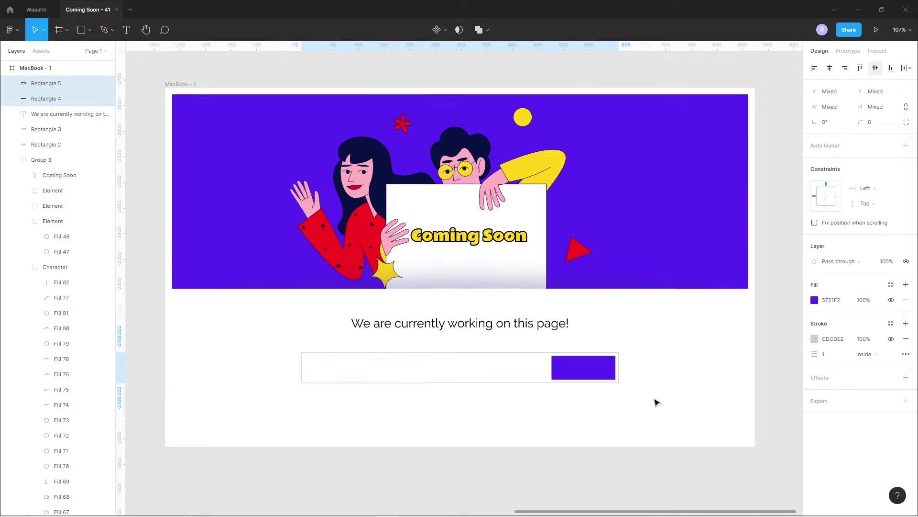
{"action": "left_click", "coordinate": [589, 464]}
{"action": "scroll", "coordinate": [539, 443], "scroll_direction": "left", "scroll_amount": 2}
Copy the tagline into the email box and change it to 'Type your email address to get notified...'.
{"action": "left_click_drag", "start_coordinate": [463, 334], "coordinate": [433, 381]}
{"action": "key", "text": "Return"}
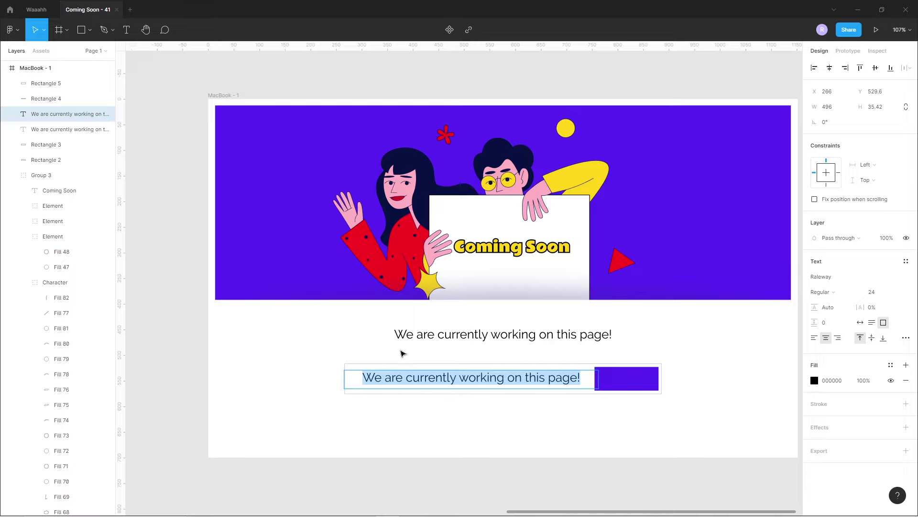
{"action": "type", "text": "Type your email address to get notified..."}
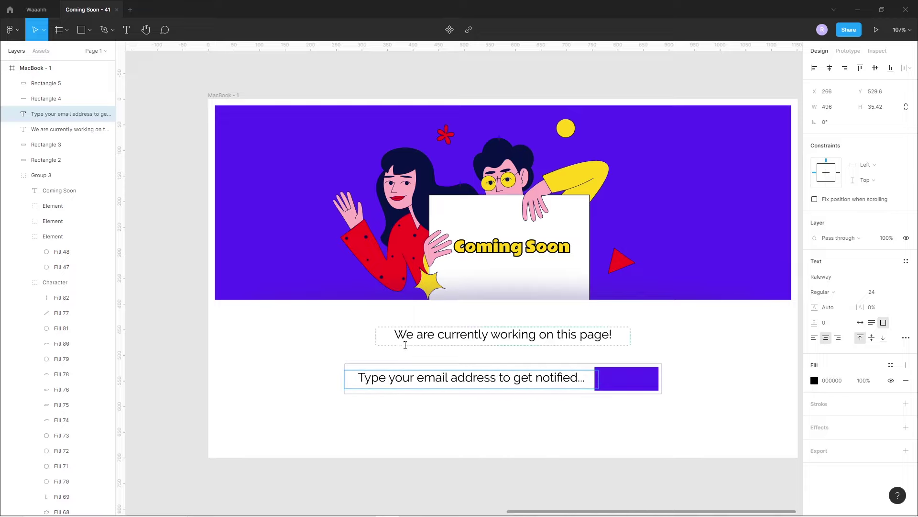
{"action": "key", "text": "Escape"}
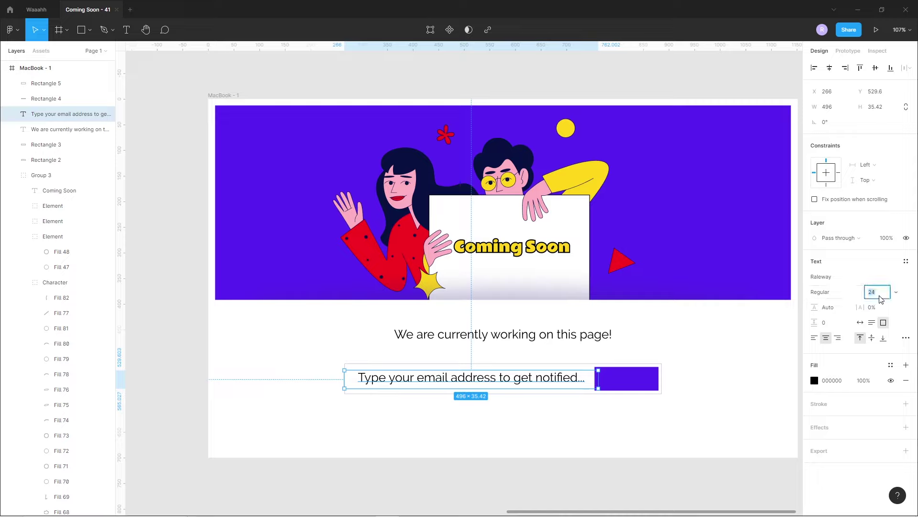
{"action": "left_click", "coordinate": [878, 292]}
{"action": "type", "text": "18"}
Give the placeholder text font size 18, left alignment and grey 9A99A6 fill.
{"action": "key", "text": "Return"}
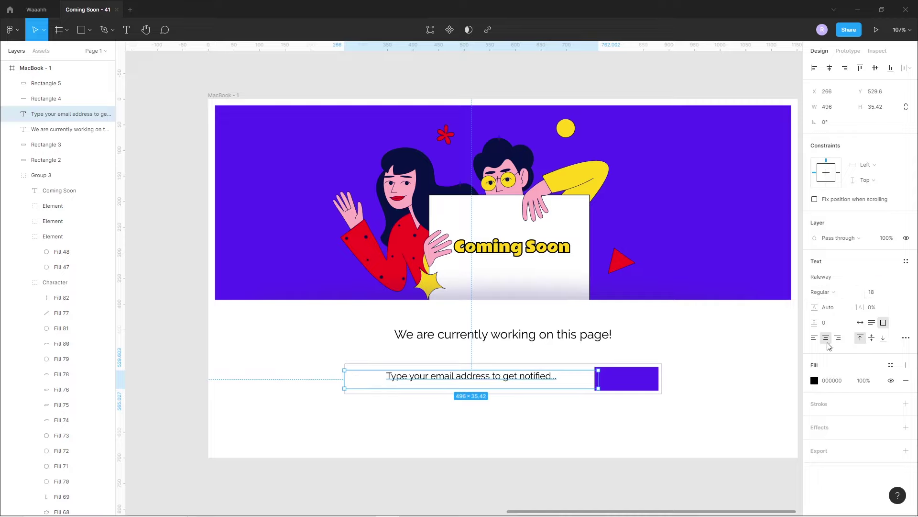
{"action": "left_click", "coordinate": [814, 338]}
{"action": "left_click", "coordinate": [814, 380]}
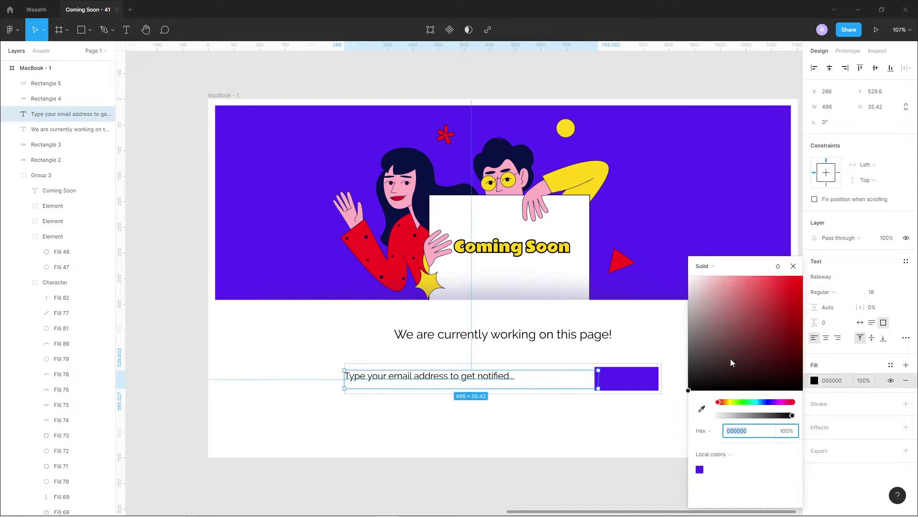
{"action": "left_click_drag", "start_coordinate": [738, 369], "coordinate": [691, 313]}
{"action": "left_click", "coordinate": [770, 402]}
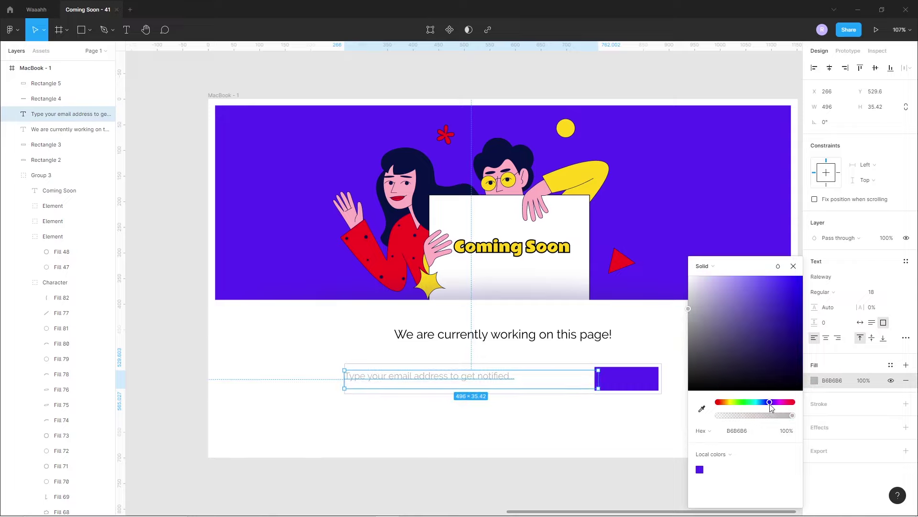
{"action": "left_click_drag", "start_coordinate": [697, 313], "coordinate": [698, 317]}
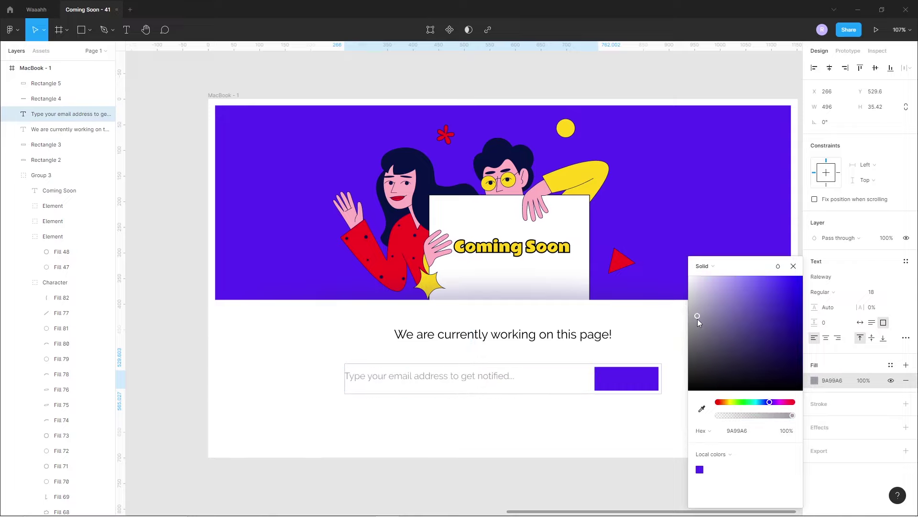
{"action": "left_click", "coordinate": [336, 500]}
Trim the placeholder text box so it fits inside the input field.
{"action": "left_click", "coordinate": [383, 381]}
{"action": "scroll", "coordinate": [416, 378], "scroll_direction": "up", "scroll_amount": 3}
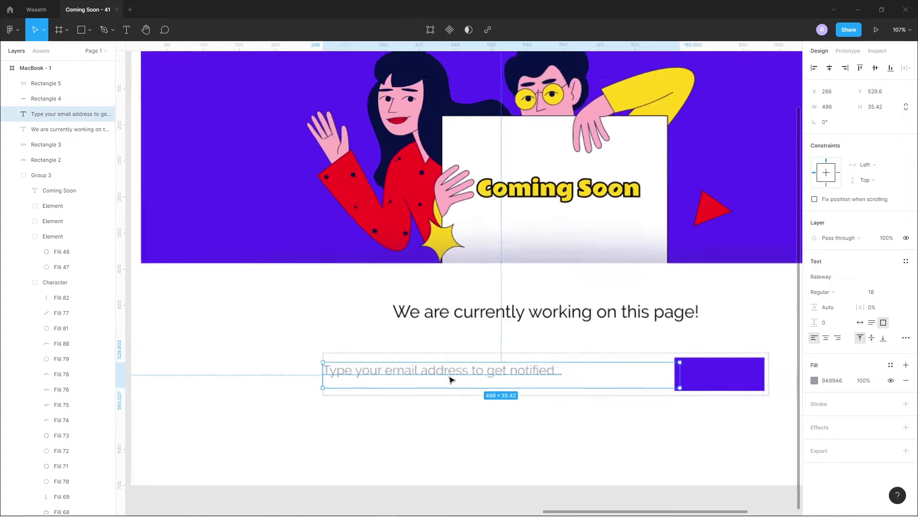
{"action": "scroll", "coordinate": [416, 377], "scroll_direction": "up", "scroll_amount": 2}
{"action": "scroll", "coordinate": [517, 388], "scroll_direction": "up", "scroll_amount": 2}
{"action": "left_click_drag", "start_coordinate": [517, 388], "coordinate": [516, 378]}
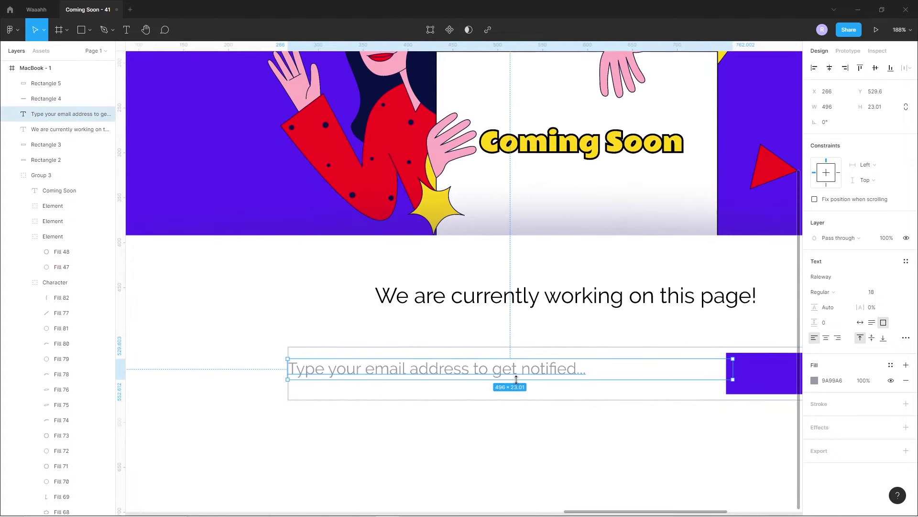
{"action": "left_click_drag", "start_coordinate": [727, 371], "coordinate": [599, 375]}
{"action": "left_click_drag", "start_coordinate": [527, 375], "coordinate": [534, 375]}
{"action": "left_click", "coordinate": [605, 349], "text": "shift"}
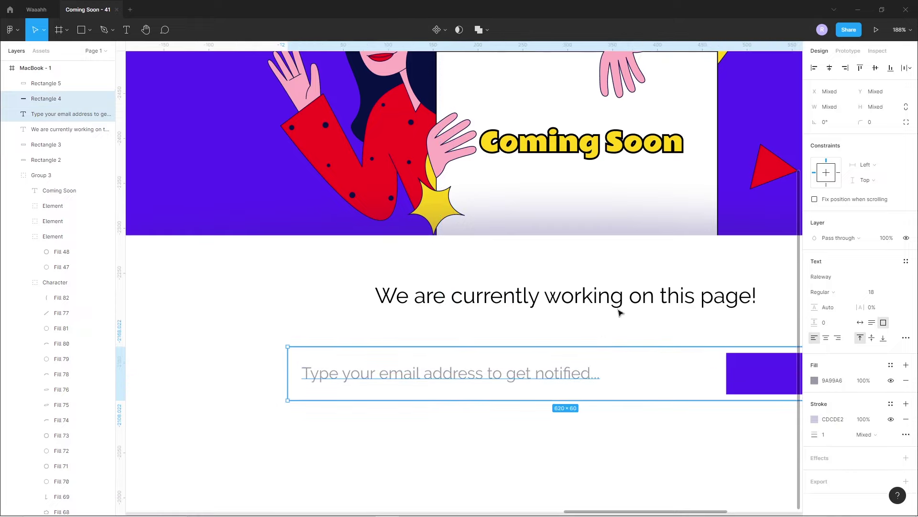
{"action": "left_click", "coordinate": [498, 437]}
{"action": "scroll", "coordinate": [500, 437], "scroll_direction": "down", "scroll_amount": 5}
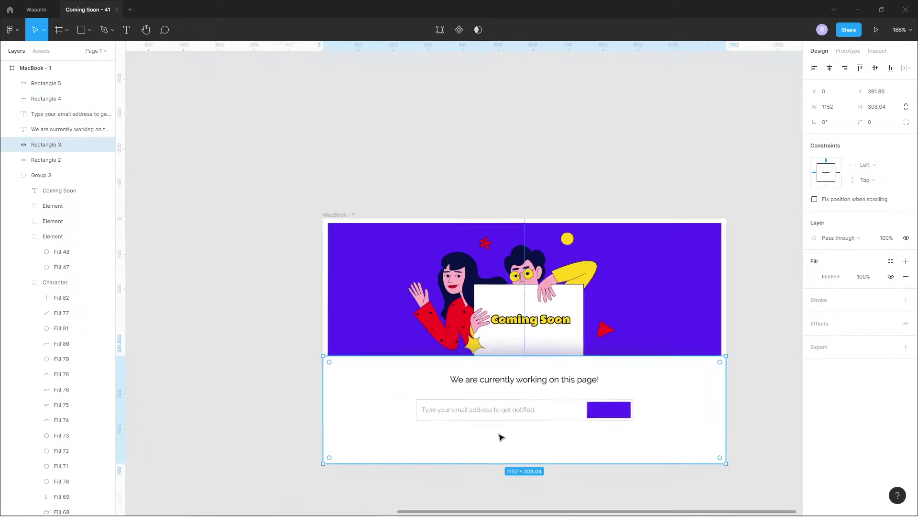
{"action": "scroll", "coordinate": [529, 406], "scroll_direction": "up", "scroll_amount": 2}
{"action": "scroll", "coordinate": [539, 414], "scroll_direction": "up", "scroll_amount": 3}
{"action": "scroll", "coordinate": [348, 451], "scroll_direction": "up", "scroll_amount": 1}
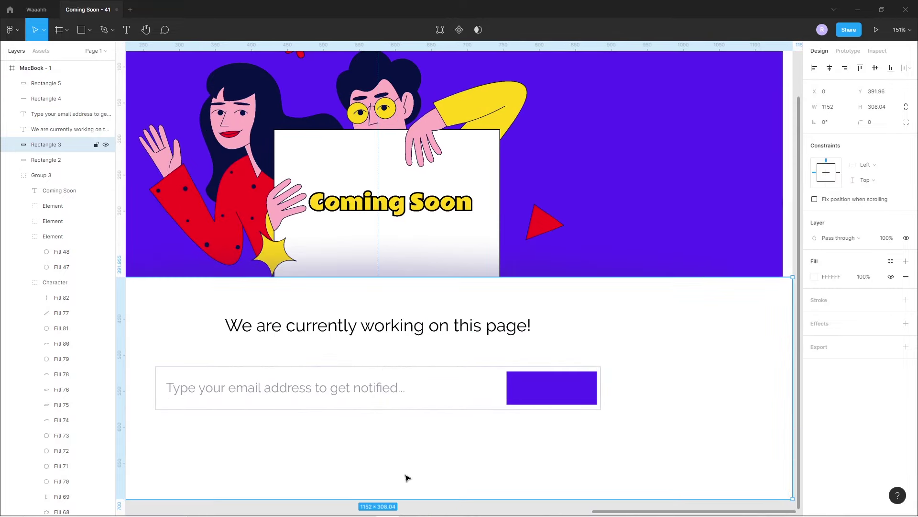
Duplicate the placeholder text, change it to 'Send' and narrow its box.
{"action": "left_click", "coordinate": [359, 383]}
{"action": "left_click_drag", "start_coordinate": [359, 383], "coordinate": [521, 434]}
{"action": "double_click", "coordinate": [474, 433]}
{"action": "type", "text": "Se"}
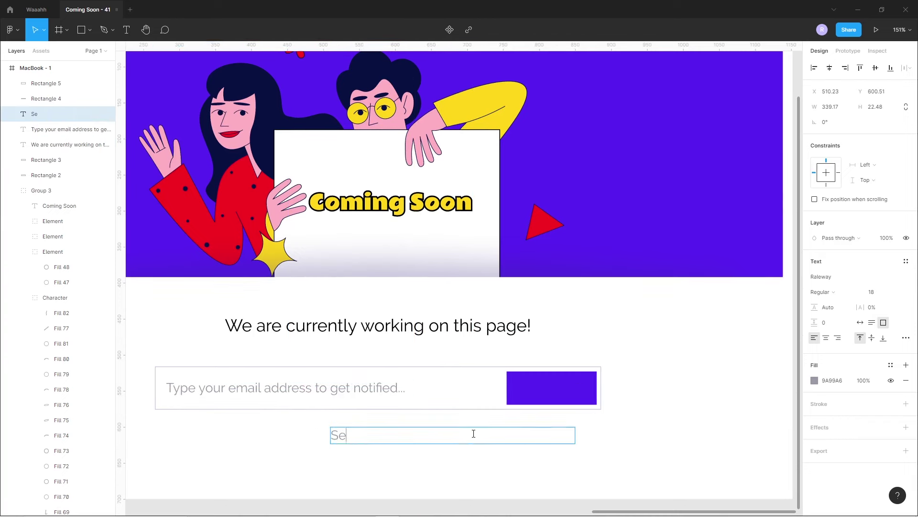
{"action": "key", "text": "Escape"}
{"action": "mouse_move", "coordinate": [576, 434]}
{"action": "left_mouse_down"}
{"action": "mouse_move", "coordinate": [369, 443]}
{"action": "mouse_move", "coordinate": [569, 395]}
{"action": "left_mouse_up"}
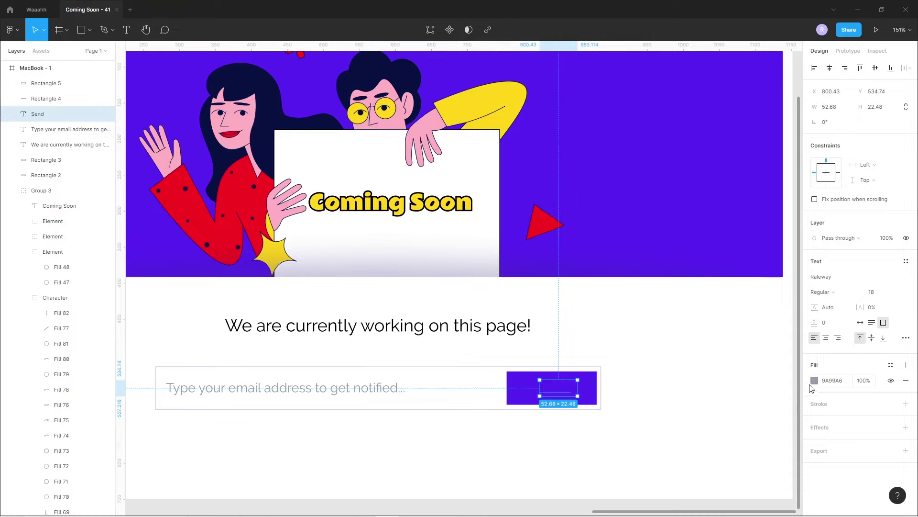
Make the Send label near-white EBEBEB, ExtraBold and uppercase, in front of the button.
{"action": "left_click", "coordinate": [814, 380]}
{"action": "type", "text": "EBEBEB"}
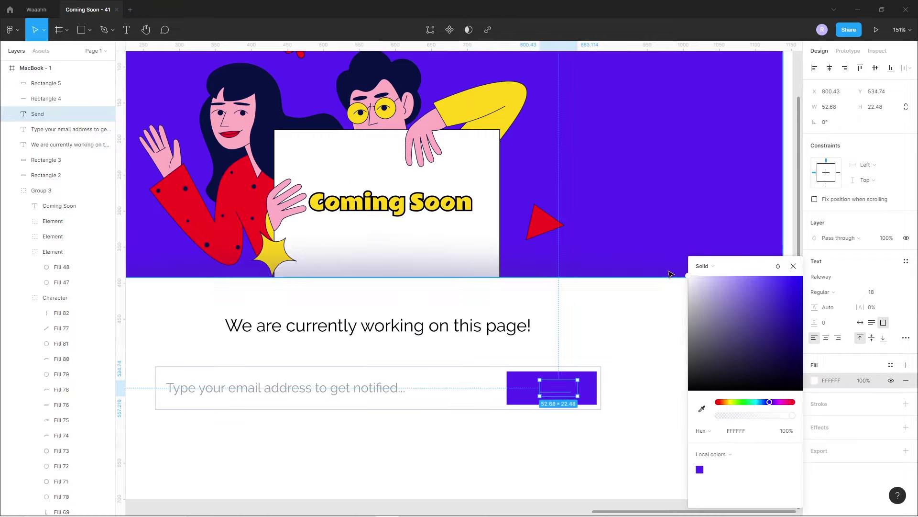
{"action": "key", "text": "bracketright"}
{"action": "left_click", "coordinate": [837, 294]}
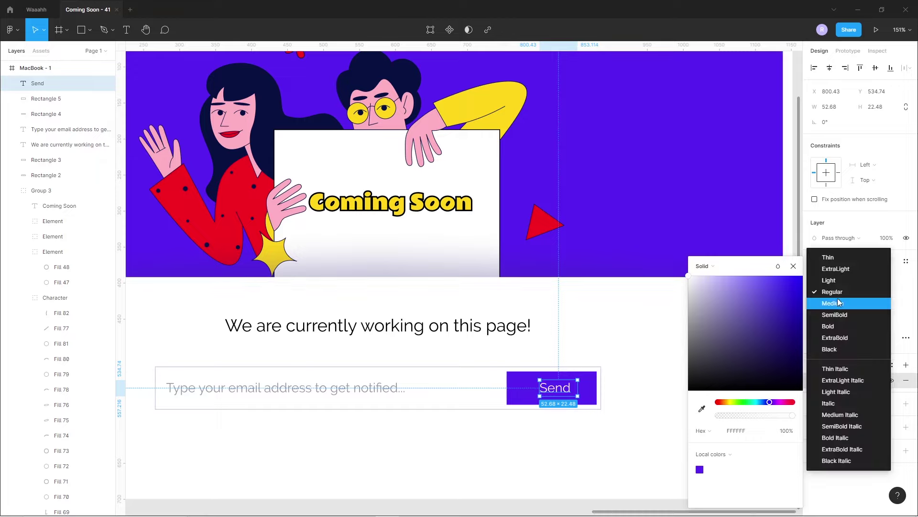
{"action": "left_click", "coordinate": [838, 339]}
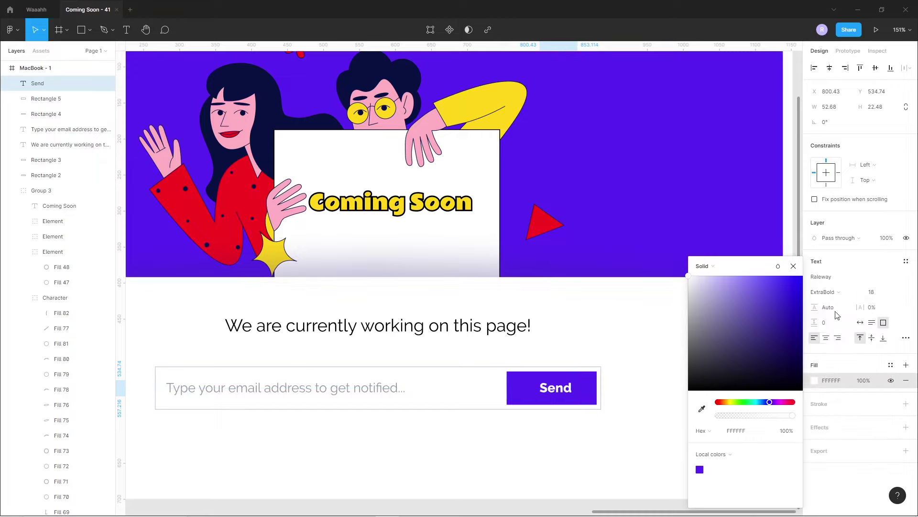
{"action": "left_click", "coordinate": [906, 337]}
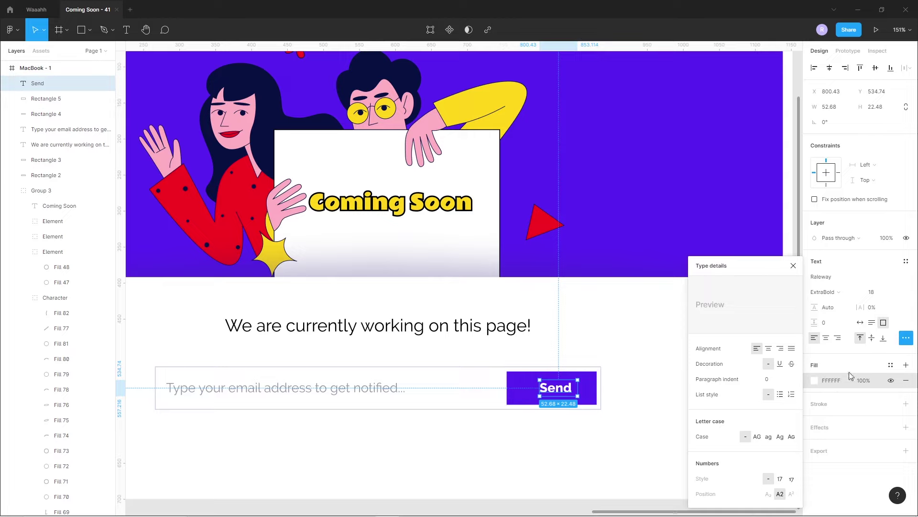
{"action": "left_click", "coordinate": [757, 436]}
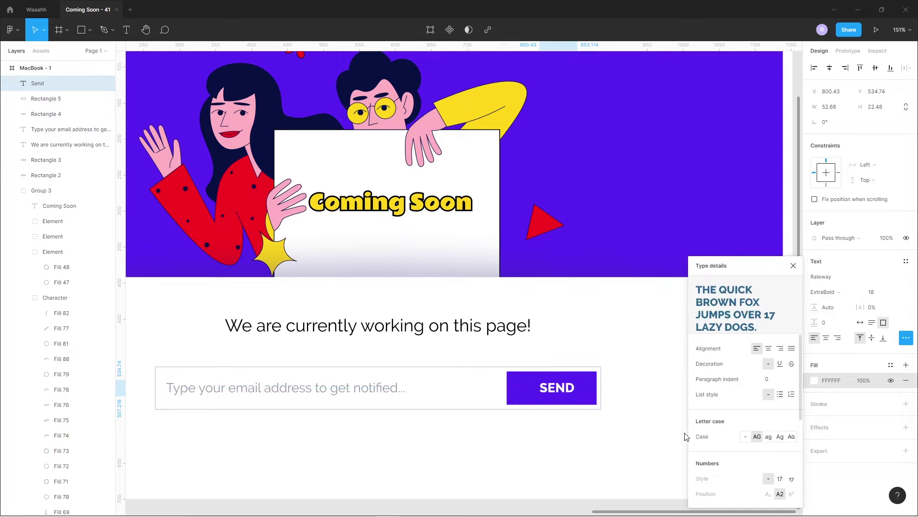
Centre the SEND label horizontally on the purple button.
{"action": "left_click", "coordinate": [591, 399], "text": "shift"}
{"action": "left_click", "coordinate": [833, 68]}
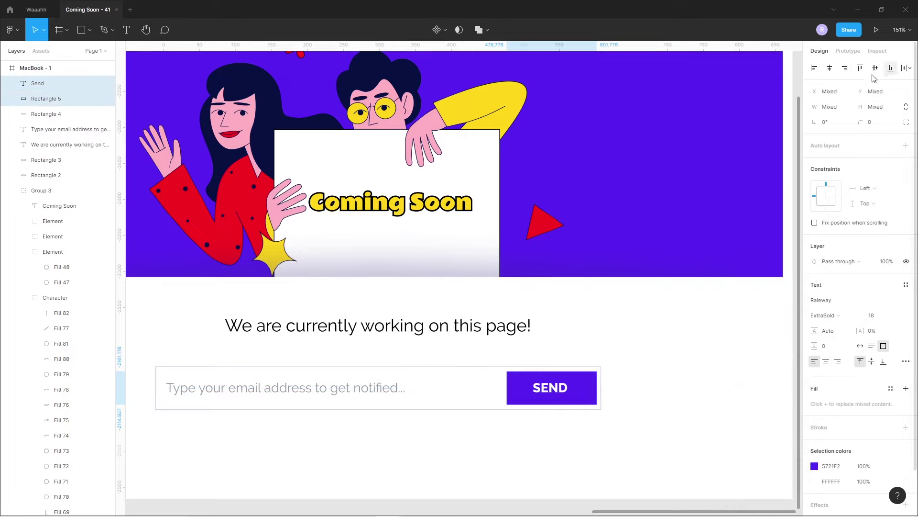
{"action": "left_click", "coordinate": [598, 430]}
{"action": "scroll", "coordinate": [598, 426], "scroll_direction": "down", "scroll_amount": 1, "text": "ctrl"}
{"action": "scroll", "coordinate": [598, 426], "scroll_direction": "down", "scroll_amount": 4, "text": "ctrl"}
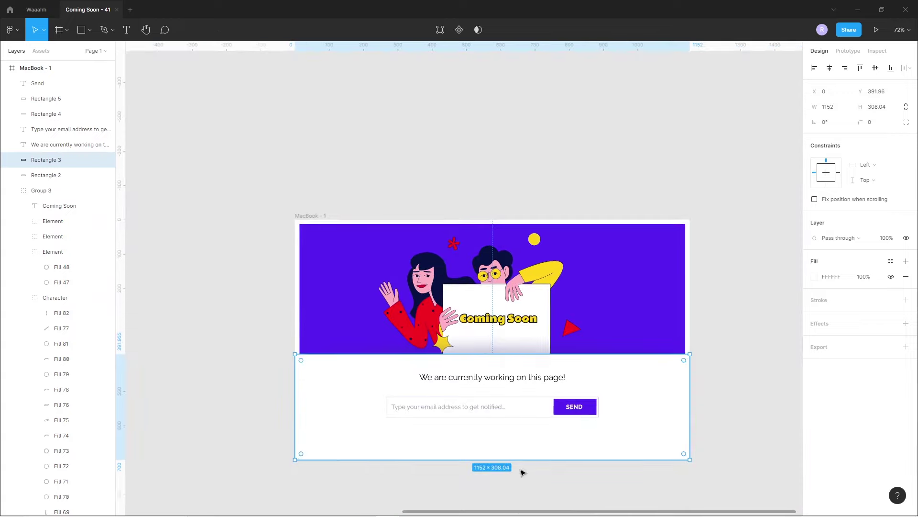
{"action": "left_click", "coordinate": [515, 473]}
{"action": "scroll", "coordinate": [516, 473], "scroll_direction": "down", "scroll_amount": 2}
{"action": "scroll", "coordinate": [532, 421], "scroll_direction": "up", "scroll_amount": 2, "text": "ctrl"}
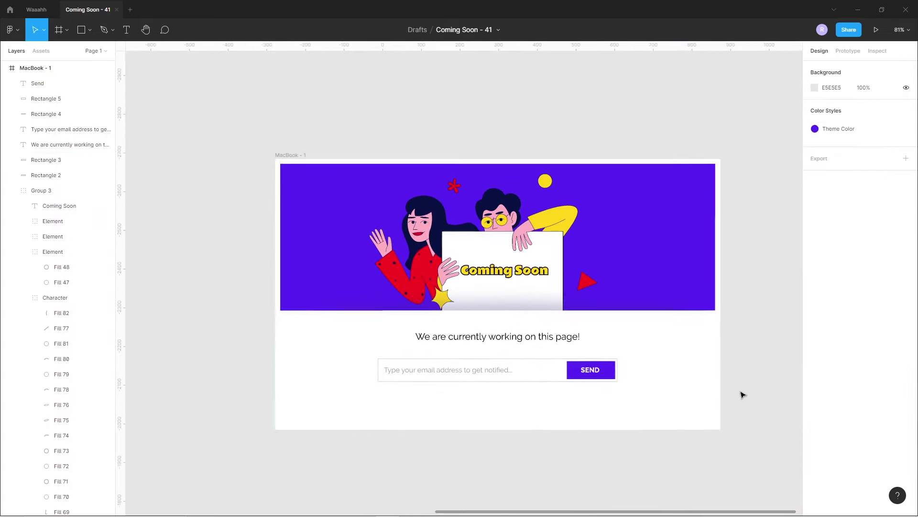
Check the lower section's elements, then switch to the Ellipse tool.
{"action": "left_click_drag", "start_coordinate": [761, 355], "coordinate": [320, 418]}
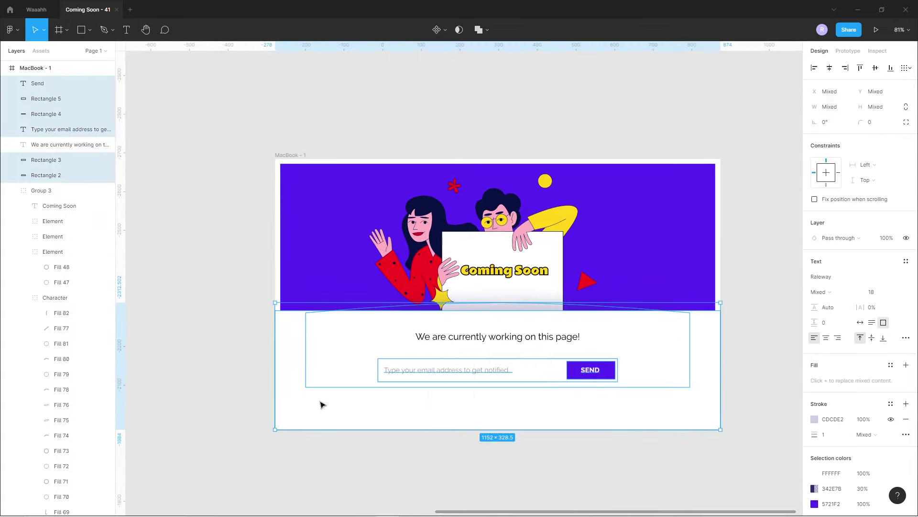
{"action": "left_click", "coordinate": [322, 406], "text": "shift"}
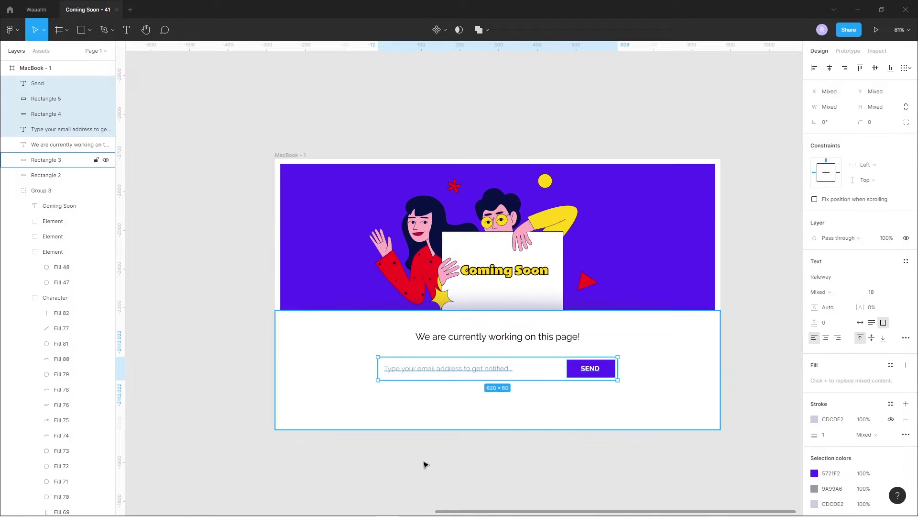
{"action": "left_click", "coordinate": [493, 403]}
{"action": "scroll", "coordinate": [493, 402], "scroll_direction": "up", "scroll_amount": 3, "text": "ctrl"}
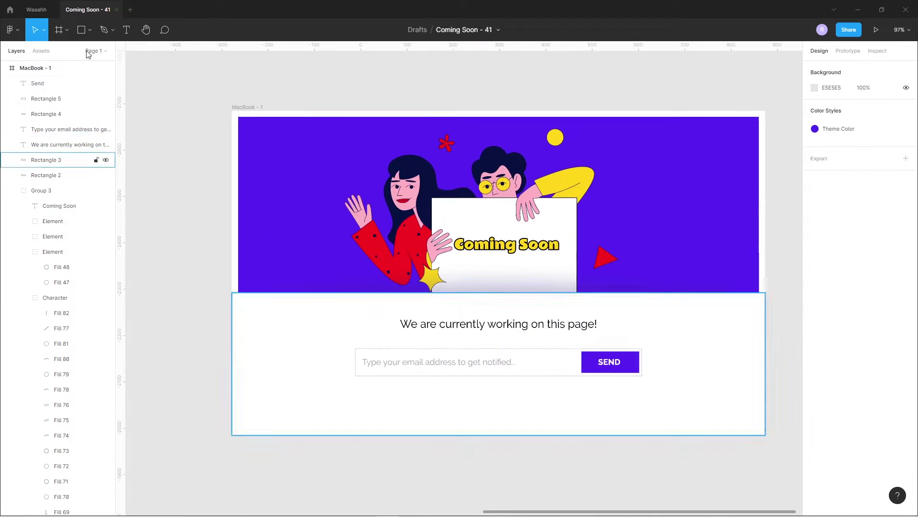
{"action": "left_click", "coordinate": [90, 30]}
{"action": "left_click", "coordinate": [65, 87]}
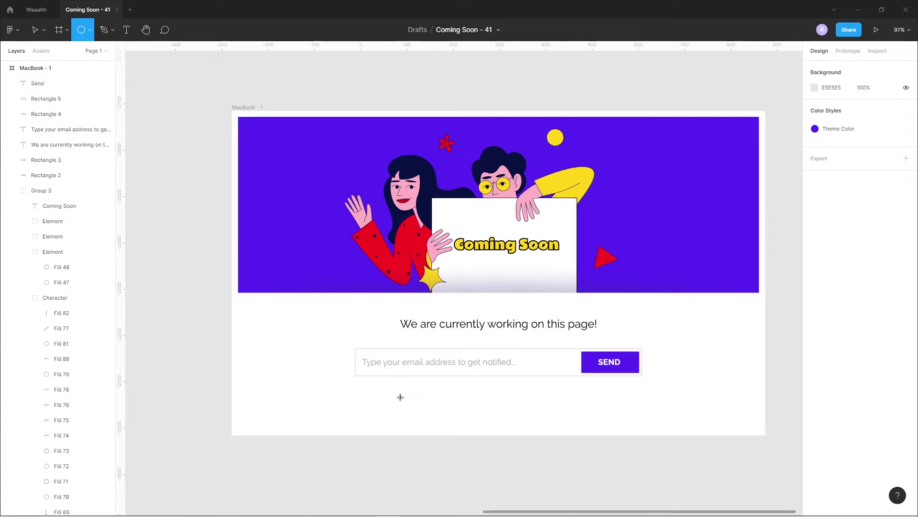
Draw a 32×32 circle below the email field, filled with light button purple.
{"action": "left_click_drag", "start_coordinate": [428, 398], "coordinate": [443, 406]}
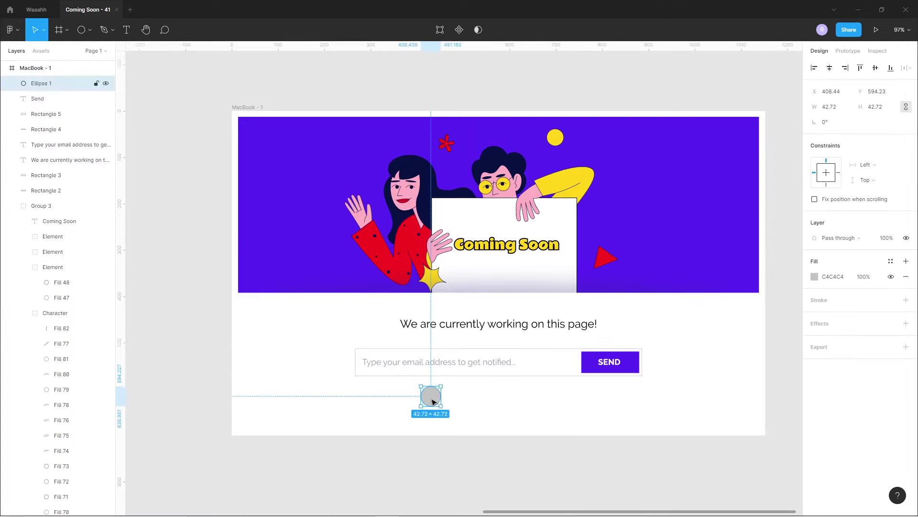
{"action": "left_click_drag", "start_coordinate": [442, 405], "coordinate": [446, 408]}
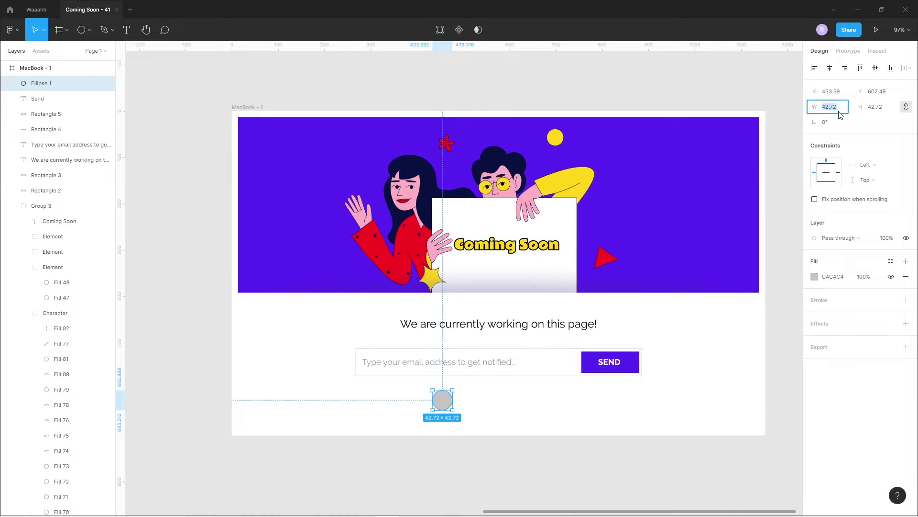
{"action": "type", "text": "32"}
{"action": "key", "text": "Return"}
{"action": "left_click", "coordinate": [454, 494]}
{"action": "left_click", "coordinate": [438, 397]}
{"action": "key", "text": "i"}
{"action": "left_click", "coordinate": [323, 243]}
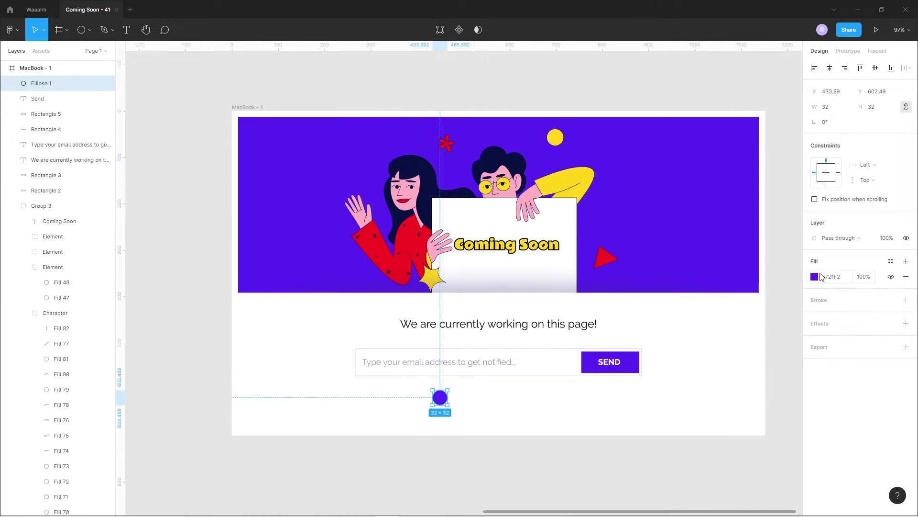
{"action": "left_click", "coordinate": [814, 277]}
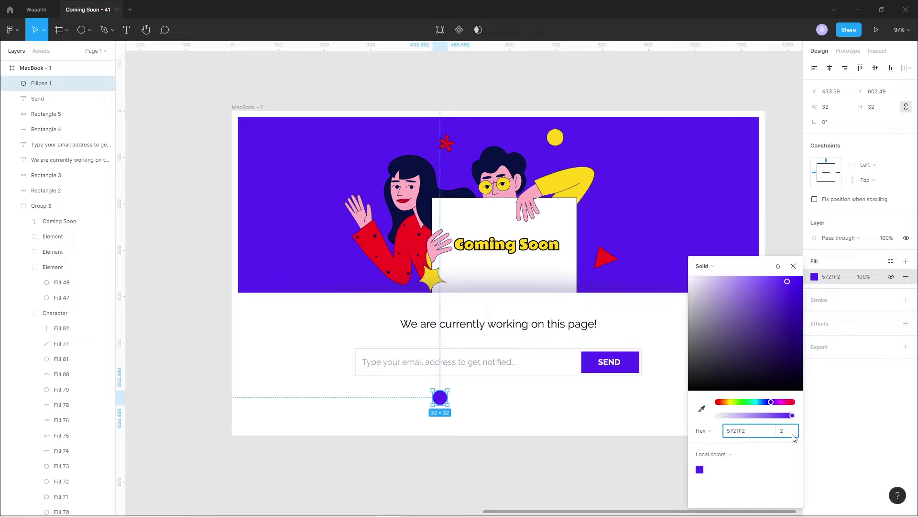
{"action": "left_click", "coordinate": [481, 465]}
Make three circles, space them evenly, group them and centre the group horizontally.
{"action": "scroll", "coordinate": [484, 468], "scroll_direction": "right", "scroll_amount": 3}
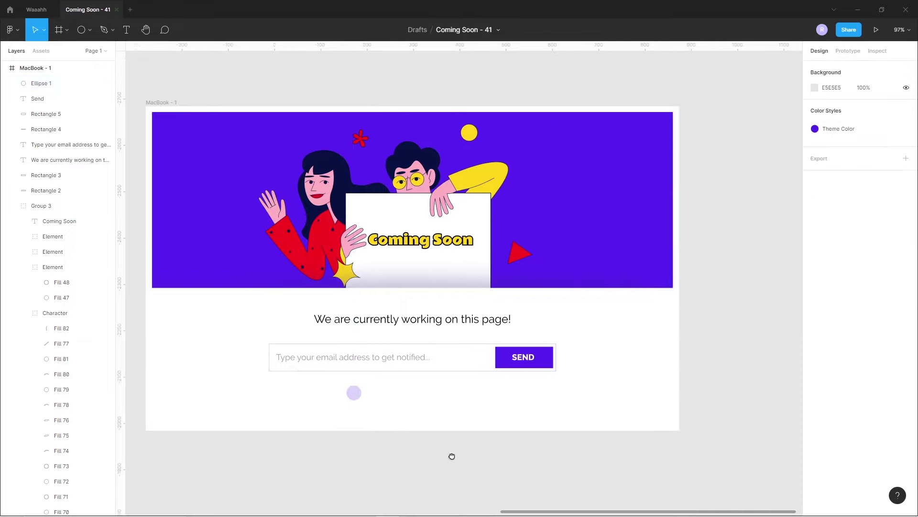
{"action": "left_click_drag", "start_coordinate": [358, 396], "coordinate": [413, 406]}
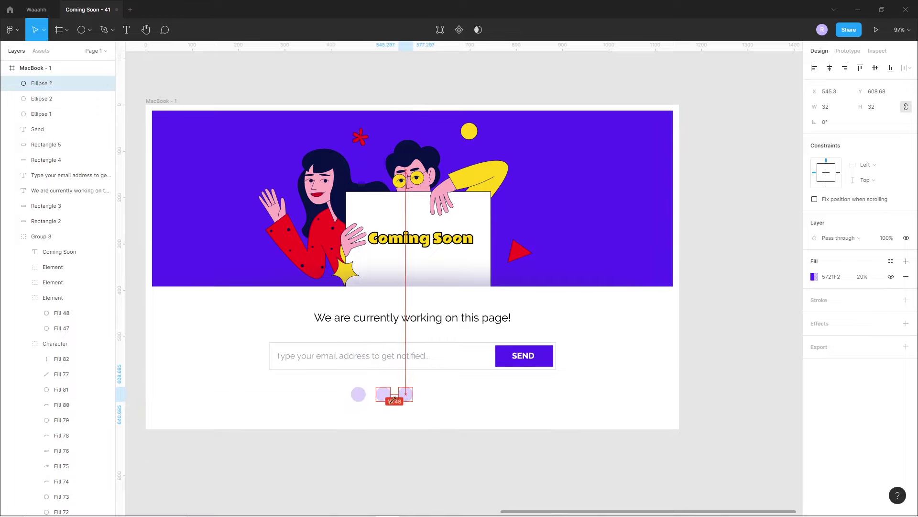
{"action": "left_click_drag", "start_coordinate": [411, 407], "coordinate": [408, 407]}
{"action": "left_click", "coordinate": [383, 395], "text": "shift"}
{"action": "left_click", "coordinate": [907, 68]}
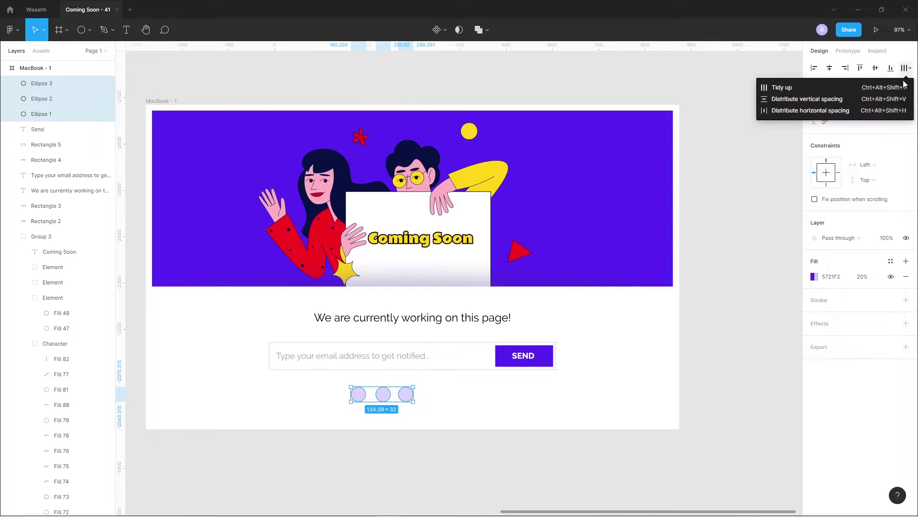
{"action": "left_click", "coordinate": [808, 109]}
{"action": "key", "text": "ctrl+g"}
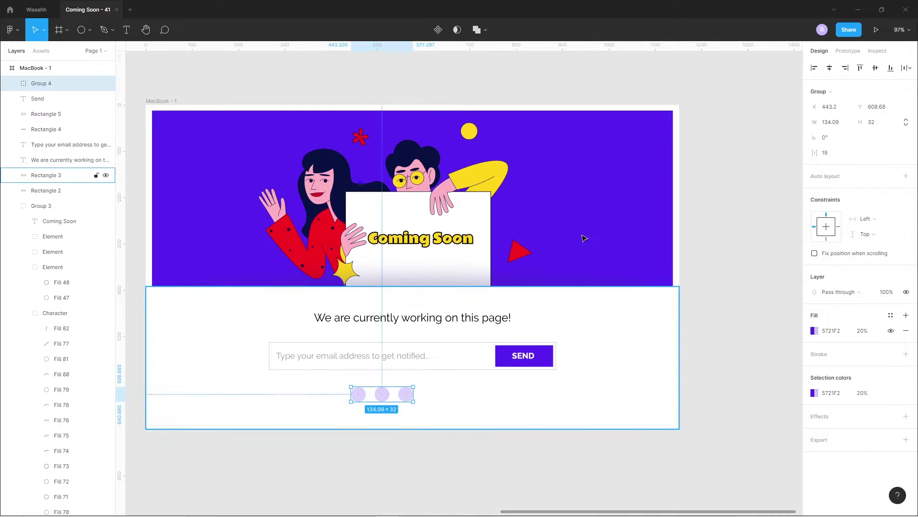
{"action": "left_click", "coordinate": [830, 68]}
{"action": "left_click", "coordinate": [456, 471]}
{"action": "left_click_drag", "start_coordinate": [456, 471], "coordinate": [541, 441]}
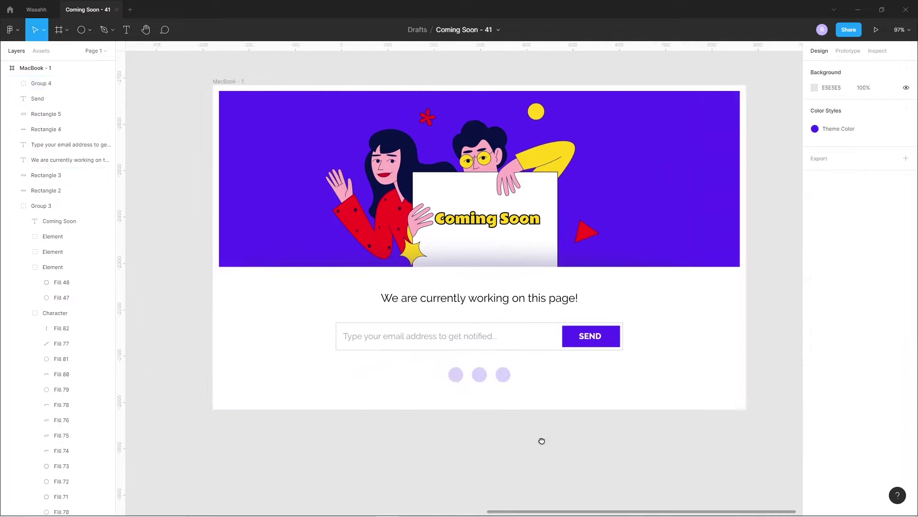
{"action": "scroll", "coordinate": [461, 431], "scroll_direction": "down", "scroll_amount": 3}
{"action": "left_click_drag", "start_coordinate": [472, 440], "coordinate": [469, 394]}
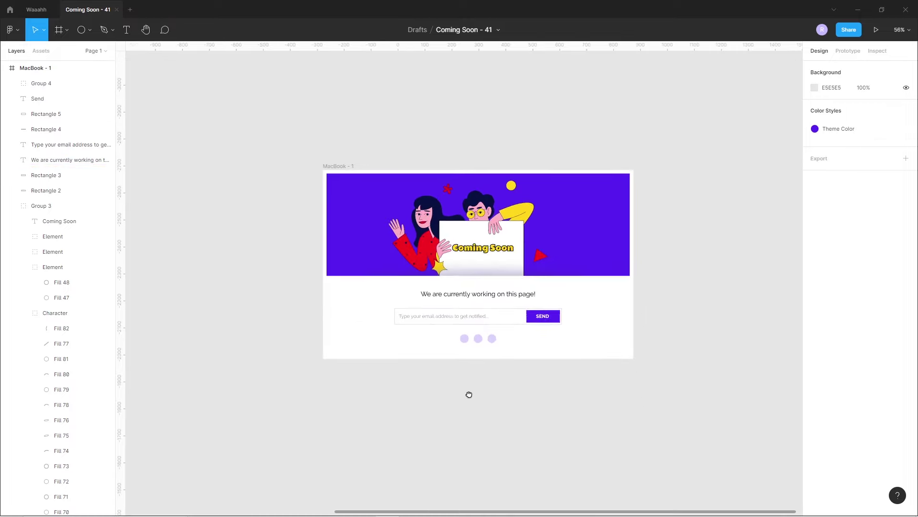
Import the filled Twitter bird icon via Iconify and place it below the frame.
{"action": "right_click", "coordinate": [420, 394]}
{"action": "mouse_move", "coordinate": [467, 439]}
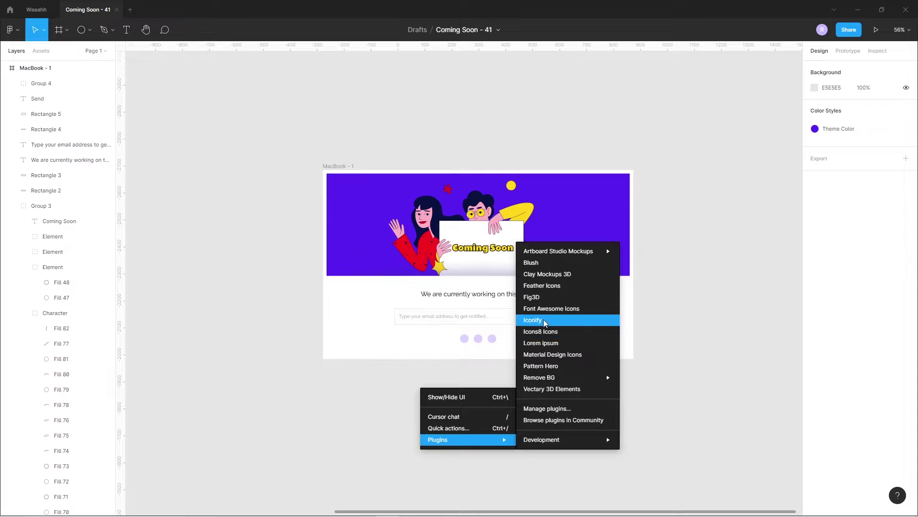
{"action": "left_click", "coordinate": [543, 320]}
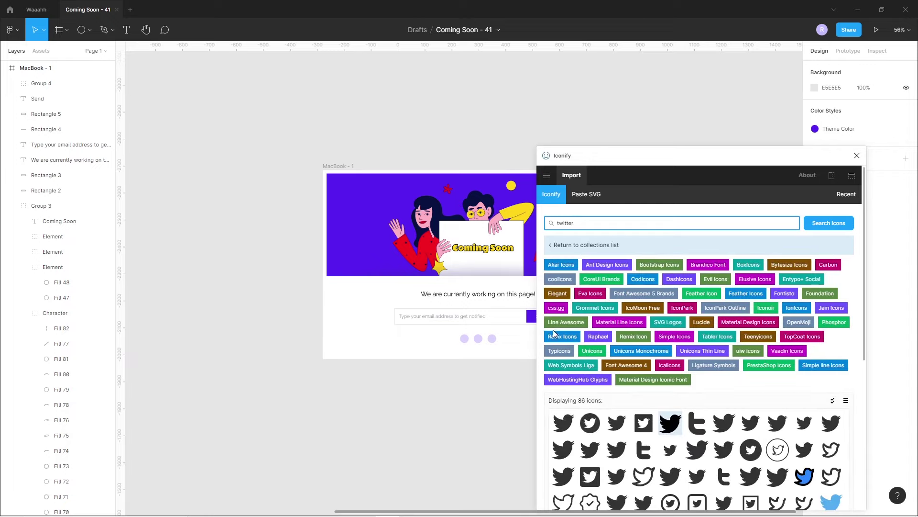
{"action": "scroll", "coordinate": [588, 286], "scroll_direction": "down", "scroll_amount": 2}
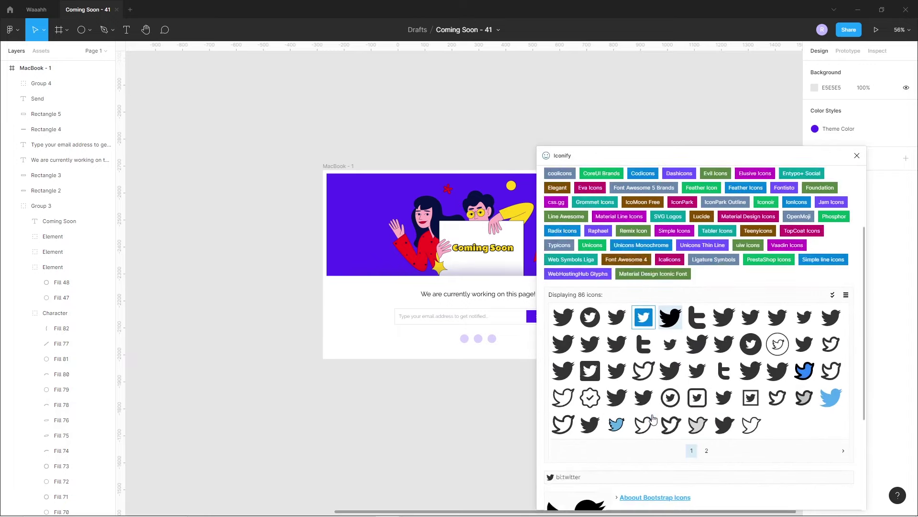
{"action": "left_click", "coordinate": [564, 328]}
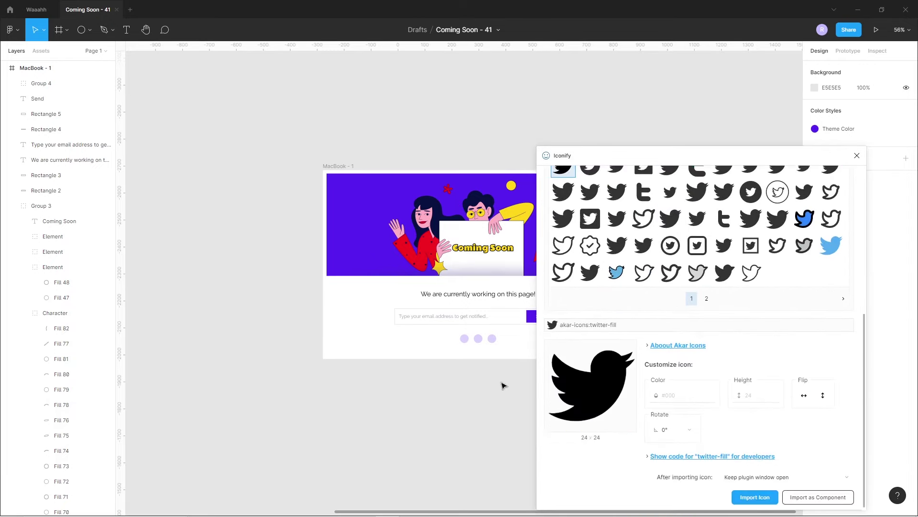
{"action": "left_click", "coordinate": [755, 494]}
{"action": "left_click_drag", "start_coordinate": [623, 156], "coordinate": [740, 156]}
{"action": "left_click_drag", "start_coordinate": [637, 280], "coordinate": [427, 385]}
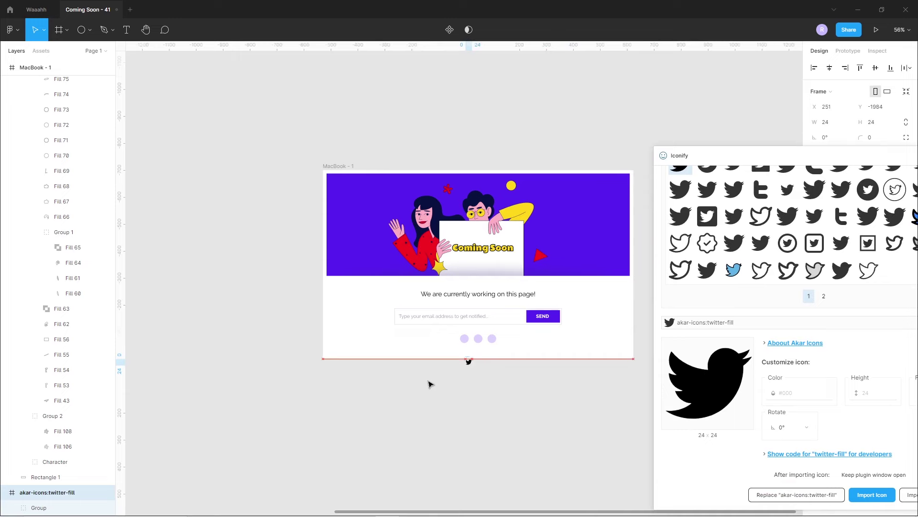
Import the Facebook 'f' icon and place it beside the Twitter icon.
{"action": "scroll", "coordinate": [726, 186], "scroll_direction": "up", "scroll_amount": 5}
{"action": "type", "text": "facebook"}
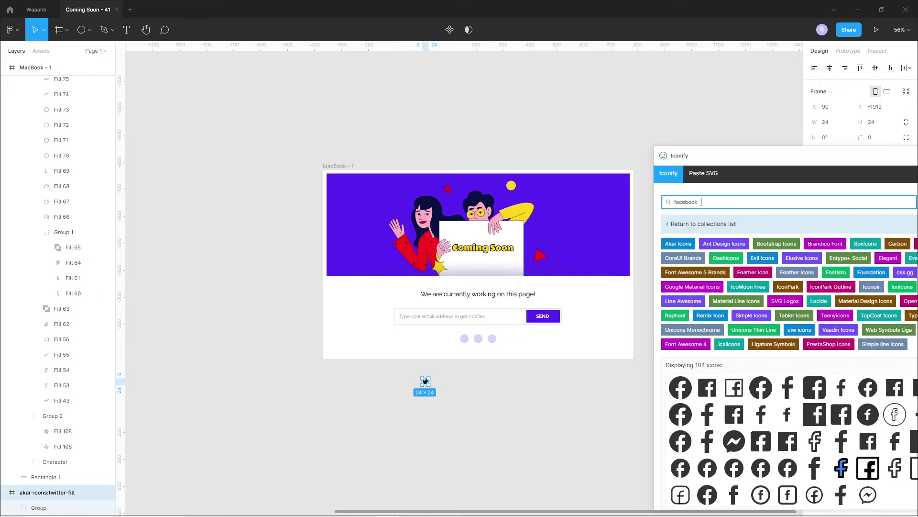
{"action": "left_click", "coordinate": [834, 396]}
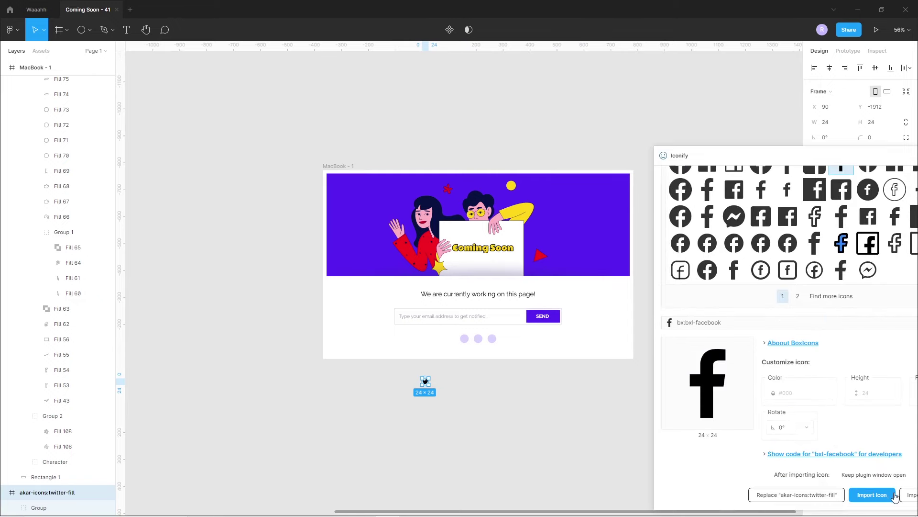
{"action": "left_click", "coordinate": [850, 498]}
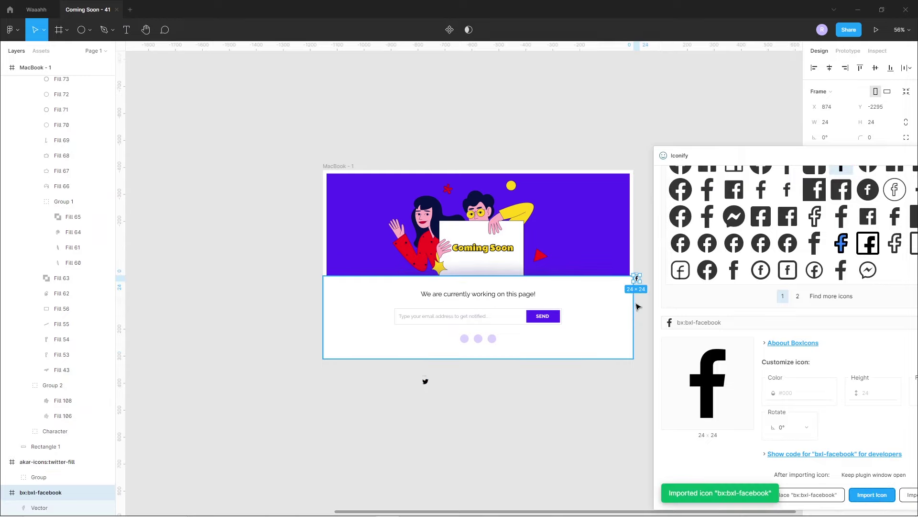
{"action": "left_click_drag", "start_coordinate": [634, 282], "coordinate": [469, 377]}
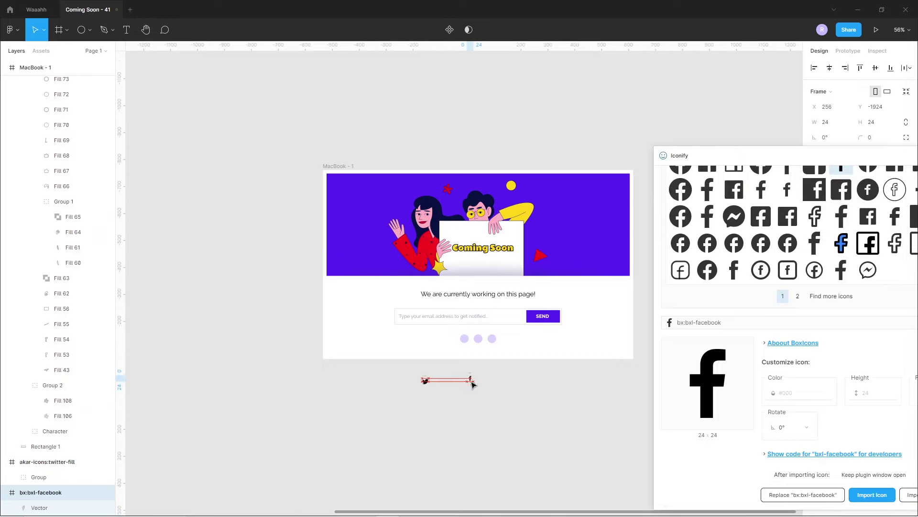
{"action": "scroll", "coordinate": [728, 212], "scroll_direction": "up", "scroll_amount": 5}
{"action": "double_click", "coordinate": [706, 222]}
{"action": "type", "text": "linkdin"}
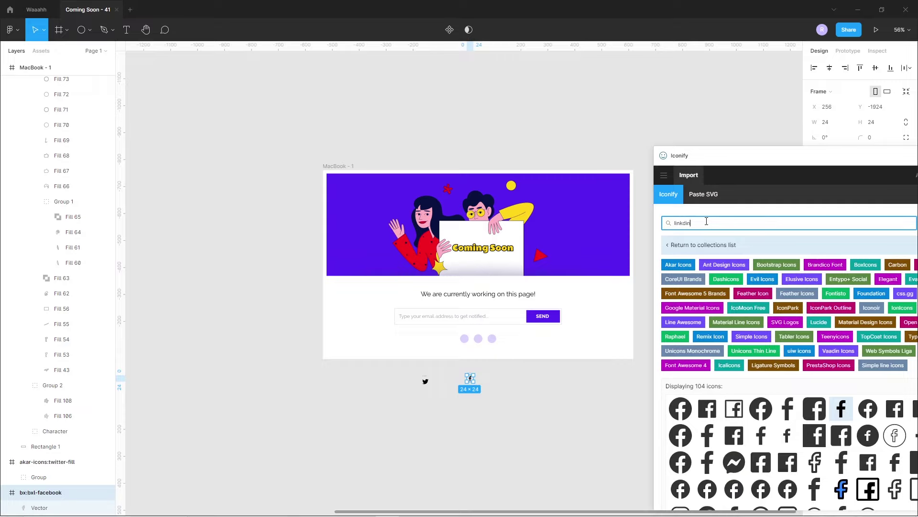
Search Iconify for LinkedIn, import the icon and set it beside the others.
{"action": "key", "text": "Return"}
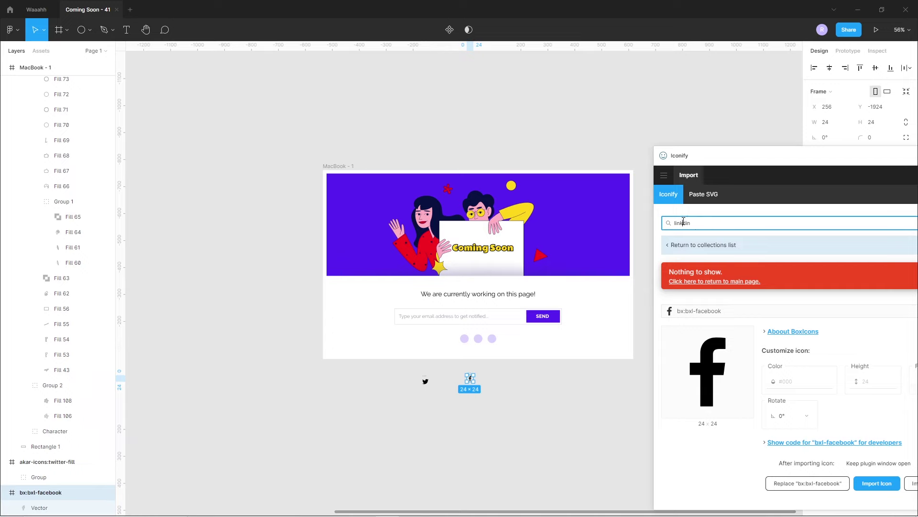
{"action": "type", "text": "e"}
{"action": "key", "text": "Return"}
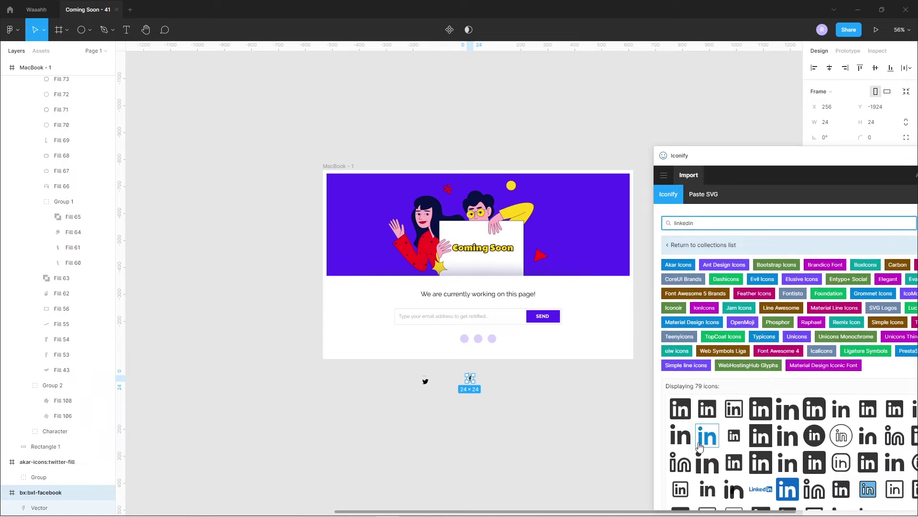
{"action": "left_click", "coordinate": [676, 443]}
{"action": "left_click", "coordinate": [872, 495]}
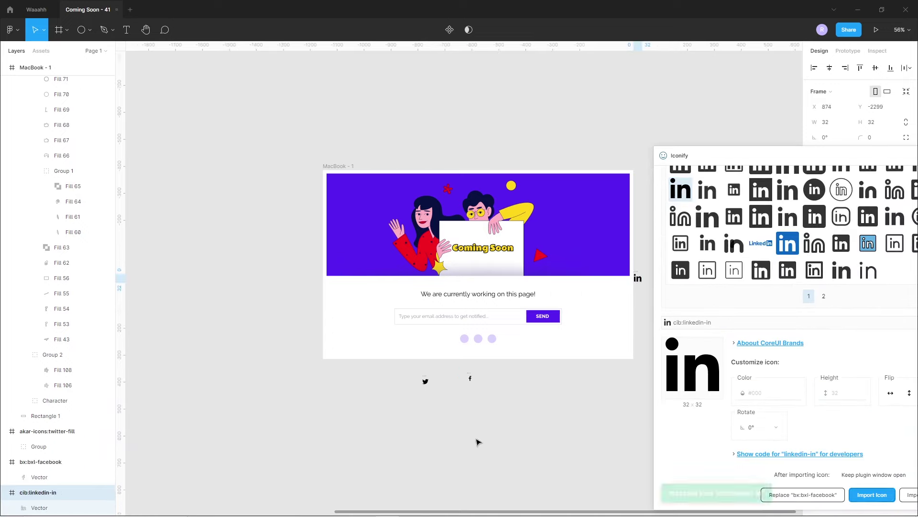
{"action": "left_click_drag", "start_coordinate": [638, 284], "coordinate": [514, 378]}
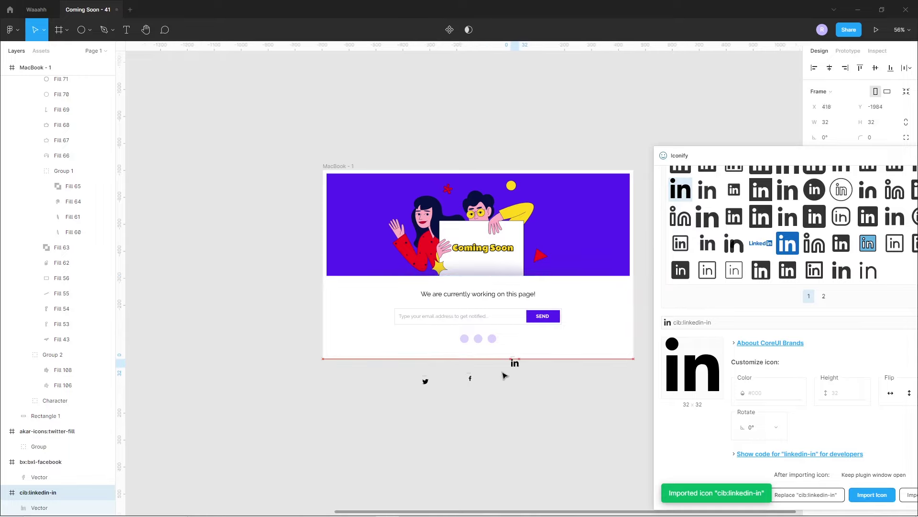
Shrink the LinkedIn icon to 14×14, close Iconify, and move it into the first circle.
{"action": "scroll", "coordinate": [493, 368], "scroll_direction": "up", "scroll_amount": 2}
{"action": "scroll", "coordinate": [495, 365], "scroll_direction": "up", "scroll_amount": 3}
{"action": "scroll", "coordinate": [495, 366], "scroll_direction": "up", "scroll_amount": 2}
{"action": "scroll", "coordinate": [527, 392], "scroll_direction": "up", "scroll_amount": 2}
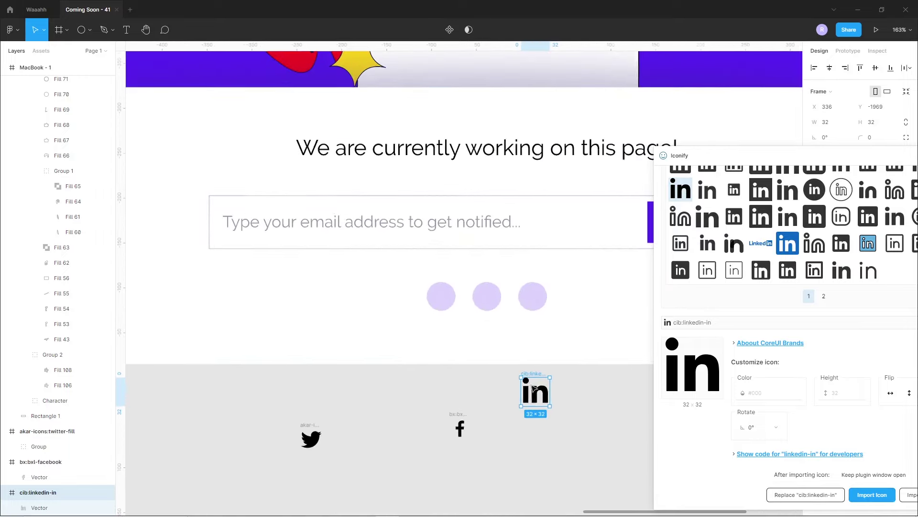
{"action": "left_click_drag", "start_coordinate": [551, 406], "coordinate": [535, 390]}
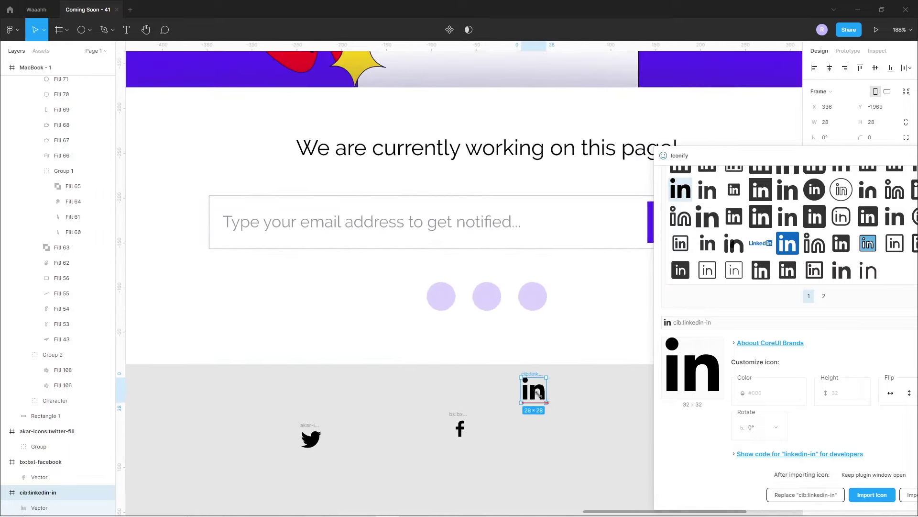
{"action": "left_click_drag", "start_coordinate": [874, 156], "coordinate": [750, 161]}
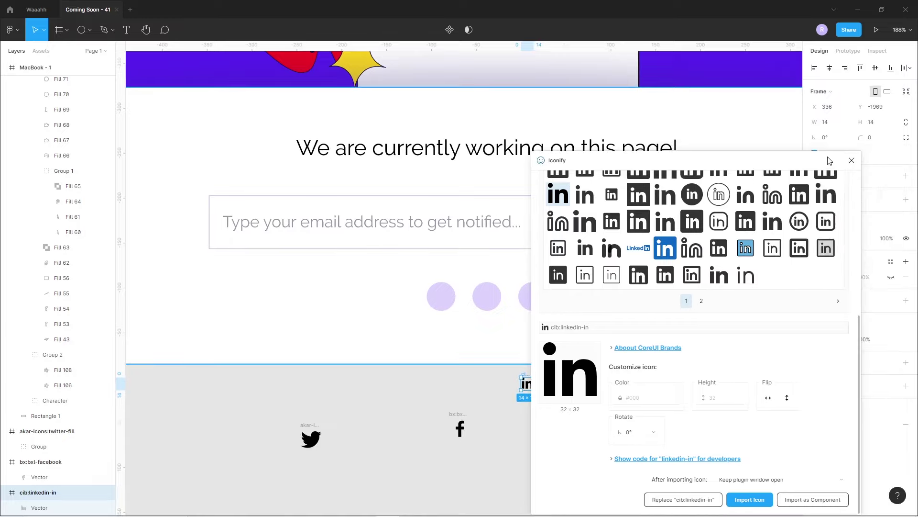
{"action": "left_click", "coordinate": [852, 161]}
{"action": "scroll", "coordinate": [565, 412], "scroll_direction": "up", "scroll_amount": 1}
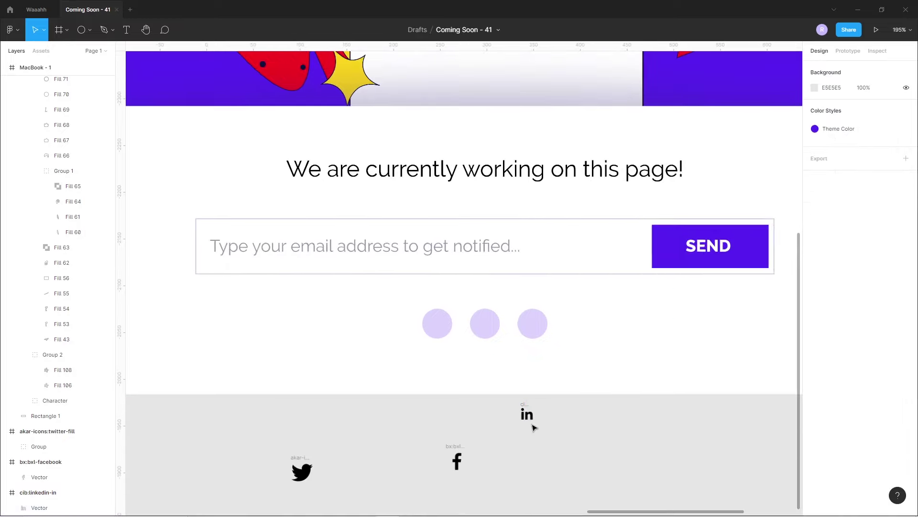
{"action": "scroll", "coordinate": [530, 421], "scroll_direction": "up", "scroll_amount": 3}
{"action": "left_click_drag", "start_coordinate": [529, 391], "coordinate": [397, 257]}
Colour the LinkedIn icon theme purple and place a purple Twitter icon in the middle circle.
{"action": "left_click", "coordinate": [814, 416]}
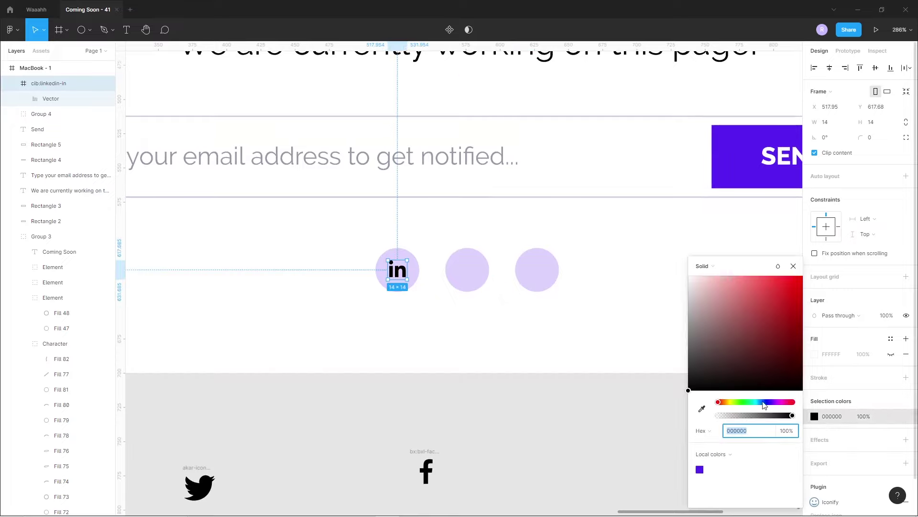
{"action": "left_click", "coordinate": [704, 469]}
{"action": "left_click", "coordinate": [440, 432]}
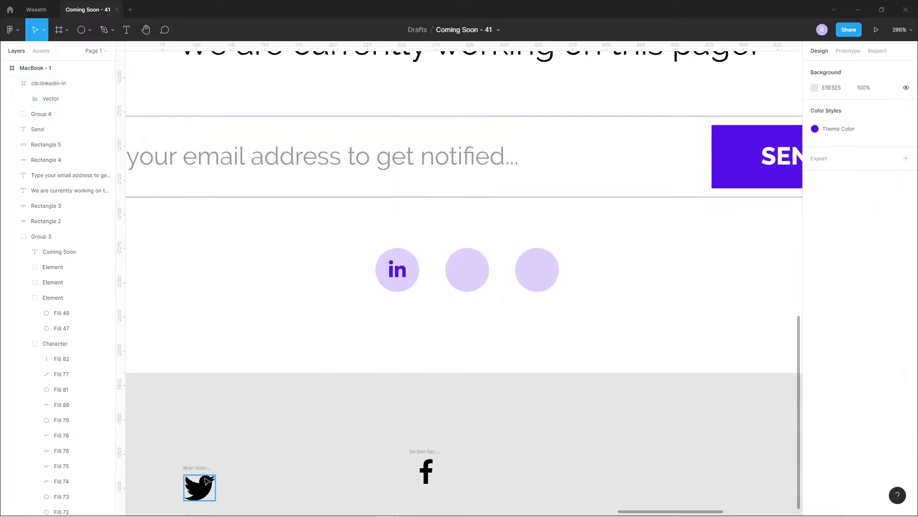
{"action": "mouse_move", "coordinate": [199, 471]}
{"action": "left_mouse_down"}
{"action": "mouse_move", "coordinate": [478, 309]}
{"action": "mouse_move", "coordinate": [470, 270]}
{"action": "left_mouse_up"}
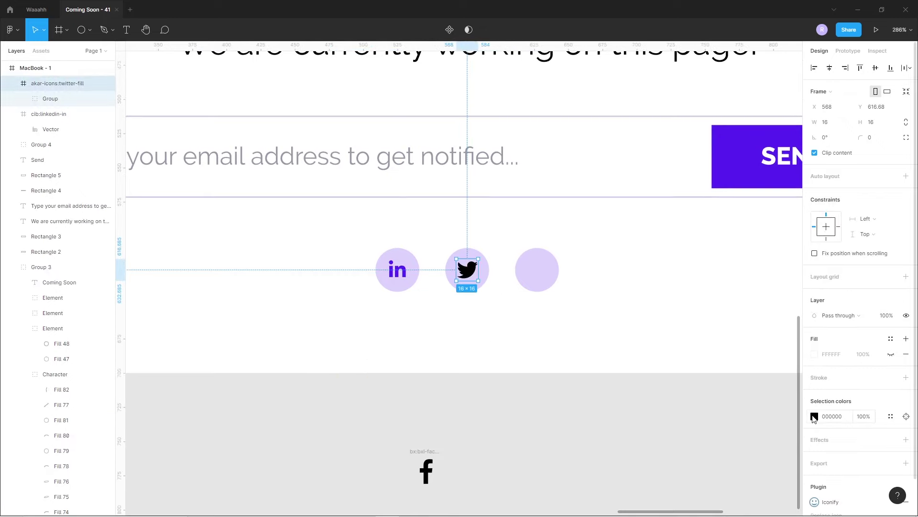
{"action": "left_click", "coordinate": [815, 416]}
{"action": "left_click", "coordinate": [703, 469]}
Put the Facebook icon in the third circle, recolour it 5721F2 and resize it to 18×18.
{"action": "left_click", "coordinate": [440, 432]}
{"action": "mouse_move", "coordinate": [426, 471]}
{"action": "left_mouse_down"}
{"action": "mouse_move", "coordinate": [537, 270]}
{"action": "mouse_move", "coordinate": [546, 288]}
{"action": "left_mouse_up"}
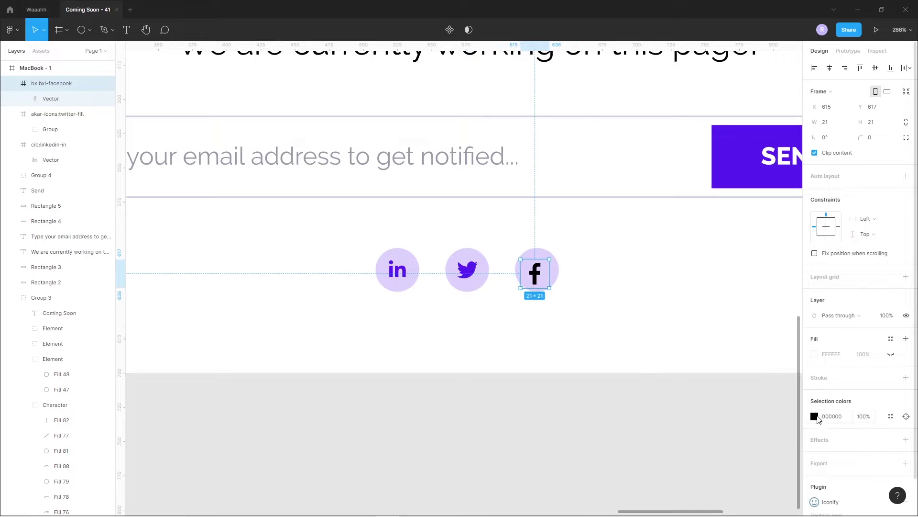
{"action": "left_click", "coordinate": [814, 416]}
{"action": "left_click", "coordinate": [699, 469]}
{"action": "left_click_drag", "start_coordinate": [546, 285], "coordinate": [543, 273]}
{"action": "left_click", "coordinate": [541, 395]}
{"action": "scroll", "coordinate": [542, 396], "scroll_direction": "down", "scroll_amount": 10}
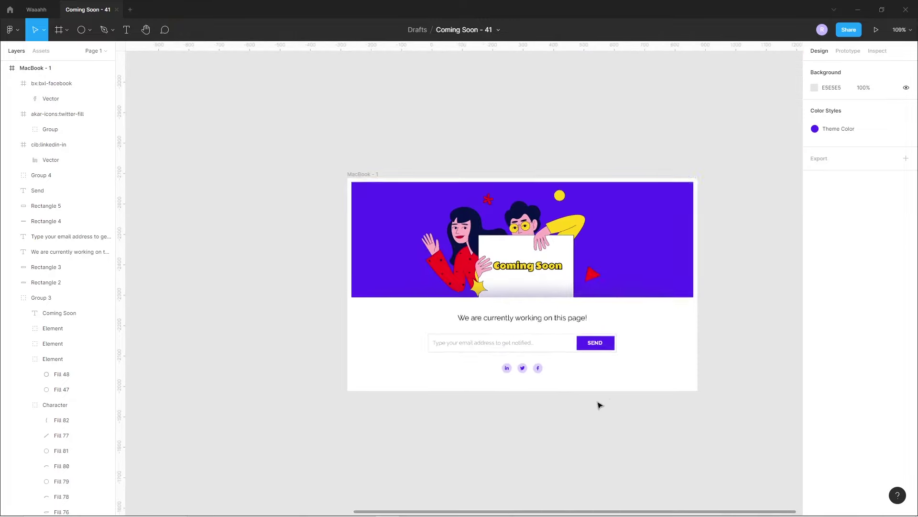
{"action": "scroll", "coordinate": [477, 364], "scroll_direction": "up", "scroll_amount": 3}
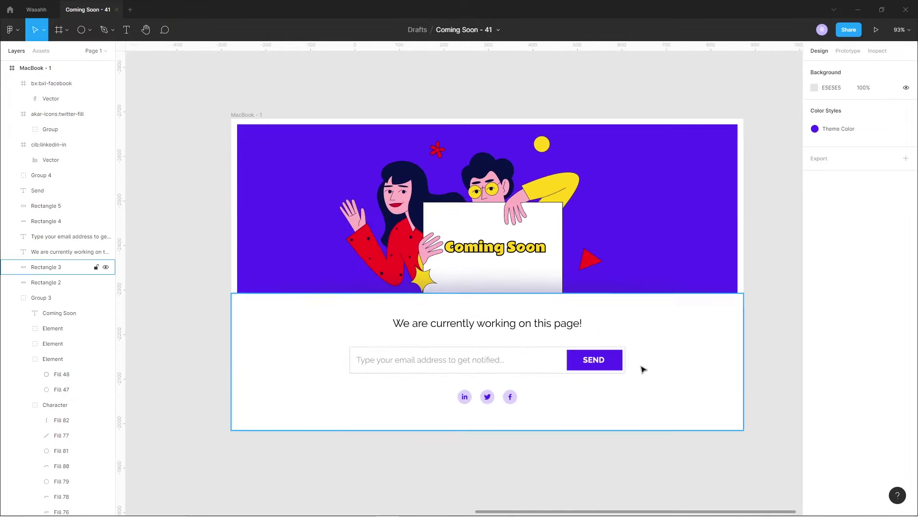